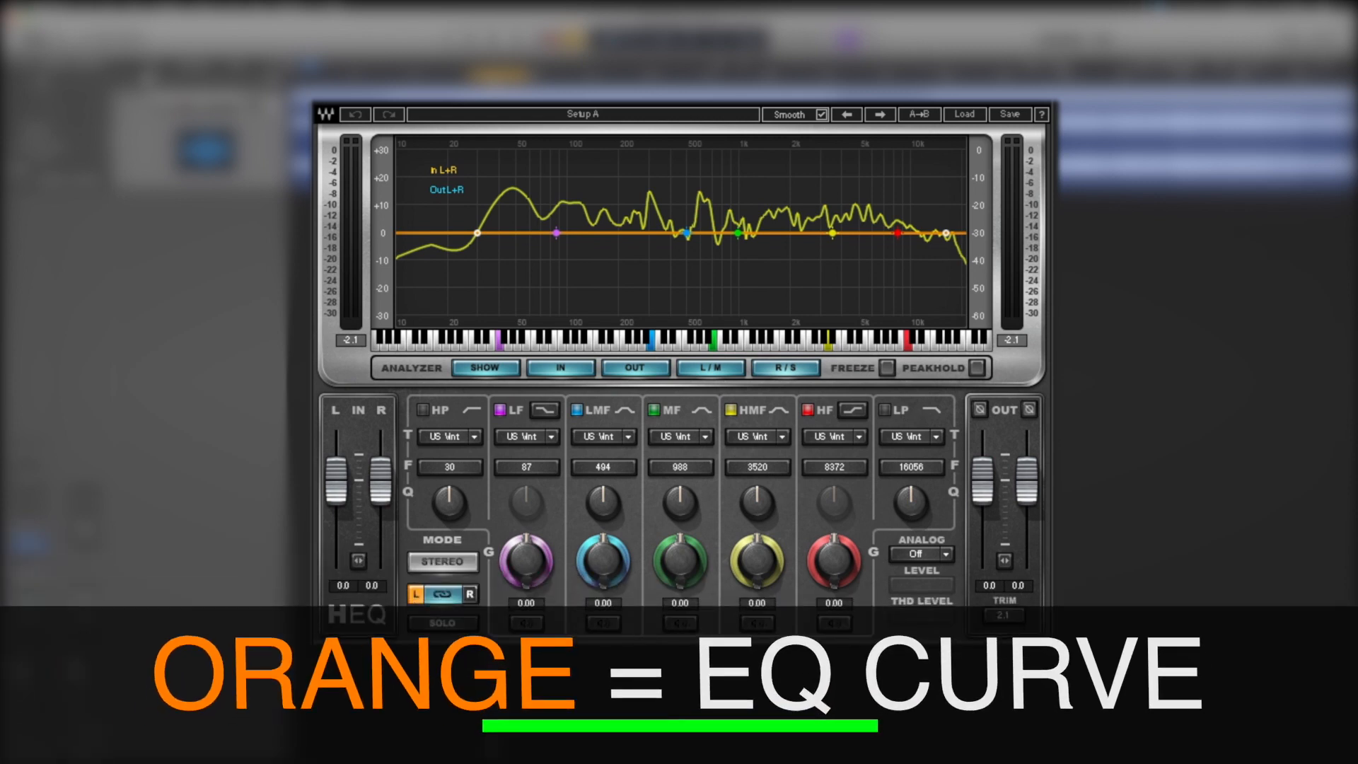
Set the EQ band gains to -4.80 for LF, 8.80 for LMF and -4.95 for HMF.
{"action": "left_click_drag", "start_coordinate": [603, 566], "coordinate": [603, 535]}
{"action": "left_click_drag", "start_coordinate": [526, 562], "coordinate": [526, 580]}
{"action": "left_click_drag", "start_coordinate": [758, 557], "coordinate": [757, 588]}
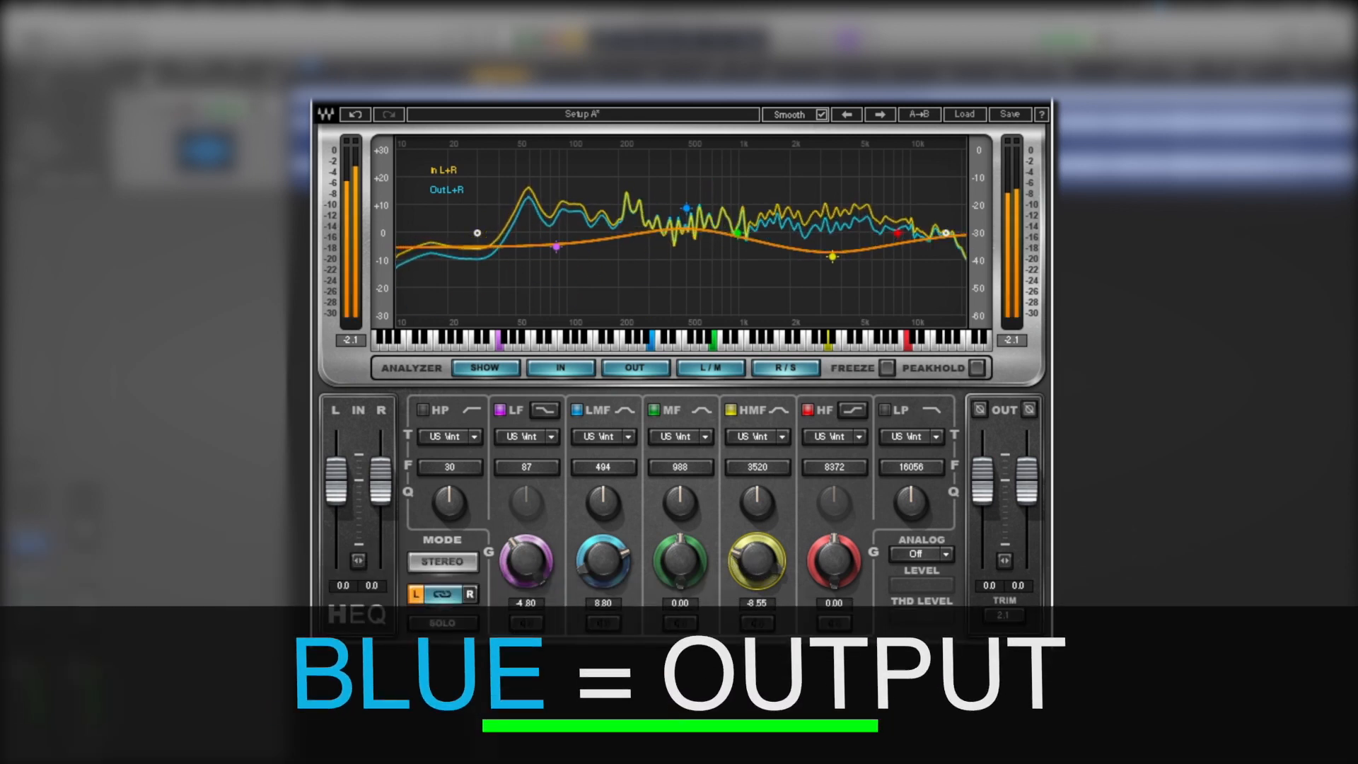
{"action": "mouse_move", "coordinate": [740, 564]}
{"action": "left_mouse_down"}
{"action": "mouse_move", "coordinate": [739, 495]}
{"action": "mouse_move", "coordinate": [740, 564]}
{"action": "mouse_move", "coordinate": [740, 501]}
{"action": "mouse_move", "coordinate": [758, 566]}
{"action": "left_mouse_up"}
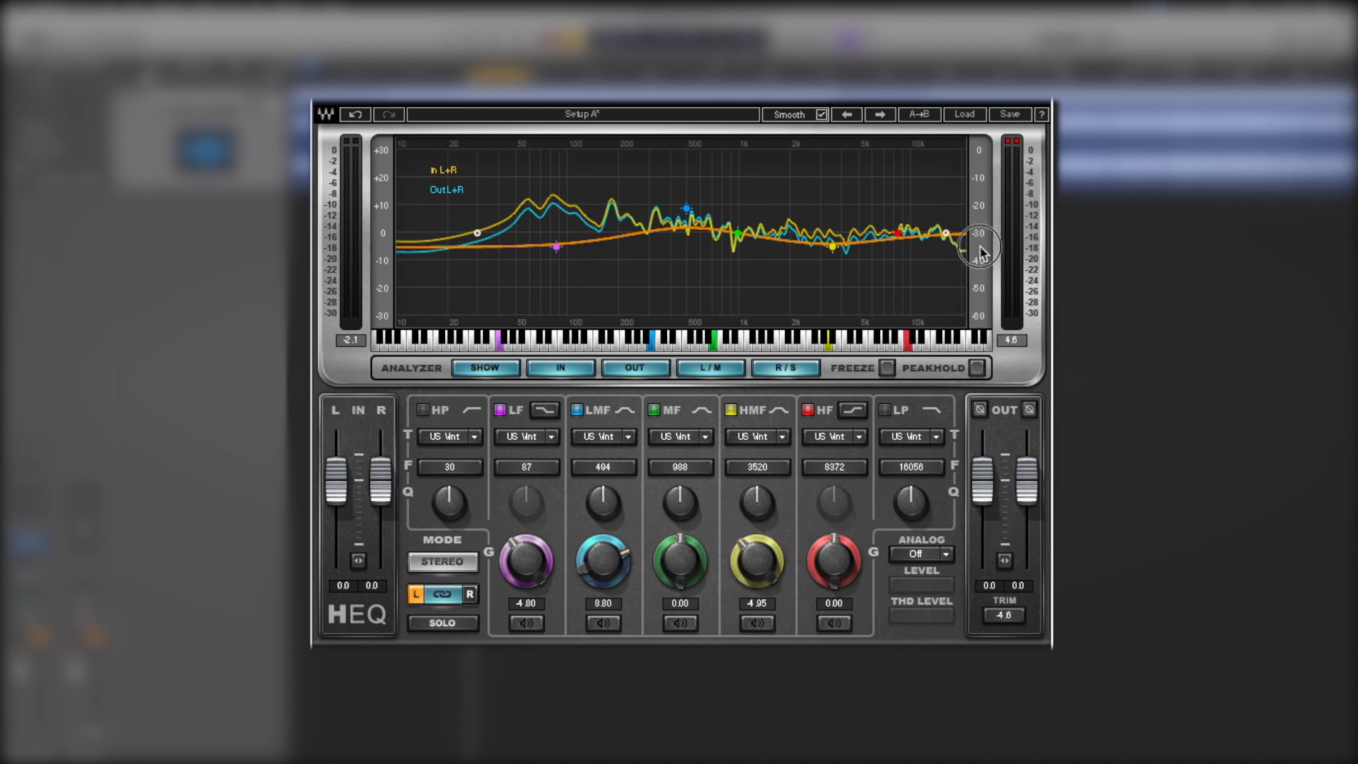
Magnify the EQ graph's vertical gain scale and return it to the ±30 range.
{"action": "mouse_move", "coordinate": [382, 240]}
{"action": "left_mouse_down"}
{"action": "mouse_move", "coordinate": [382, 206]}
{"action": "mouse_move", "coordinate": [382, 239]}
{"action": "left_mouse_up"}
{"action": "left_click_drag", "start_coordinate": [382, 232], "coordinate": [382, 205]}
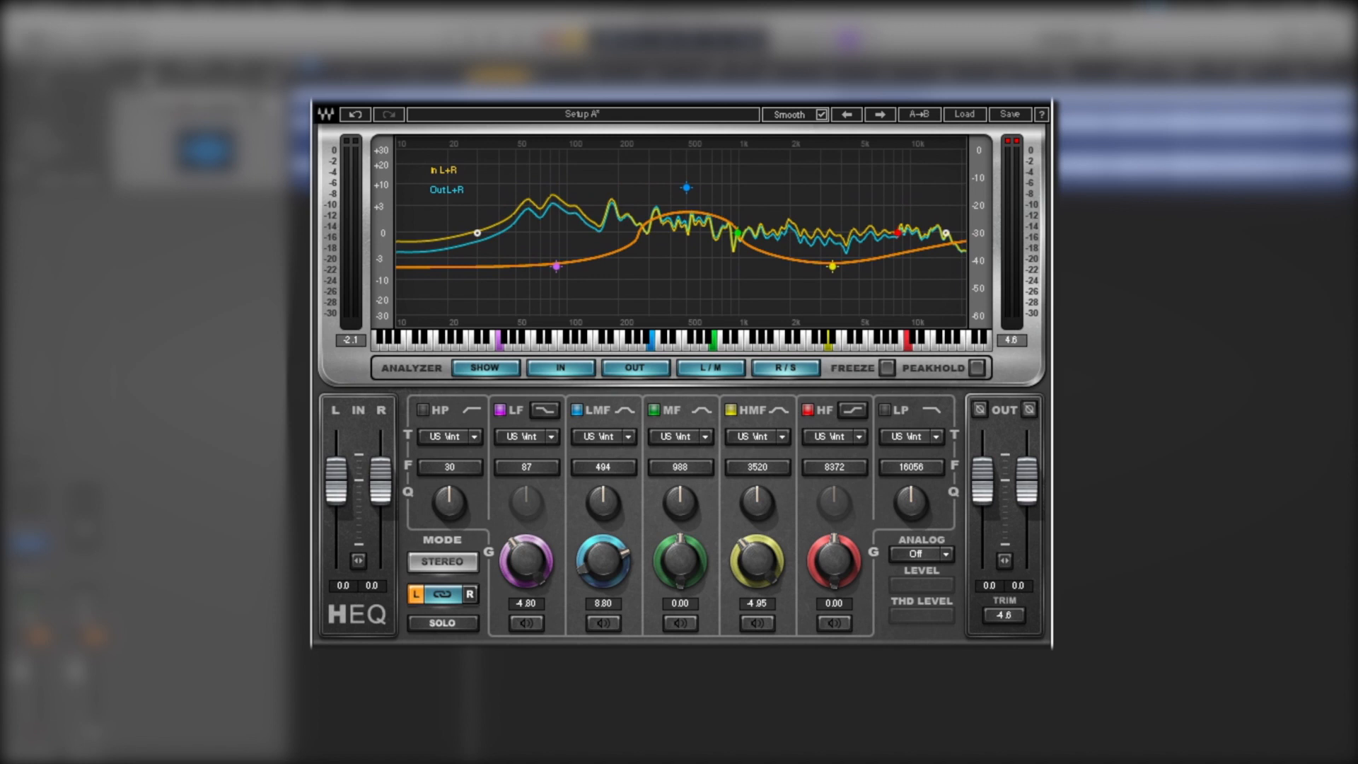
{"action": "left_click_drag", "start_coordinate": [382, 205], "coordinate": [381, 231]}
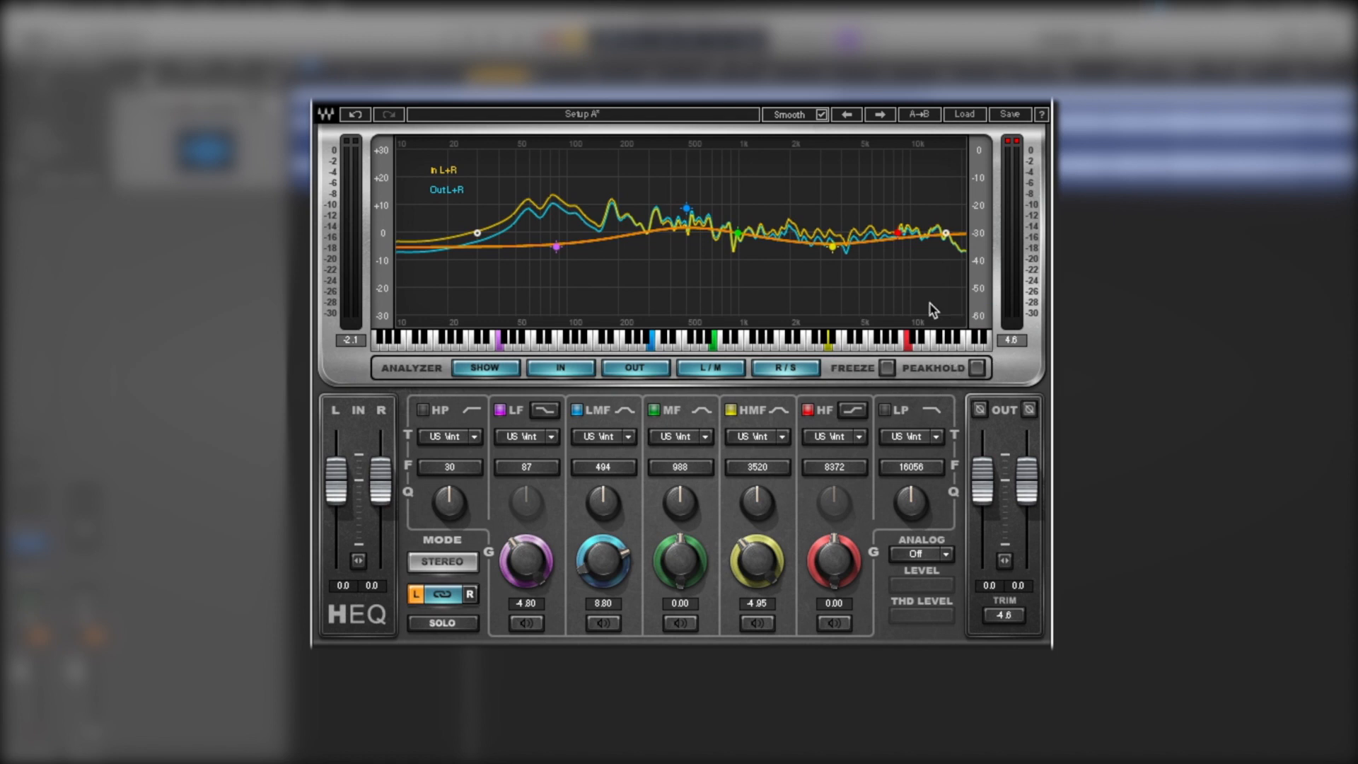
Clear the output clip indicators and tune the LF band's frequency to 98 using the keyboard display.
{"action": "left_click", "coordinate": [1011, 143]}
{"action": "mouse_move", "coordinate": [503, 346]}
{"action": "left_click", "coordinate": [506, 344]}
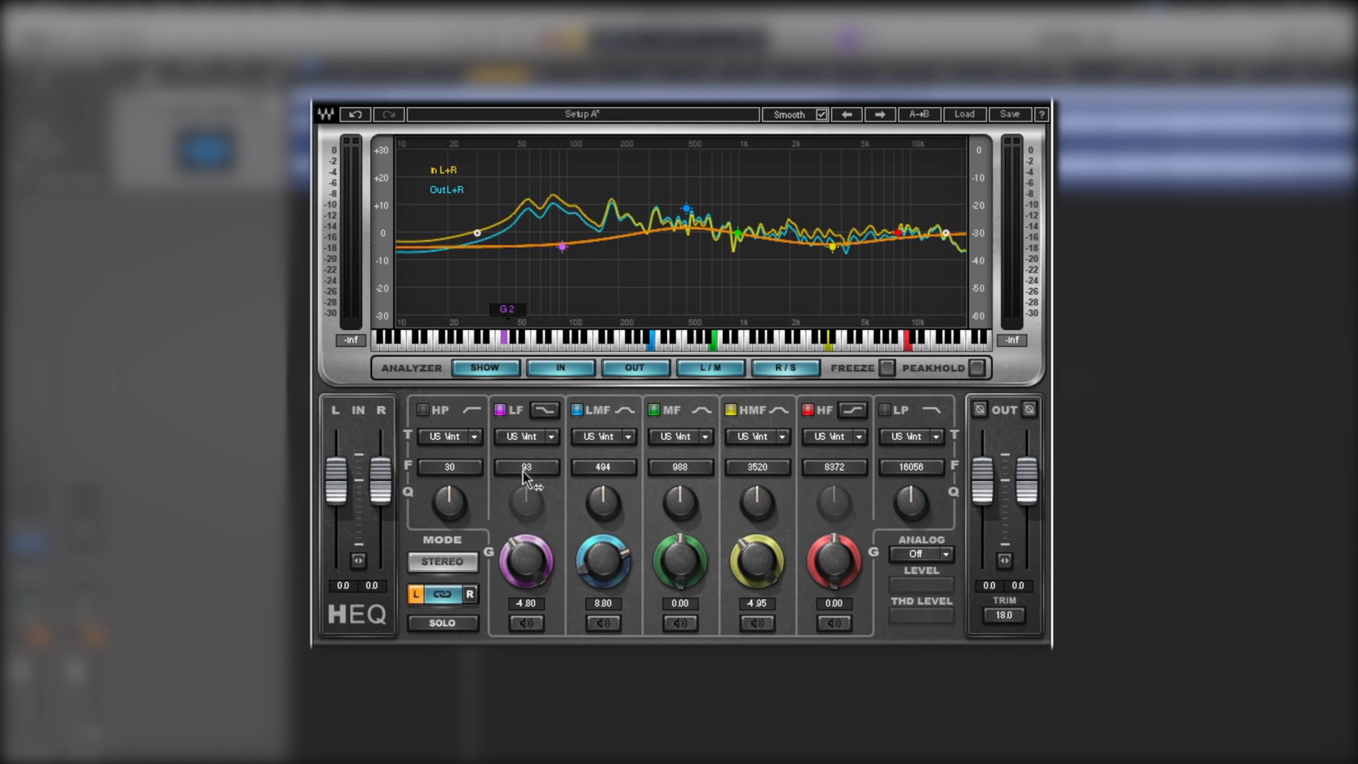
{"action": "mouse_move", "coordinate": [520, 343]}
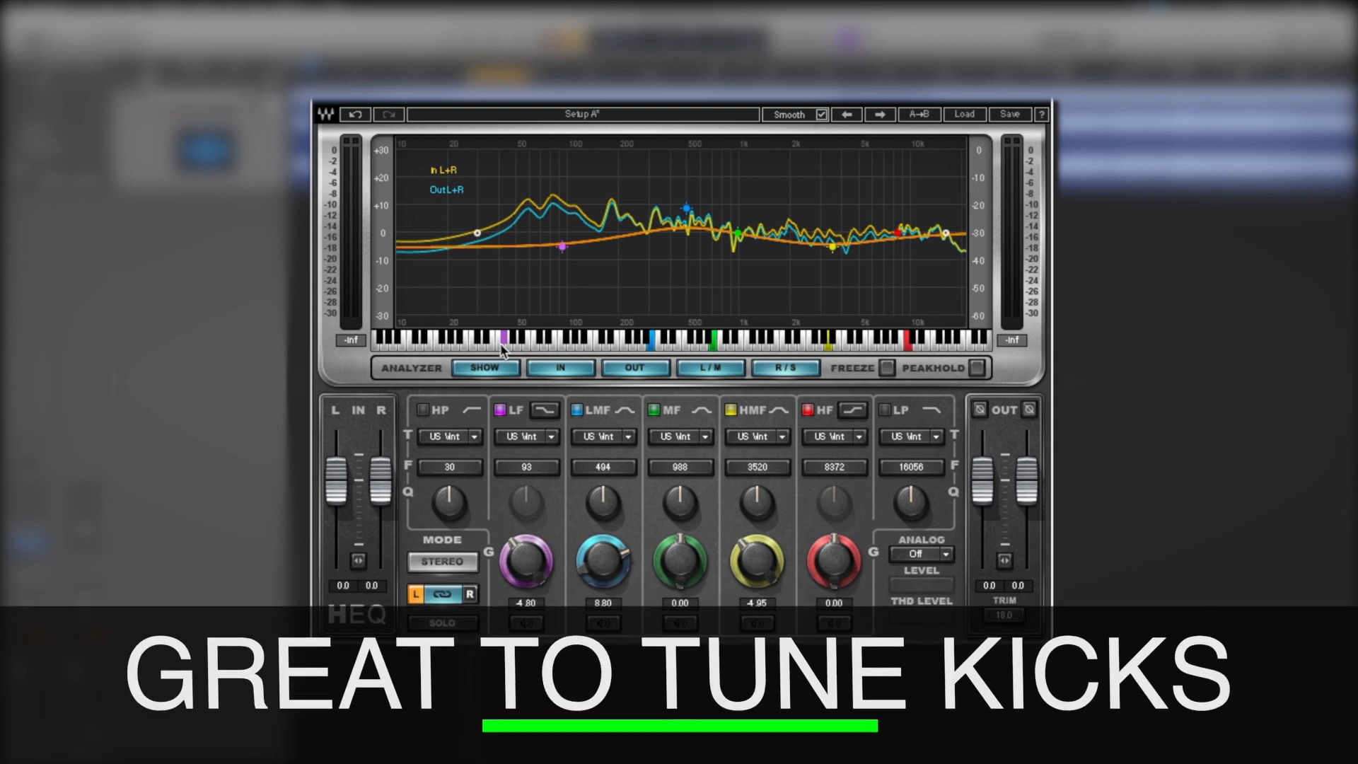
{"action": "left_click_drag", "start_coordinate": [503, 350], "coordinate": [508, 347]}
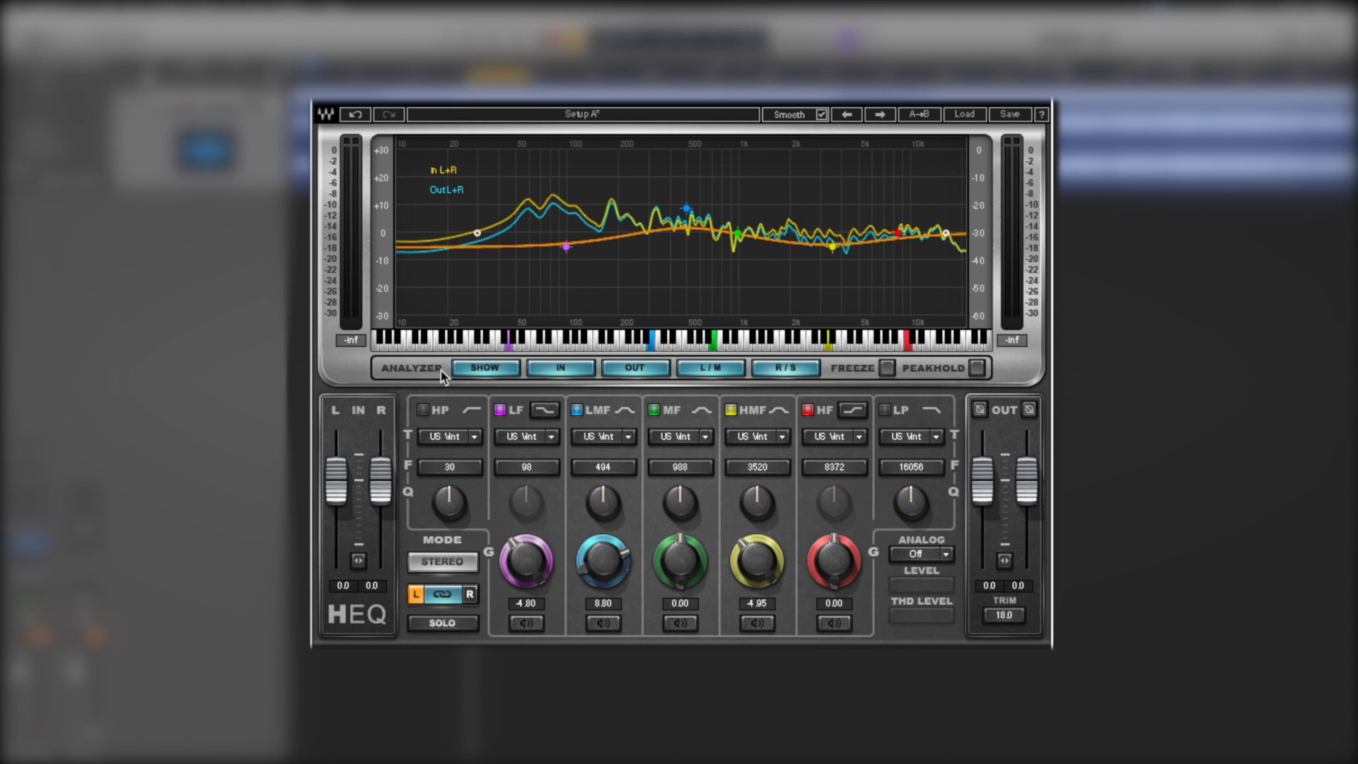
Toggle the analyzer display and its In, Out and L/M options off and on, leaving all of them enabled.
{"action": "left_click", "coordinate": [485, 369]}
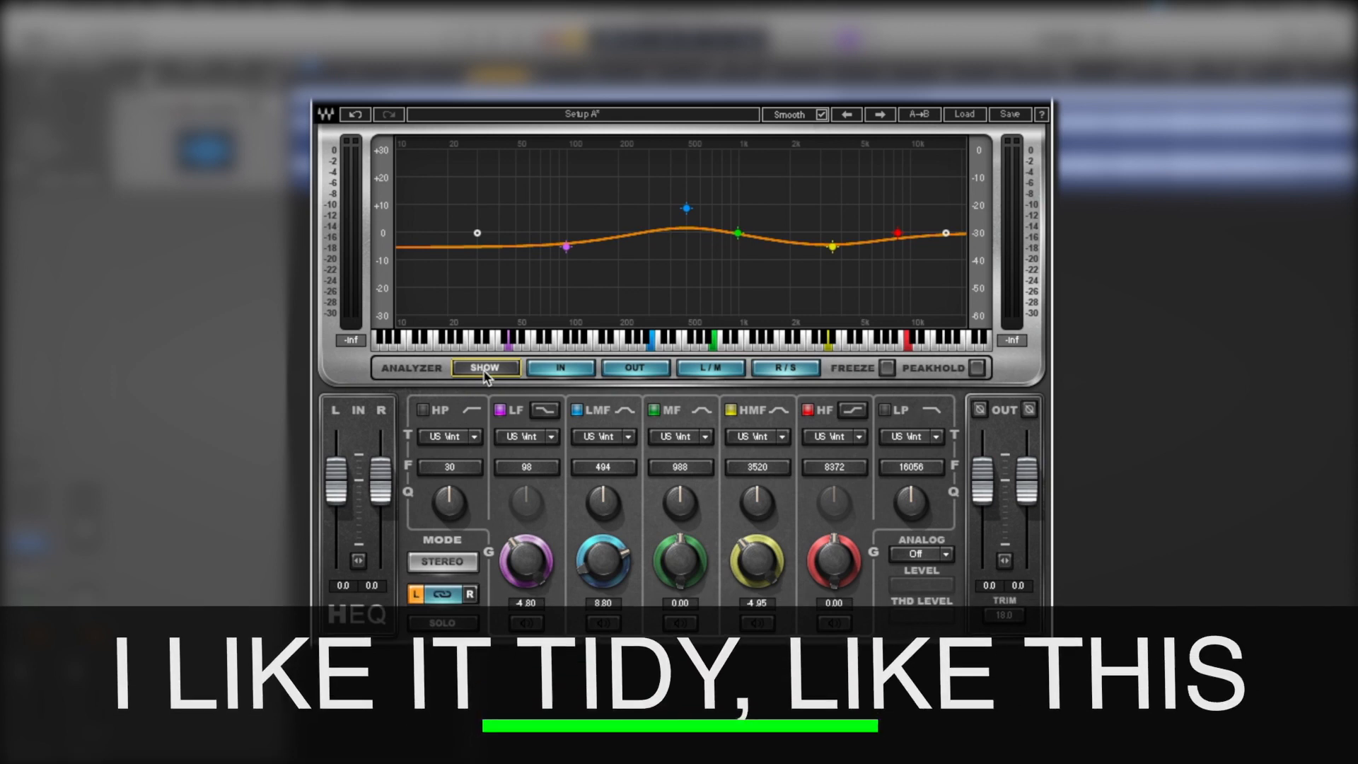
{"action": "left_click", "coordinate": [485, 371]}
{"action": "left_click", "coordinate": [566, 371]}
{"action": "left_click", "coordinate": [640, 370]}
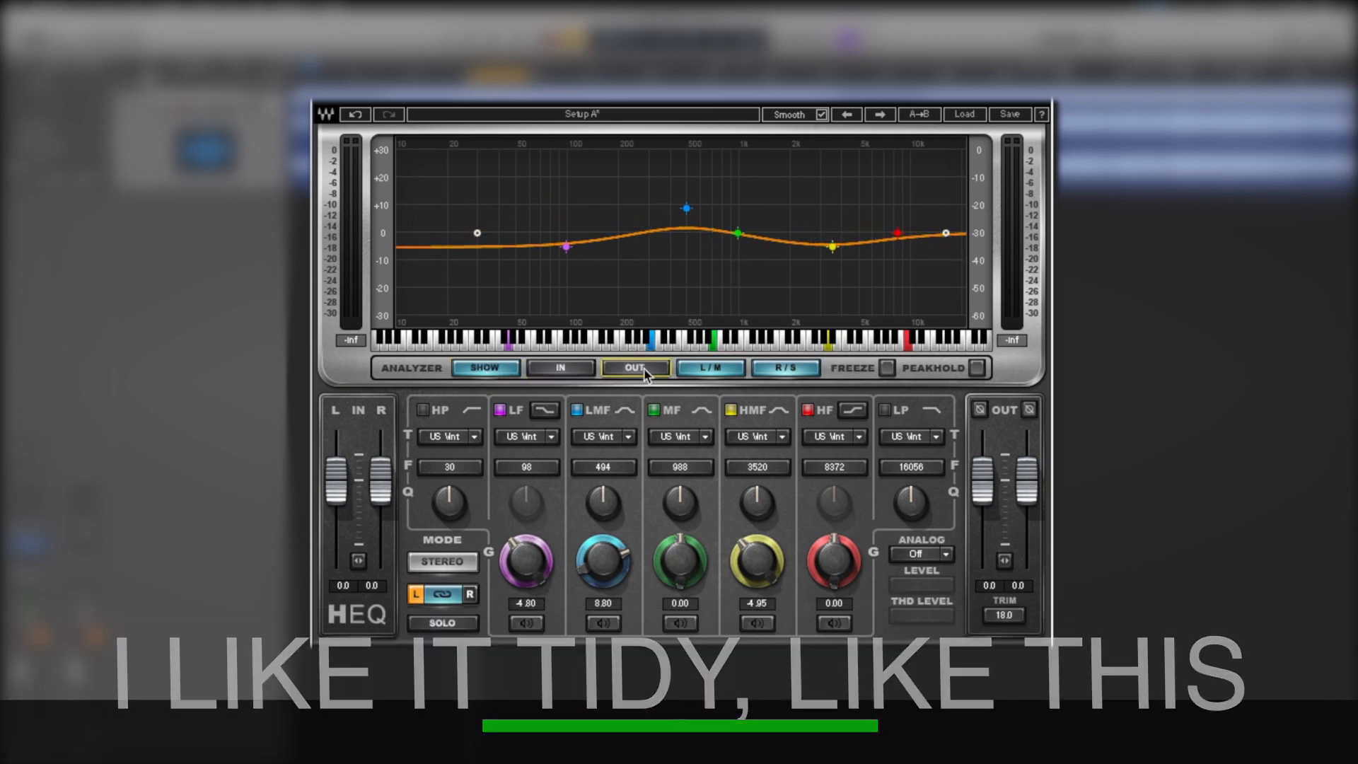
{"action": "left_click", "coordinate": [640, 370]}
{"action": "left_click", "coordinate": [550, 367]}
{"action": "left_click", "coordinate": [640, 370]}
{"action": "left_click", "coordinate": [579, 370]}
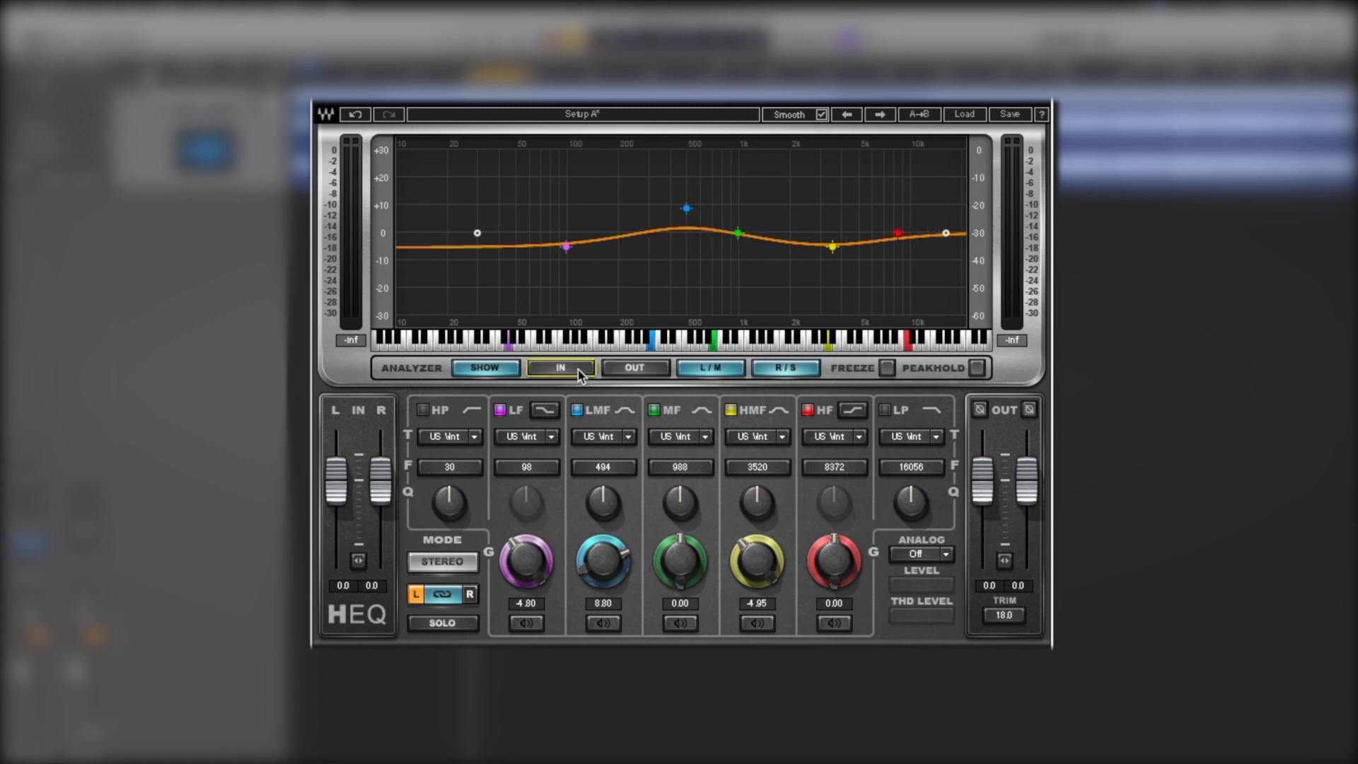
{"action": "left_click", "coordinate": [623, 371]}
{"action": "left_click", "coordinate": [578, 371]}
{"action": "left_click", "coordinate": [701, 373]}
{"action": "left_click", "coordinate": [634, 368]}
{"action": "left_click", "coordinate": [560, 368]}
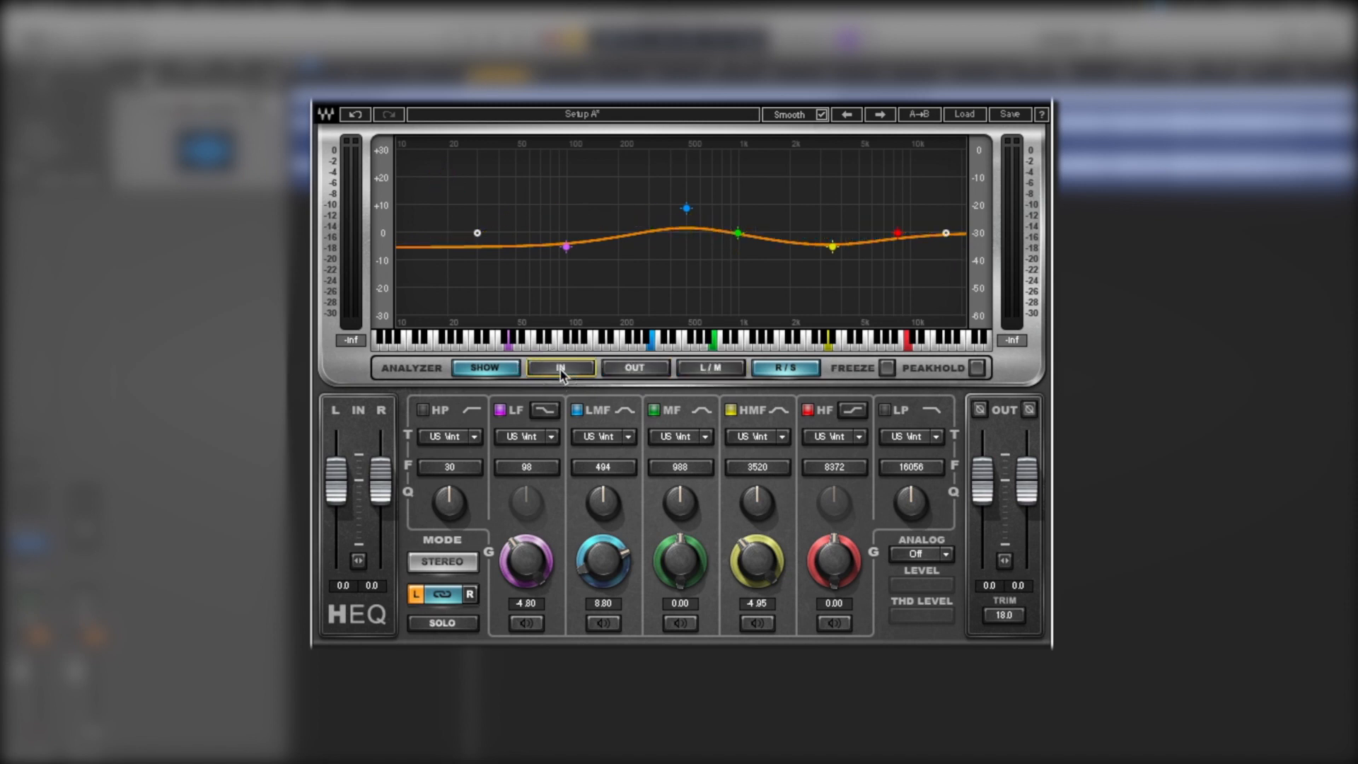
{"action": "left_click", "coordinate": [634, 369]}
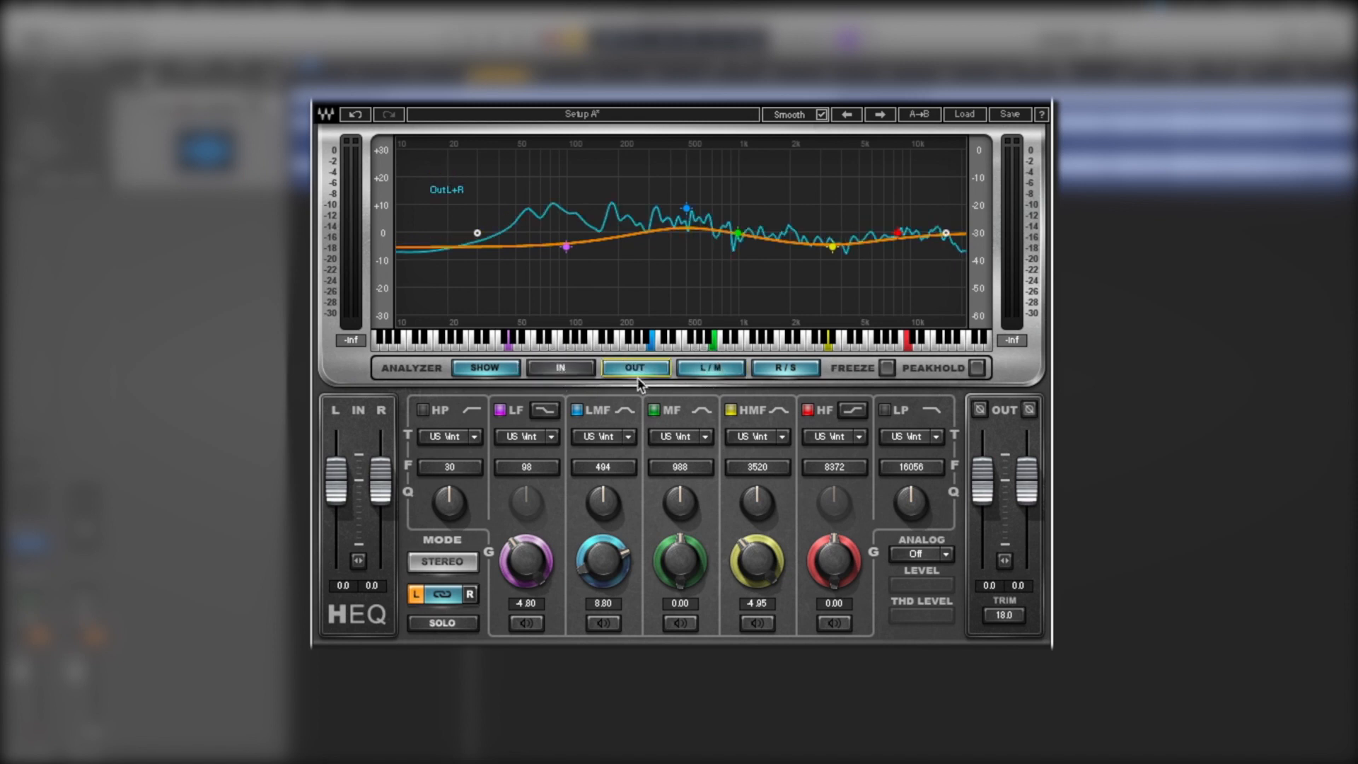
{"action": "left_click", "coordinate": [565, 369]}
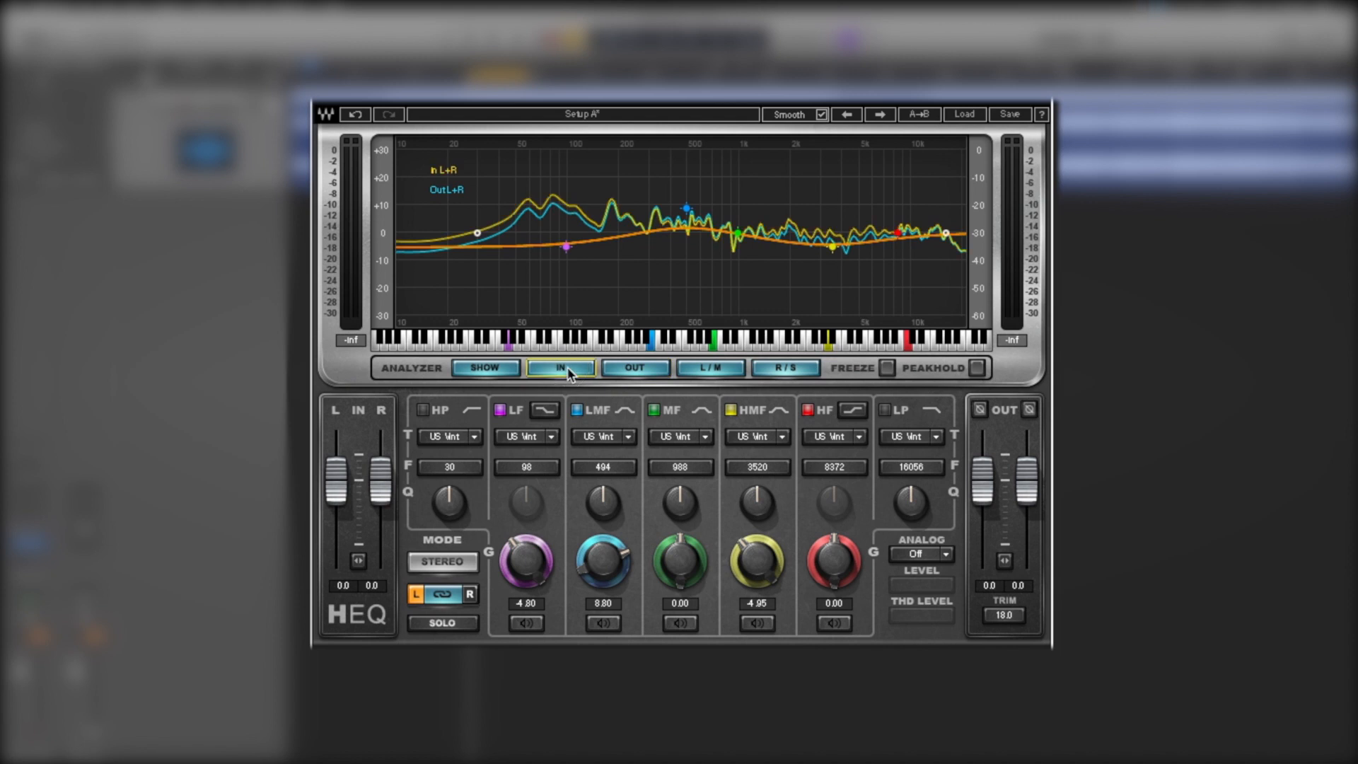
Try the analyzer's Freeze and Peakhold options while playing the track, and stop playback.
{"action": "left_click", "coordinate": [887, 367]}
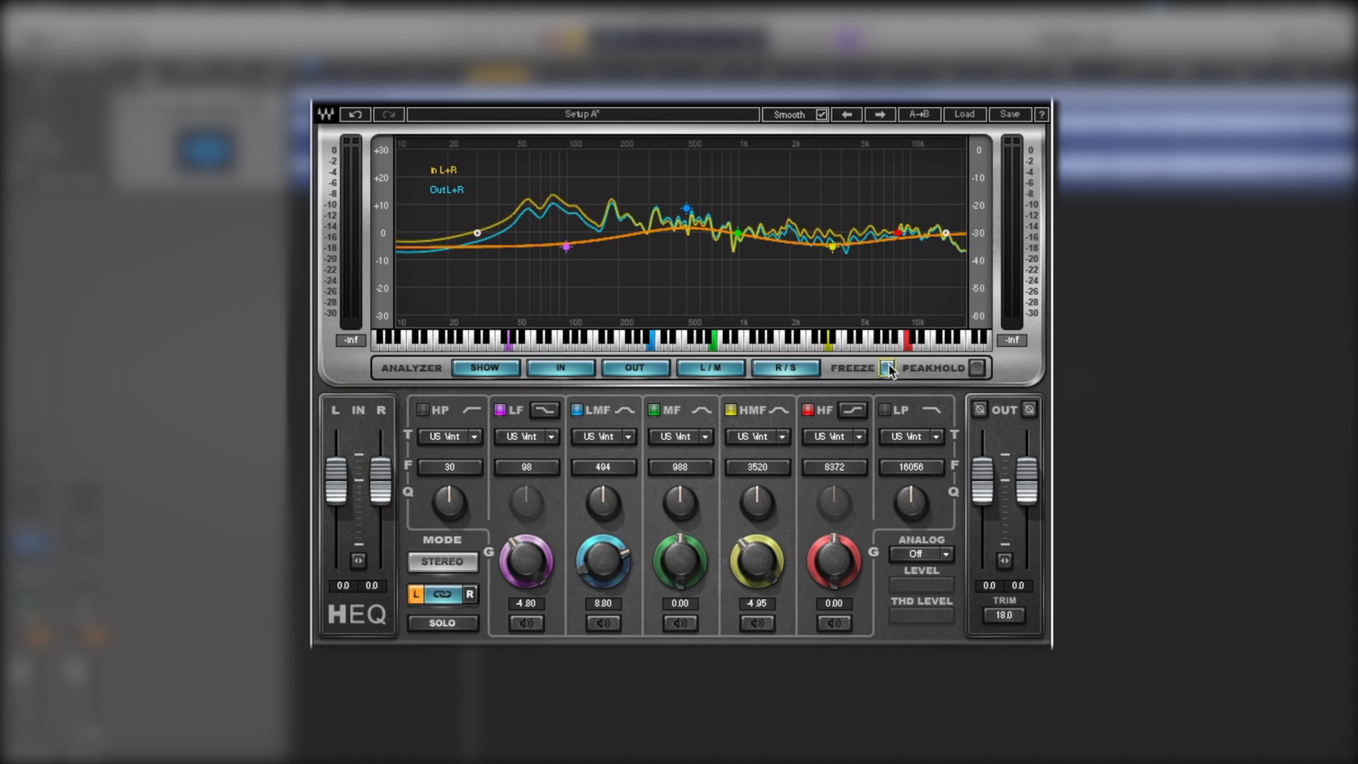
{"action": "left_click", "coordinate": [978, 369]}
{"action": "key", "text": "space"}
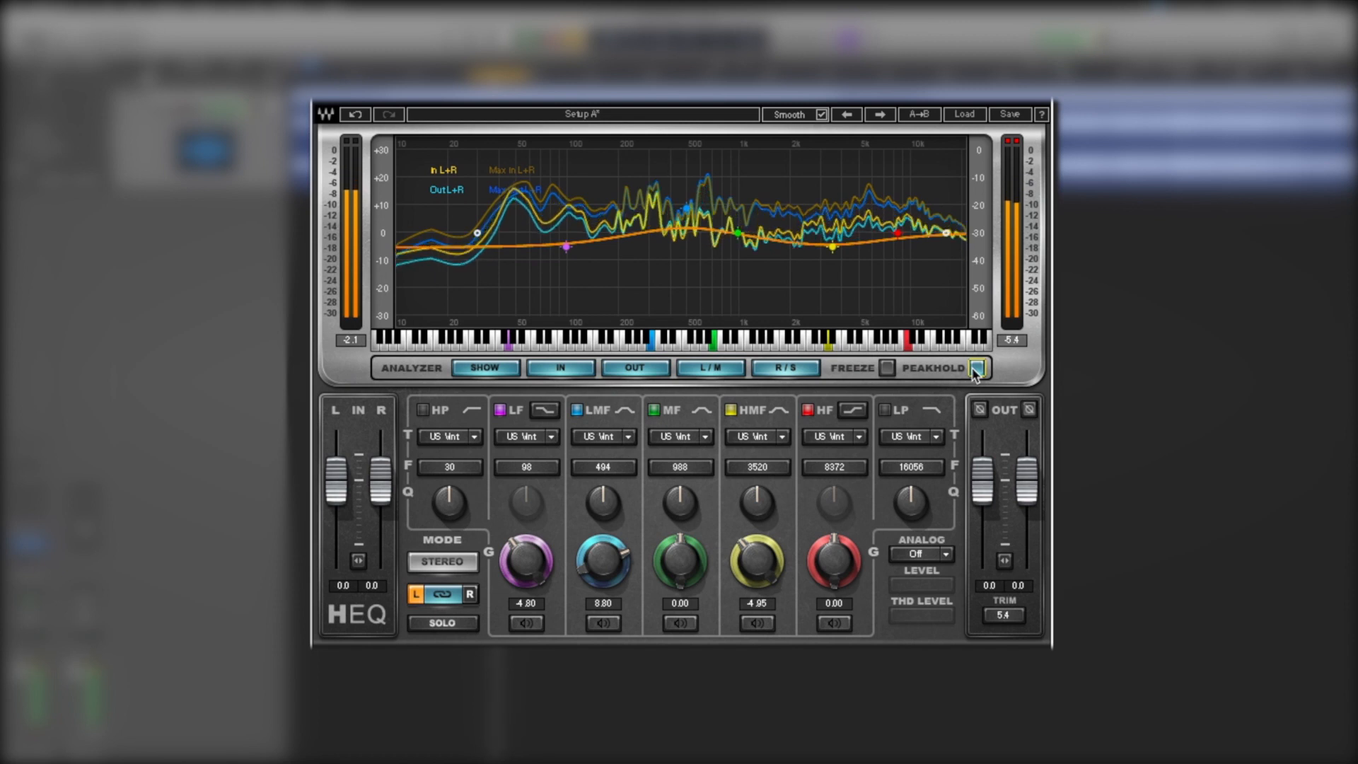
{"action": "key", "text": "space"}
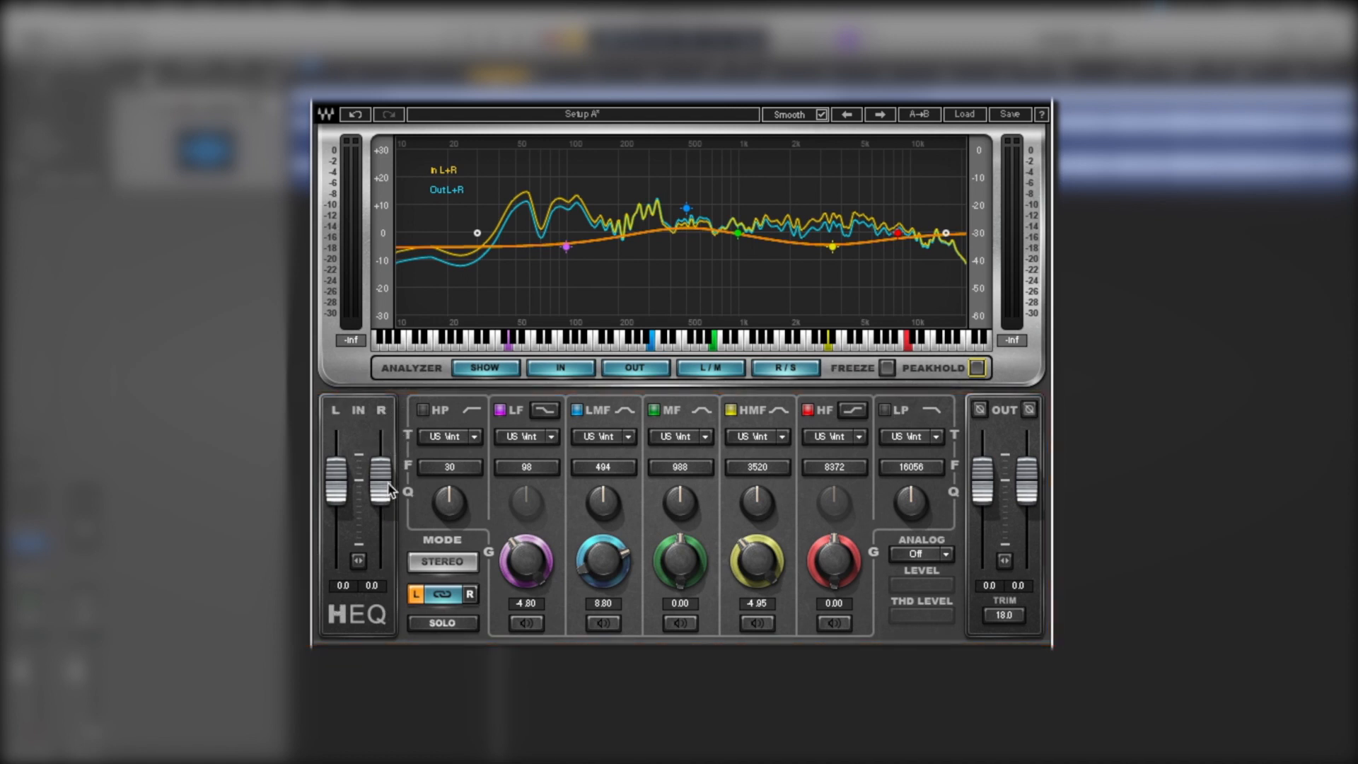
Lower the linked input faders to -8.2 and reset them to 0.0.
{"action": "left_click", "coordinate": [358, 562]}
{"action": "mouse_move", "coordinate": [381, 481]}
{"action": "left_mouse_down"}
{"action": "mouse_move", "coordinate": [381, 457]}
{"action": "mouse_move", "coordinate": [380, 520]}
{"action": "mouse_move", "coordinate": [379, 488]}
{"action": "mouse_move", "coordinate": [382, 504]}
{"action": "left_mouse_up"}
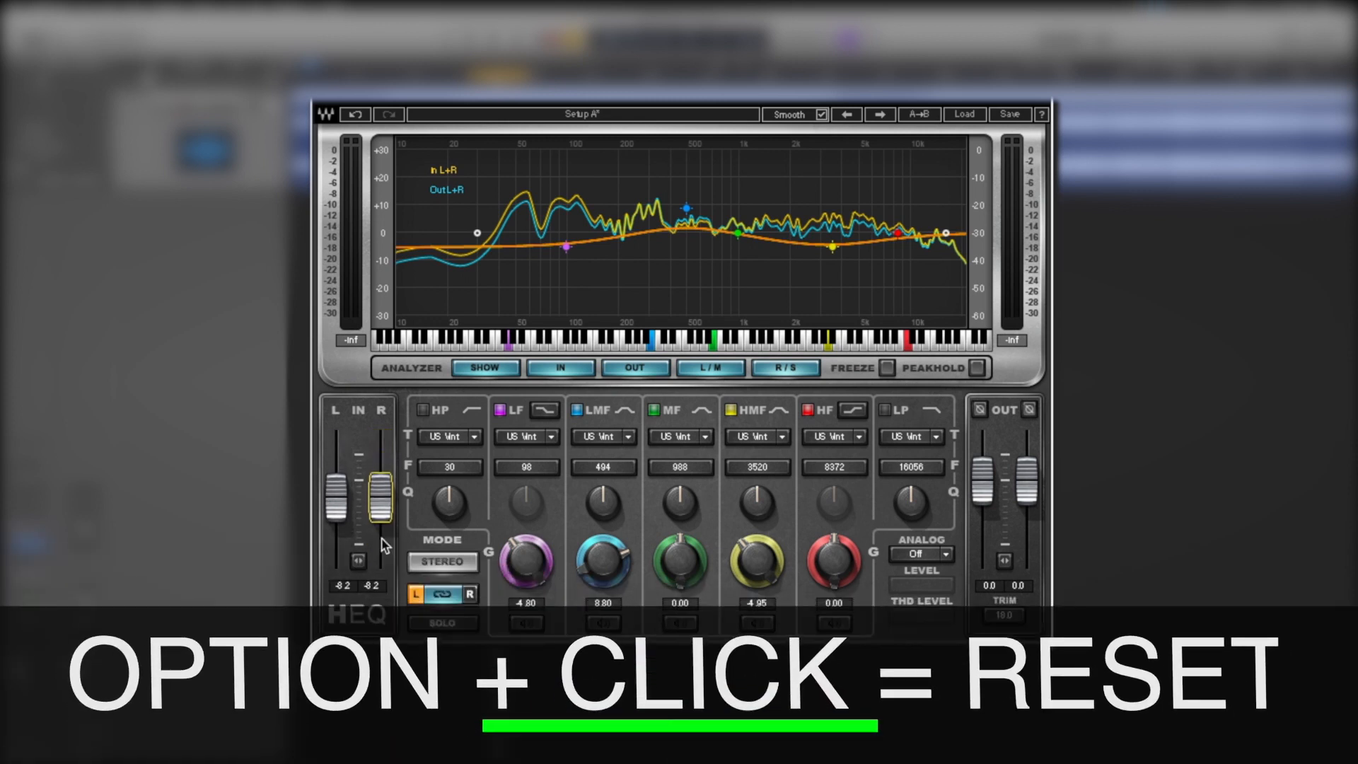
{"action": "left_click", "coordinate": [383, 515], "text": "alt"}
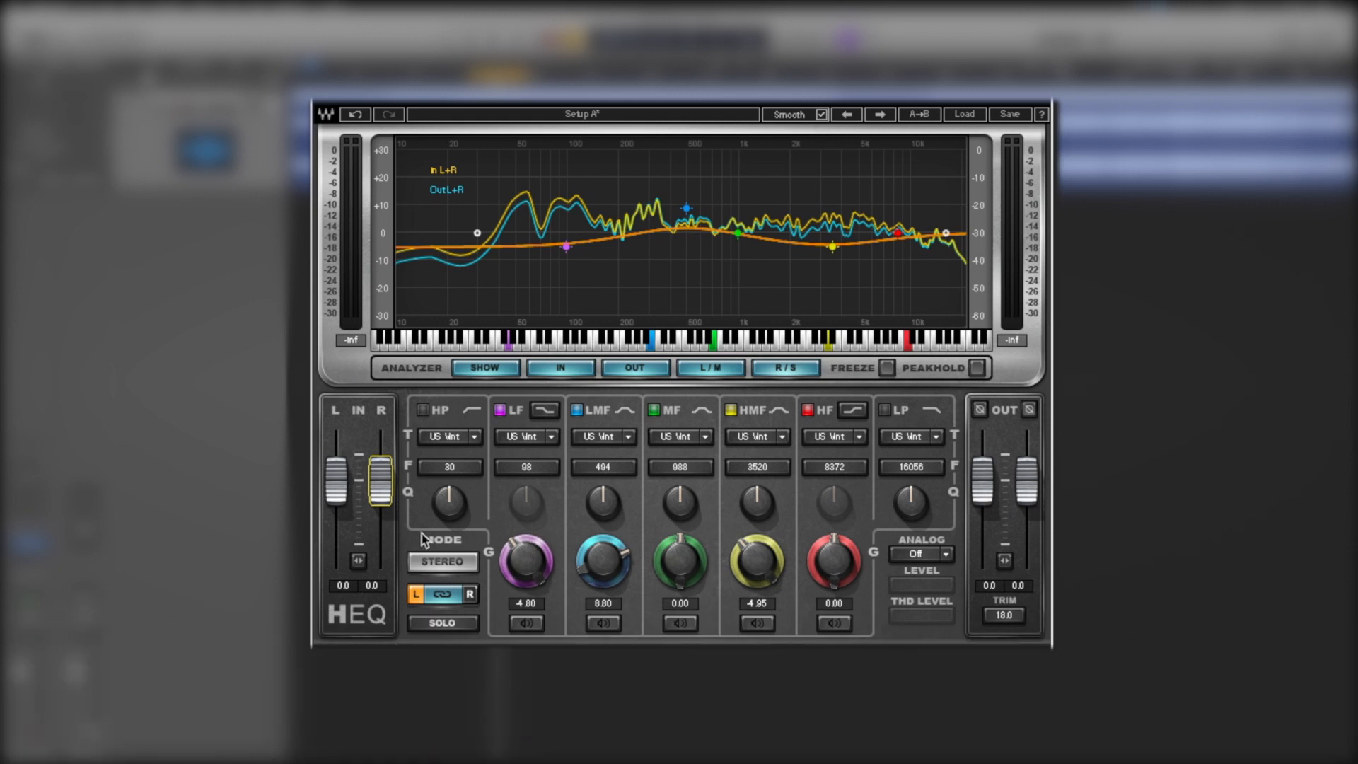
Unlink the left and right channels and offset the input faders to -7.3 left and -15.5 right.
{"action": "left_click", "coordinate": [443, 599]}
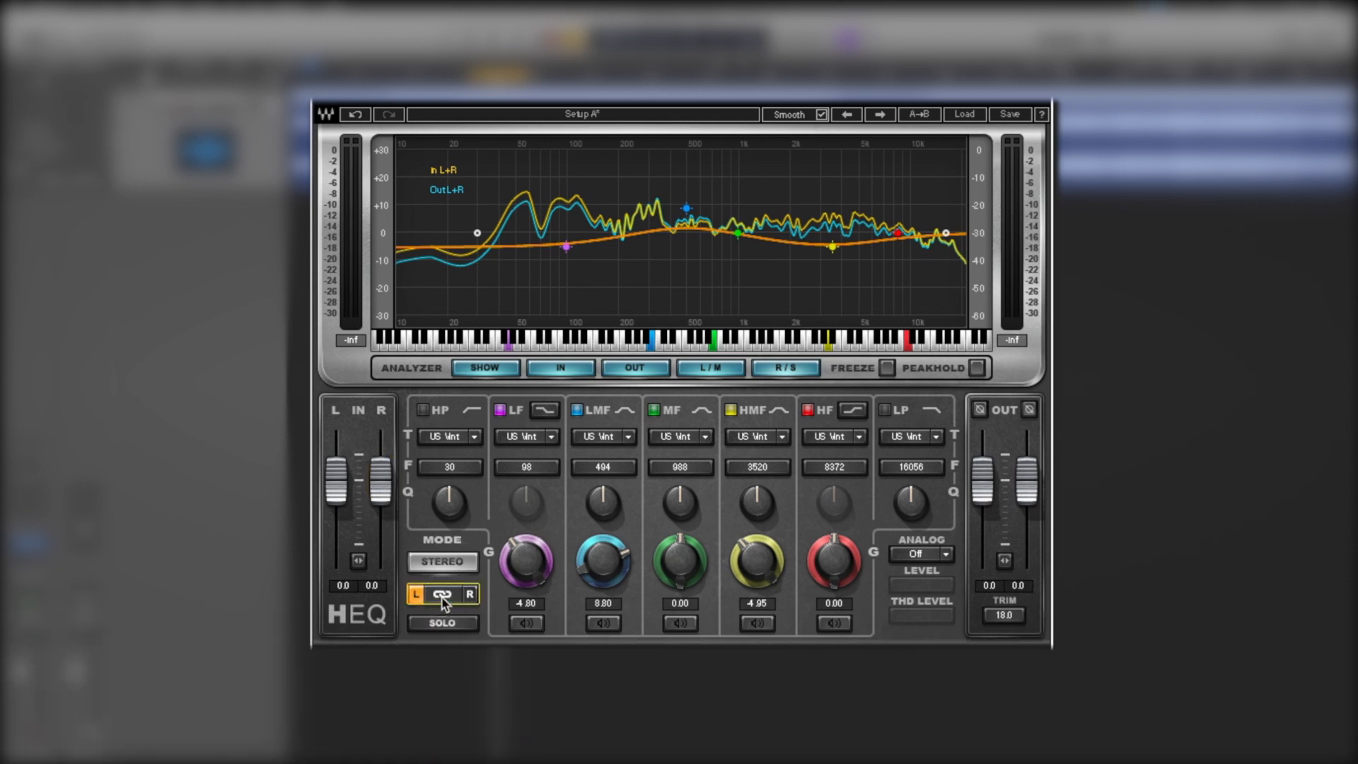
{"action": "mouse_move", "coordinate": [382, 489]}
{"action": "left_mouse_down"}
{"action": "mouse_move", "coordinate": [381, 530]}
{"action": "mouse_move", "coordinate": [381, 479]}
{"action": "mouse_move", "coordinate": [338, 539]}
{"action": "mouse_move", "coordinate": [337, 460]}
{"action": "mouse_move", "coordinate": [338, 529]}
{"action": "mouse_move", "coordinate": [337, 489]}
{"action": "mouse_move", "coordinate": [381, 505]}
{"action": "left_mouse_up"}
{"action": "mouse_move", "coordinate": [359, 561]}
{"action": "left_mouse_down"}
{"action": "mouse_move", "coordinate": [359, 529]}
{"action": "mouse_move", "coordinate": [359, 600]}
{"action": "mouse_move", "coordinate": [358, 527]}
{"action": "mouse_move", "coordinate": [359, 600]}
{"action": "mouse_move", "coordinate": [358, 538]}
{"action": "mouse_move", "coordinate": [358, 587]}
{"action": "mouse_move", "coordinate": [359, 570]}
{"action": "left_mouse_up"}
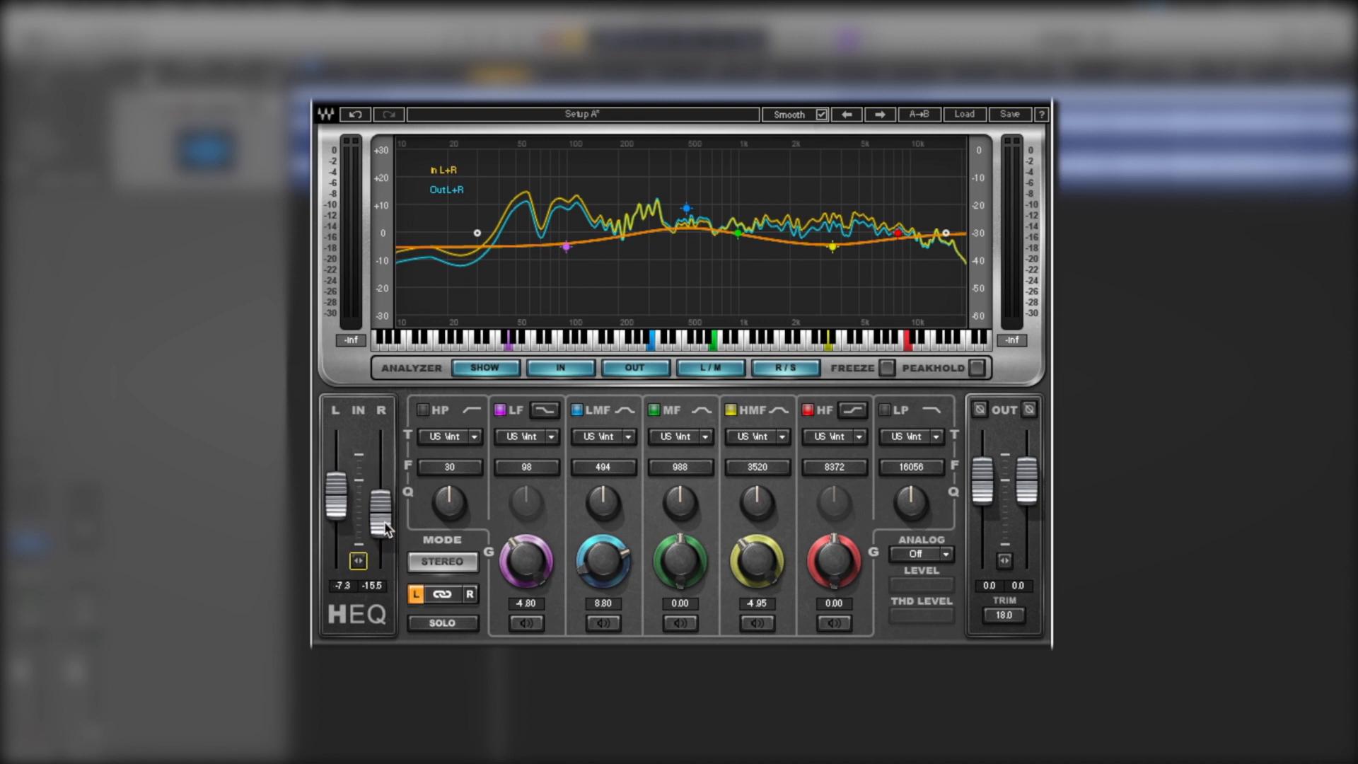
Reset both input faders to 0.0 and relink the left and right channels.
{"action": "left_click", "coordinate": [386, 523], "text": "alt"}
{"action": "left_click", "coordinate": [342, 493], "text": "alt"}
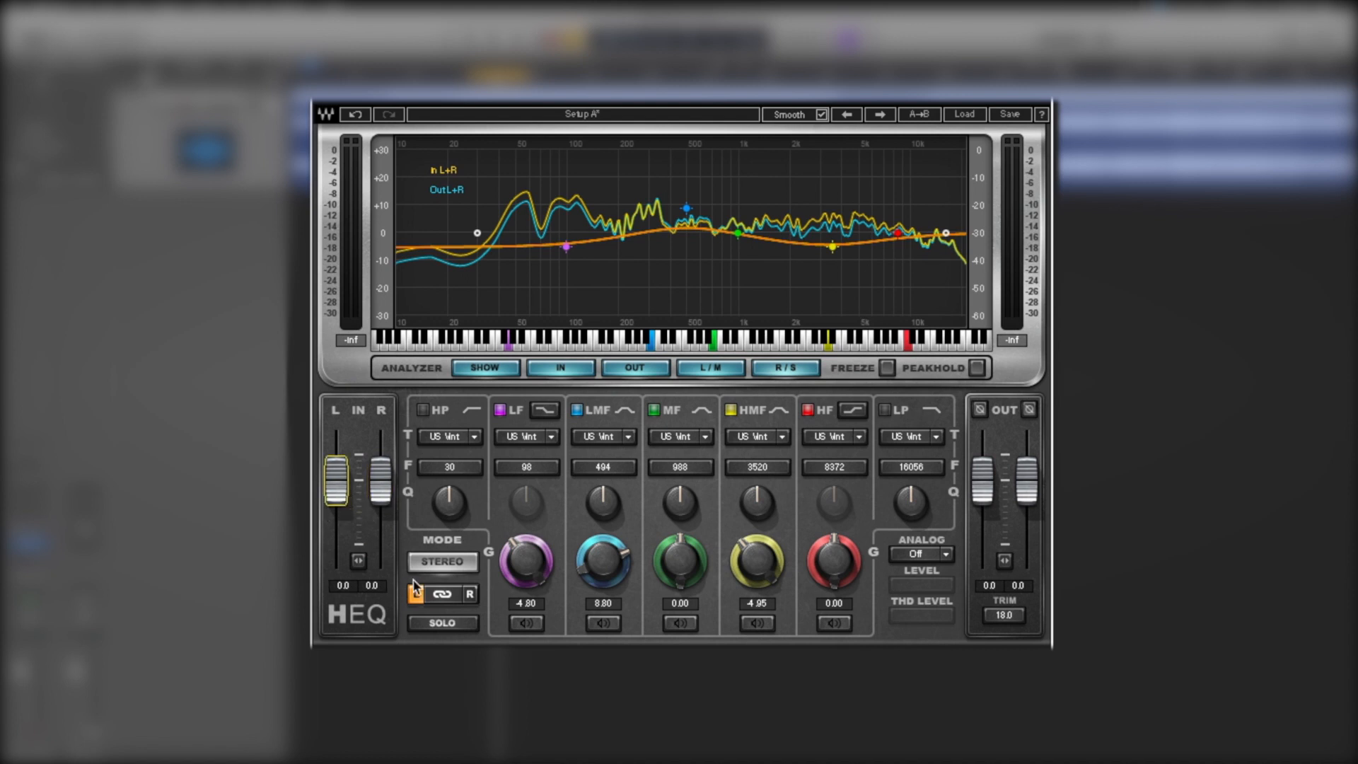
{"action": "left_click", "coordinate": [443, 597]}
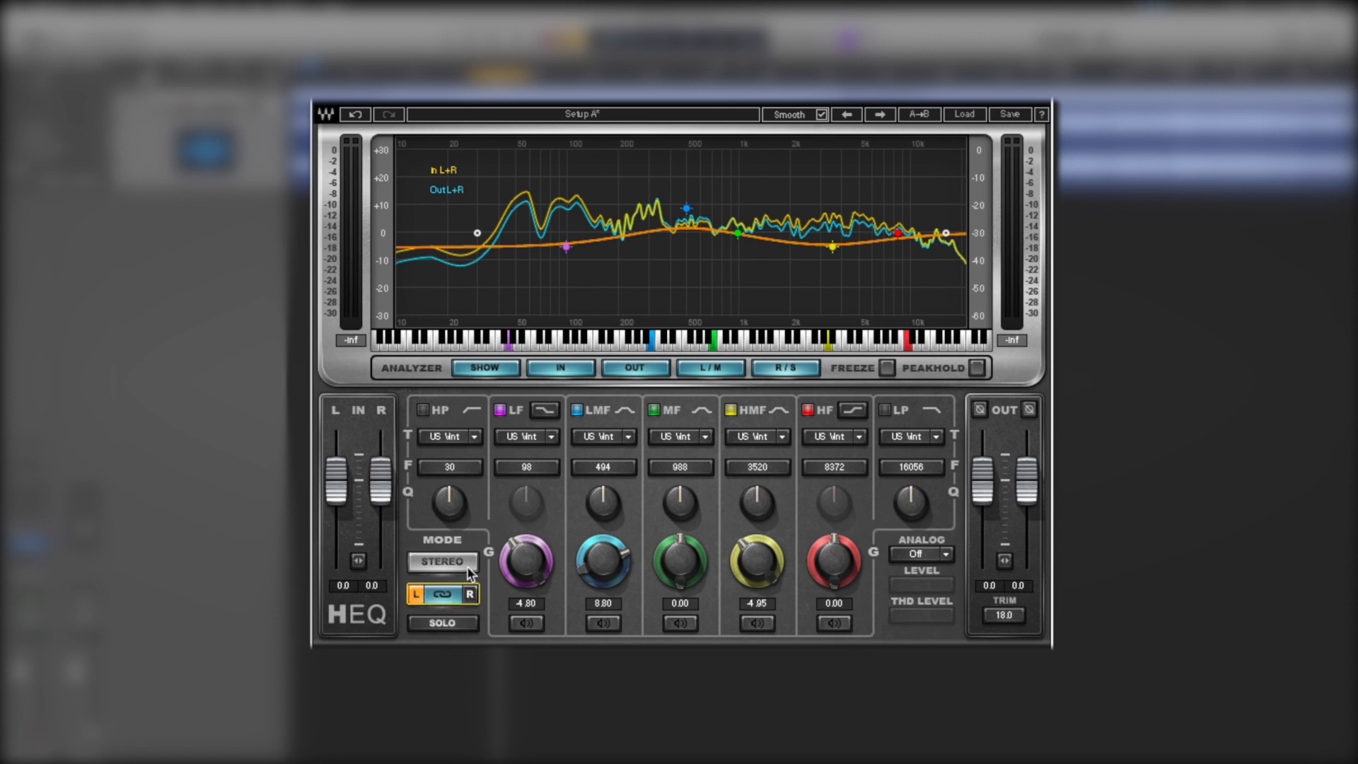
Unlink the channels and set the LMF band's gain to -11.25 on the right channel only.
{"action": "left_click", "coordinate": [442, 594]}
{"action": "left_click", "coordinate": [470, 594]}
{"action": "left_click", "coordinate": [415, 596]}
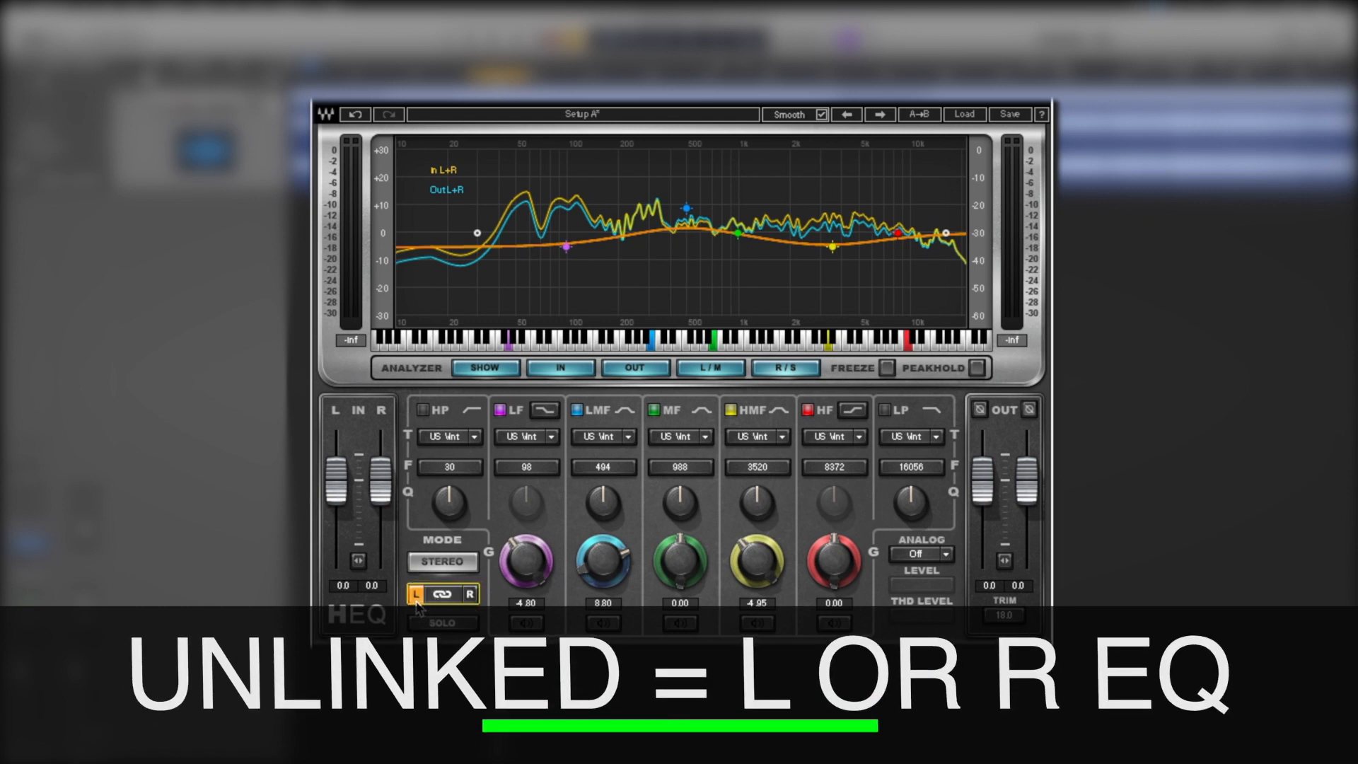
{"action": "left_click", "coordinate": [469, 594]}
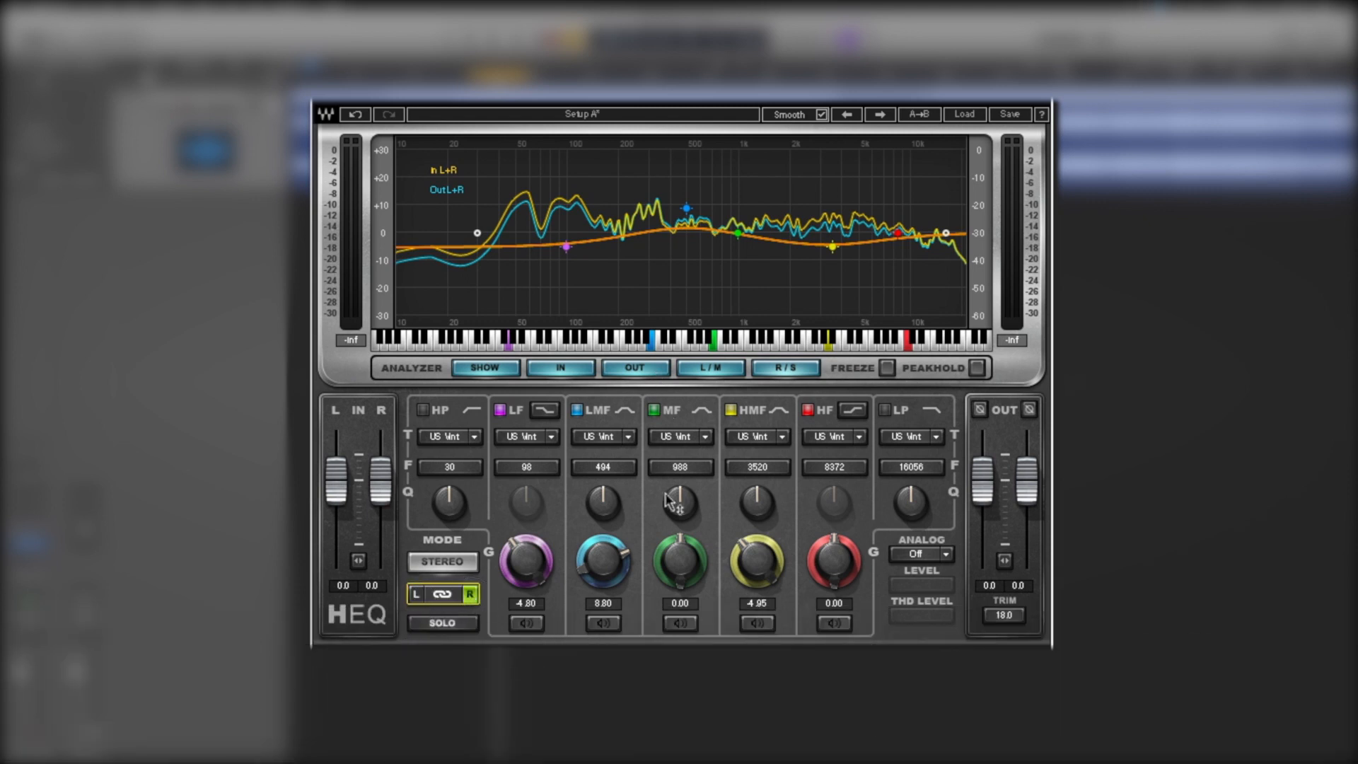
{"action": "left_click_drag", "start_coordinate": [613, 573], "coordinate": [614, 652]}
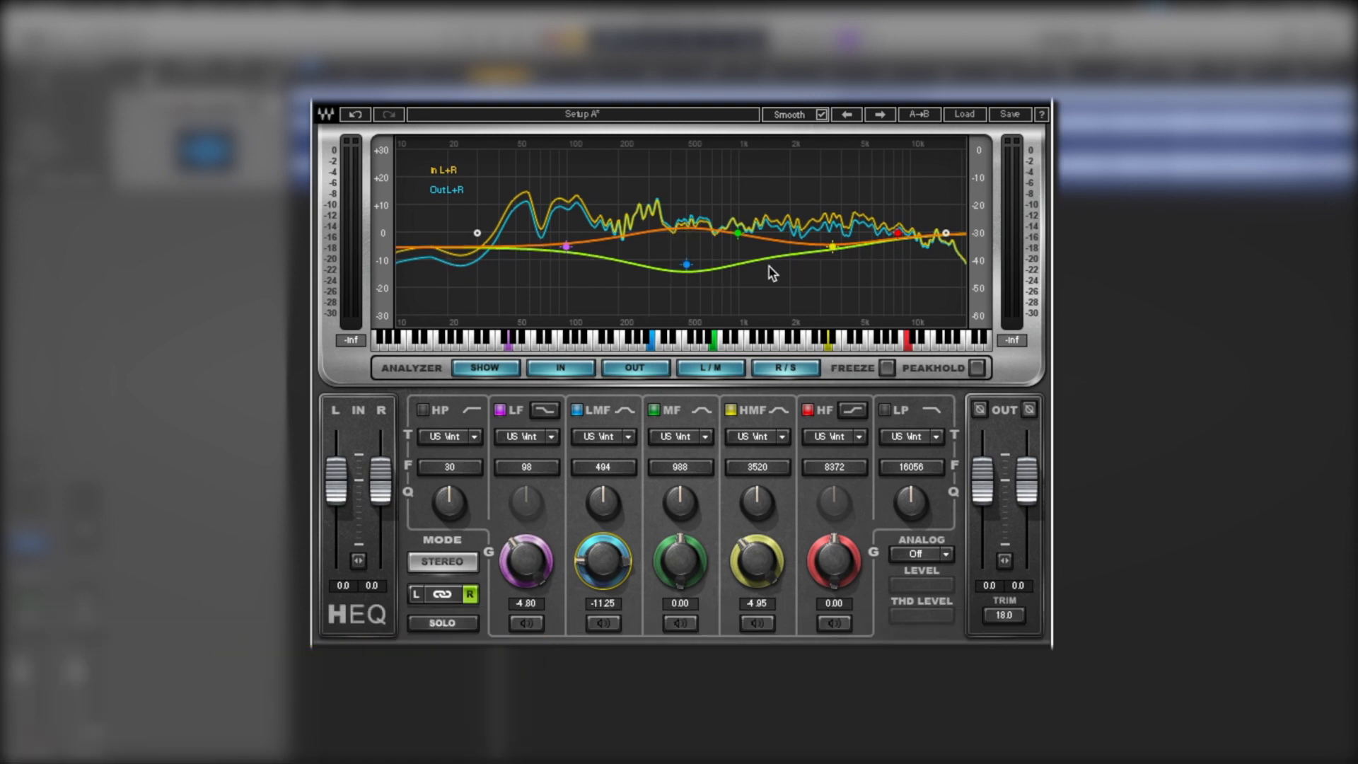
Switch the processing mode from stereo to M→S and toggle Solo for the selected side channel.
{"action": "left_click", "coordinate": [443, 562]}
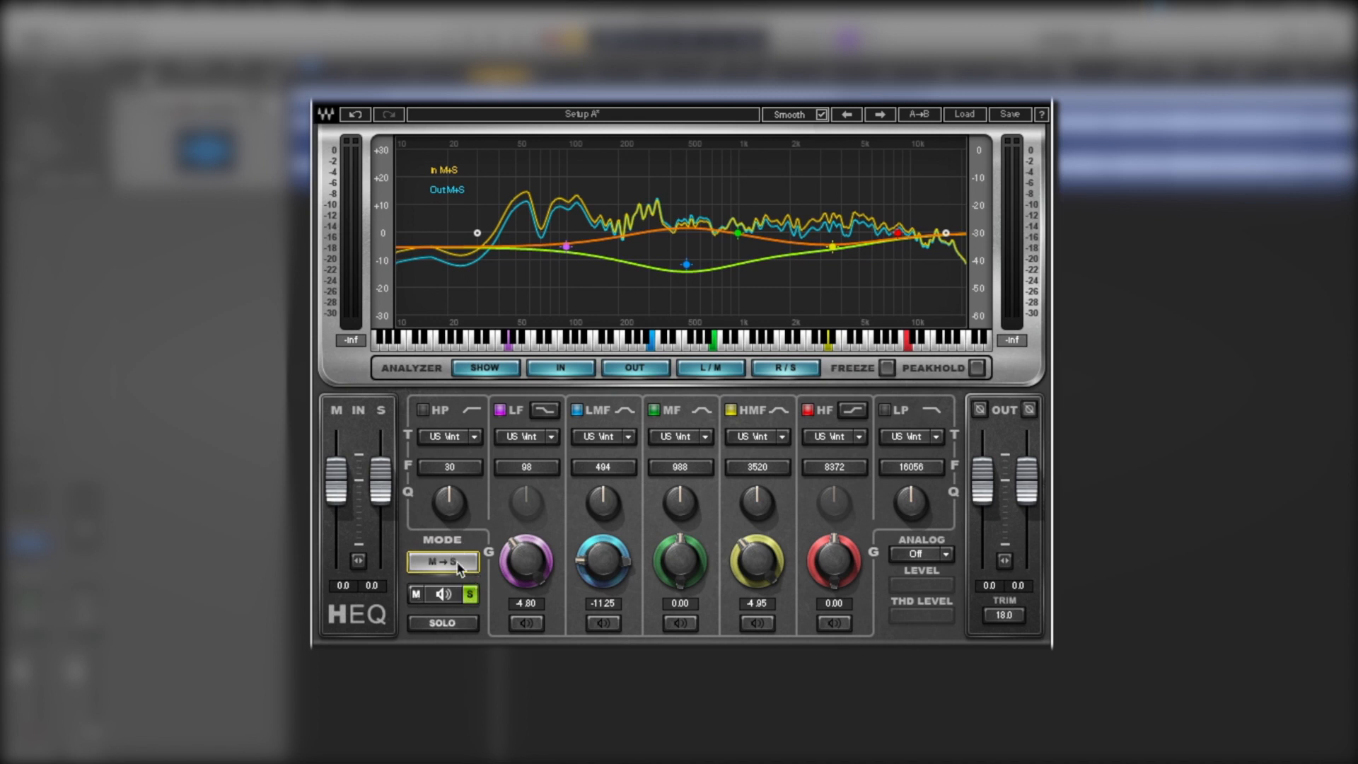
{"action": "left_click", "coordinate": [451, 625]}
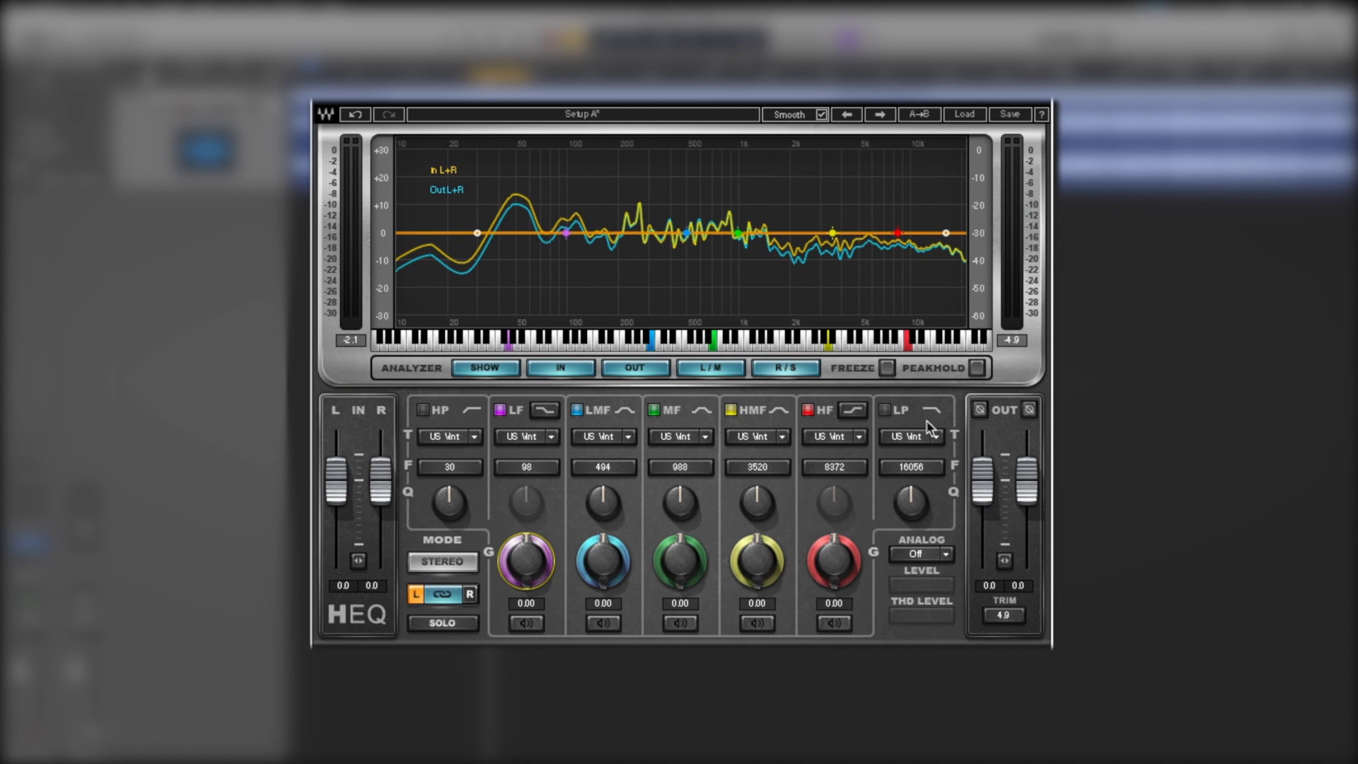
Enable the high-pass and low-pass filters.
{"action": "left_click", "coordinate": [423, 410]}
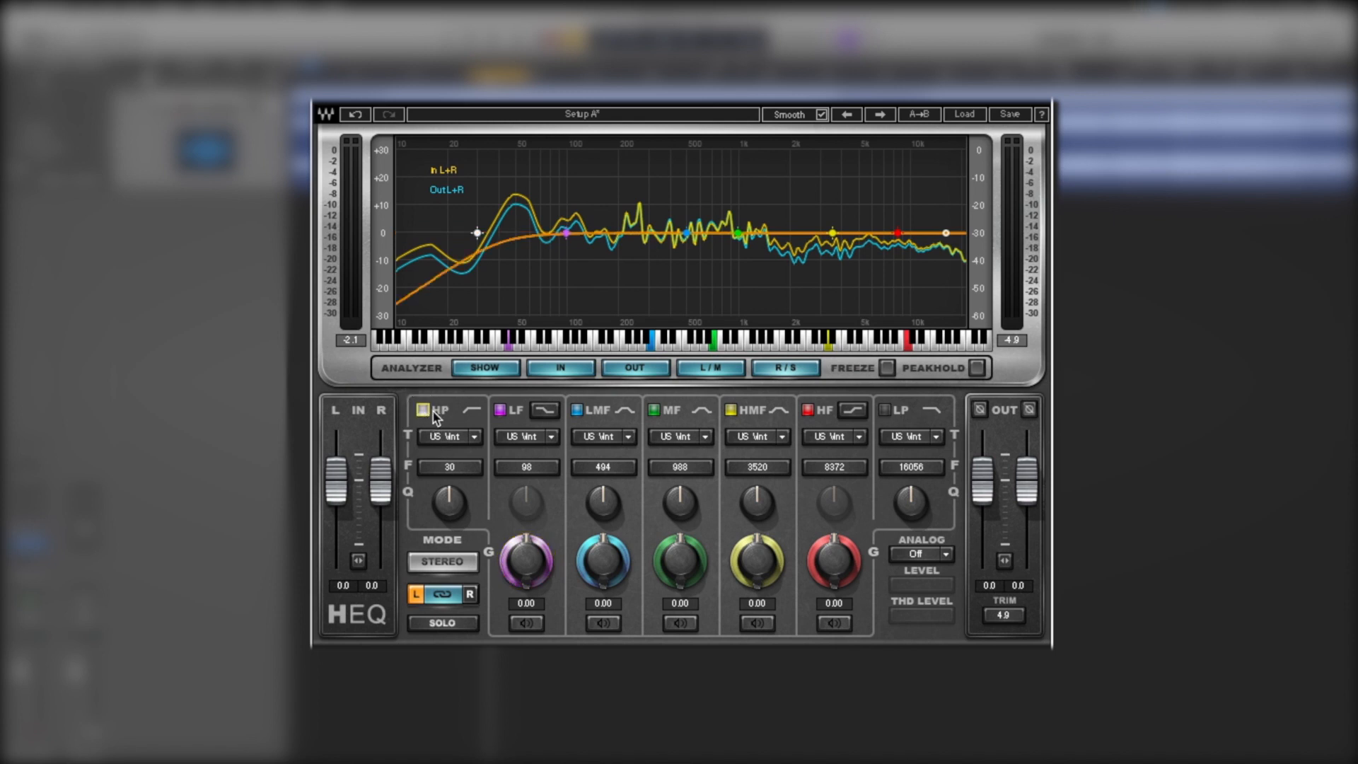
{"action": "left_click", "coordinate": [885, 411]}
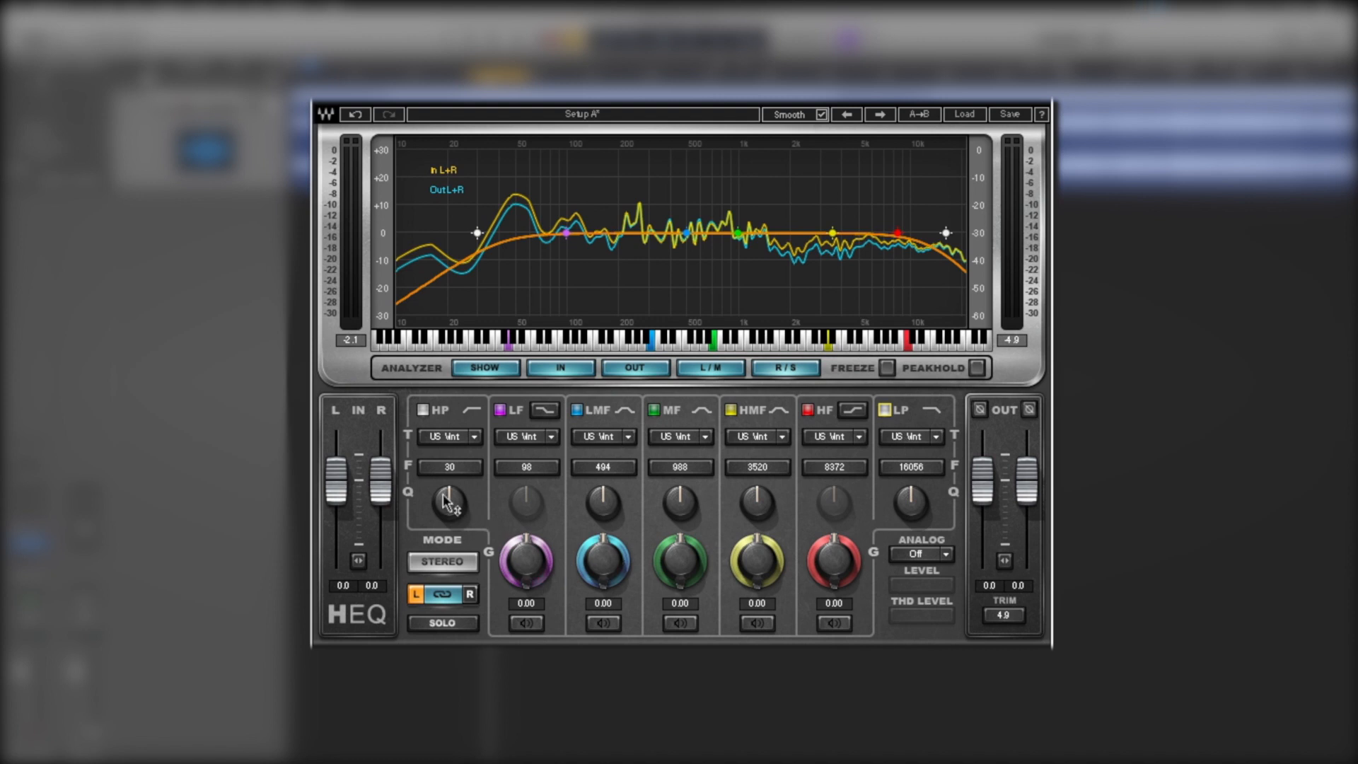
Try the Digital 1 and Digital 2 types on the high-pass filter, and lower the Digital 2 filter's Q to 41.8.
{"action": "left_click", "coordinate": [475, 437]}
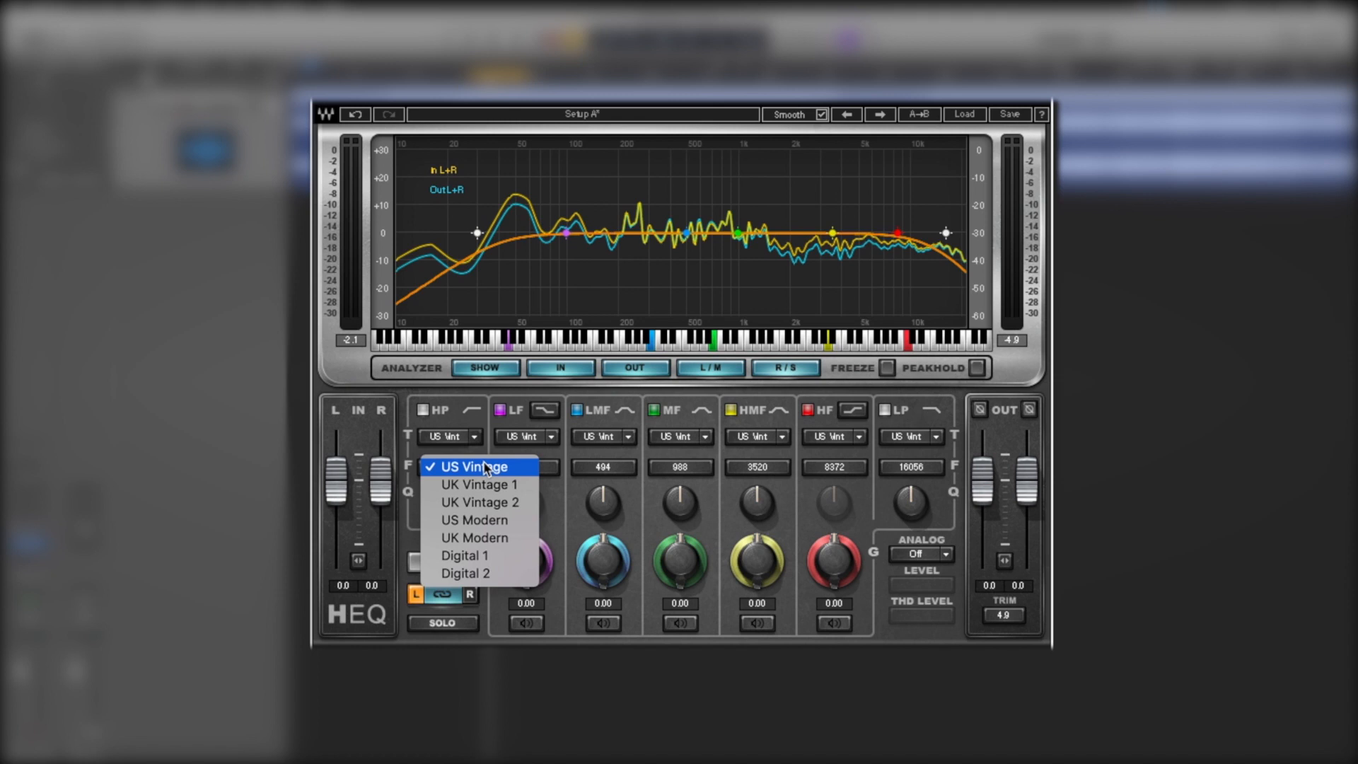
{"action": "left_click", "coordinate": [485, 557]}
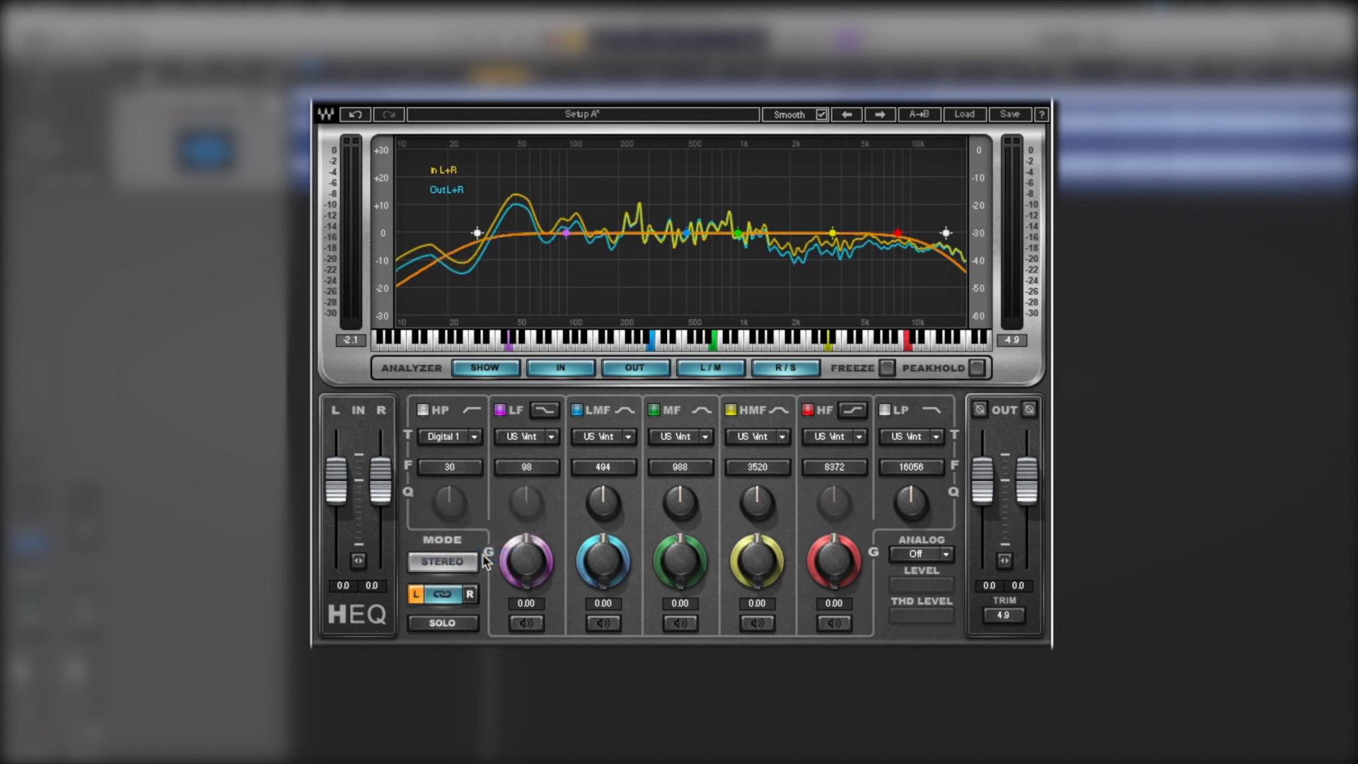
{"action": "left_click", "coordinate": [499, 567]}
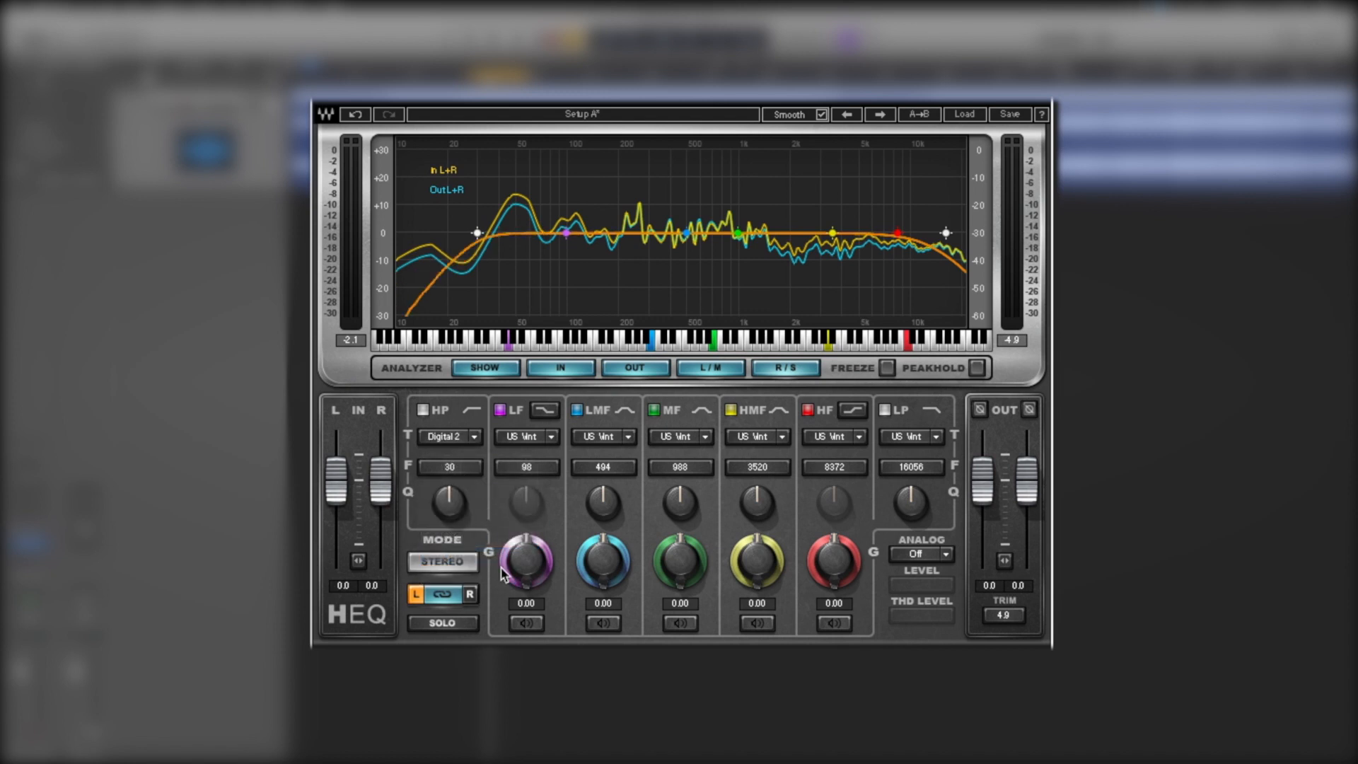
{"action": "mouse_move", "coordinate": [454, 510]}
{"action": "left_mouse_down"}
{"action": "mouse_move", "coordinate": [454, 474]}
{"action": "mouse_move", "coordinate": [454, 525]}
{"action": "mouse_move", "coordinate": [454, 467]}
{"action": "mouse_move", "coordinate": [454, 516]}
{"action": "left_mouse_up"}
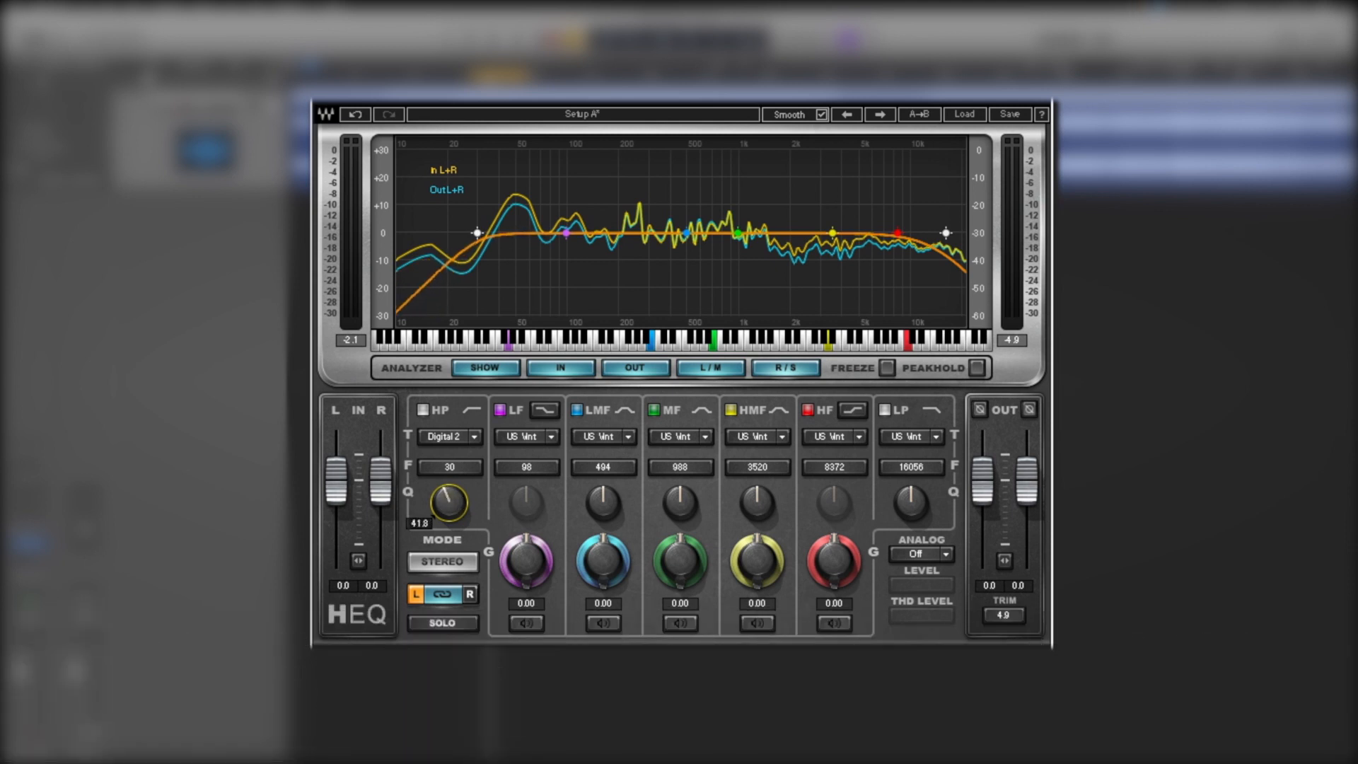
Try the UK Vintage 1 type on the high-pass filter and settle on Digital 1.
{"action": "left_click", "coordinate": [476, 442]}
{"action": "left_click", "coordinate": [464, 467]}
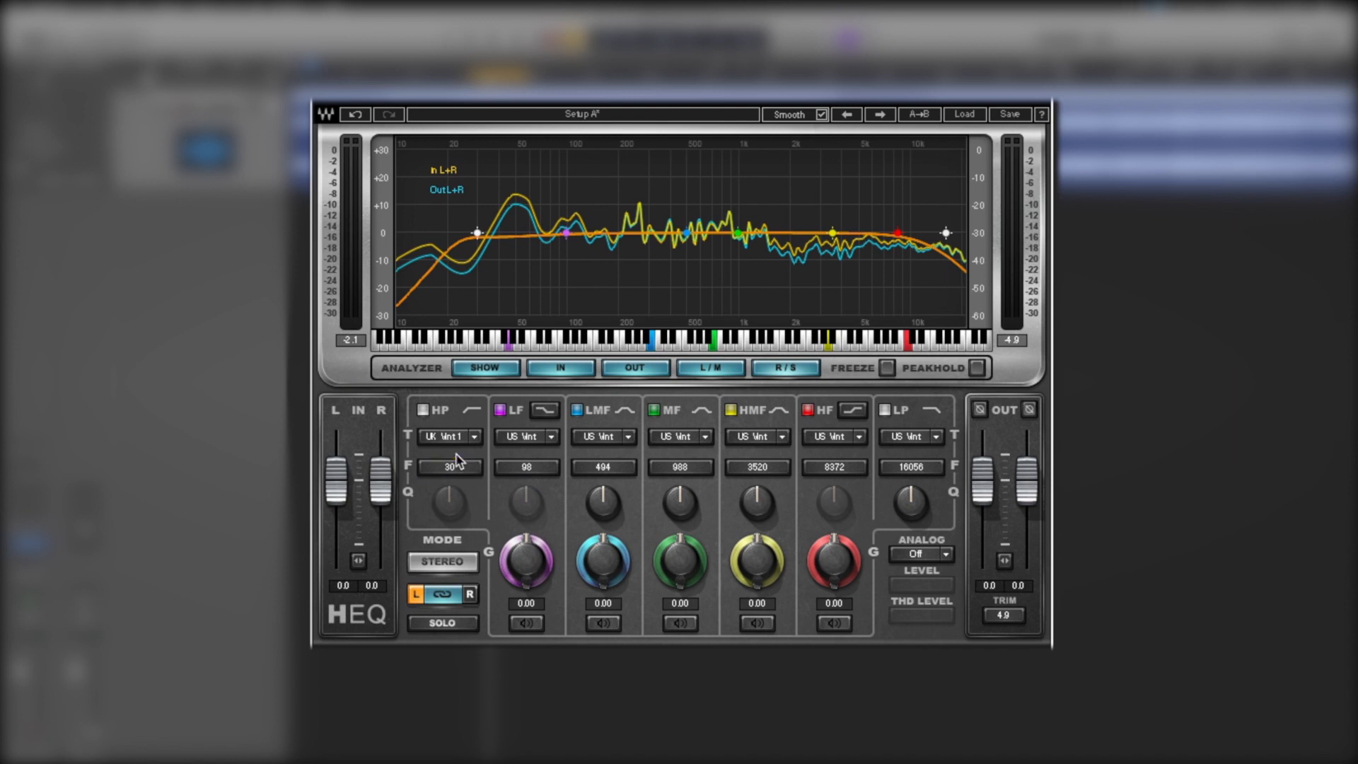
{"action": "left_click", "coordinate": [476, 440]}
{"action": "left_click", "coordinate": [478, 555]}
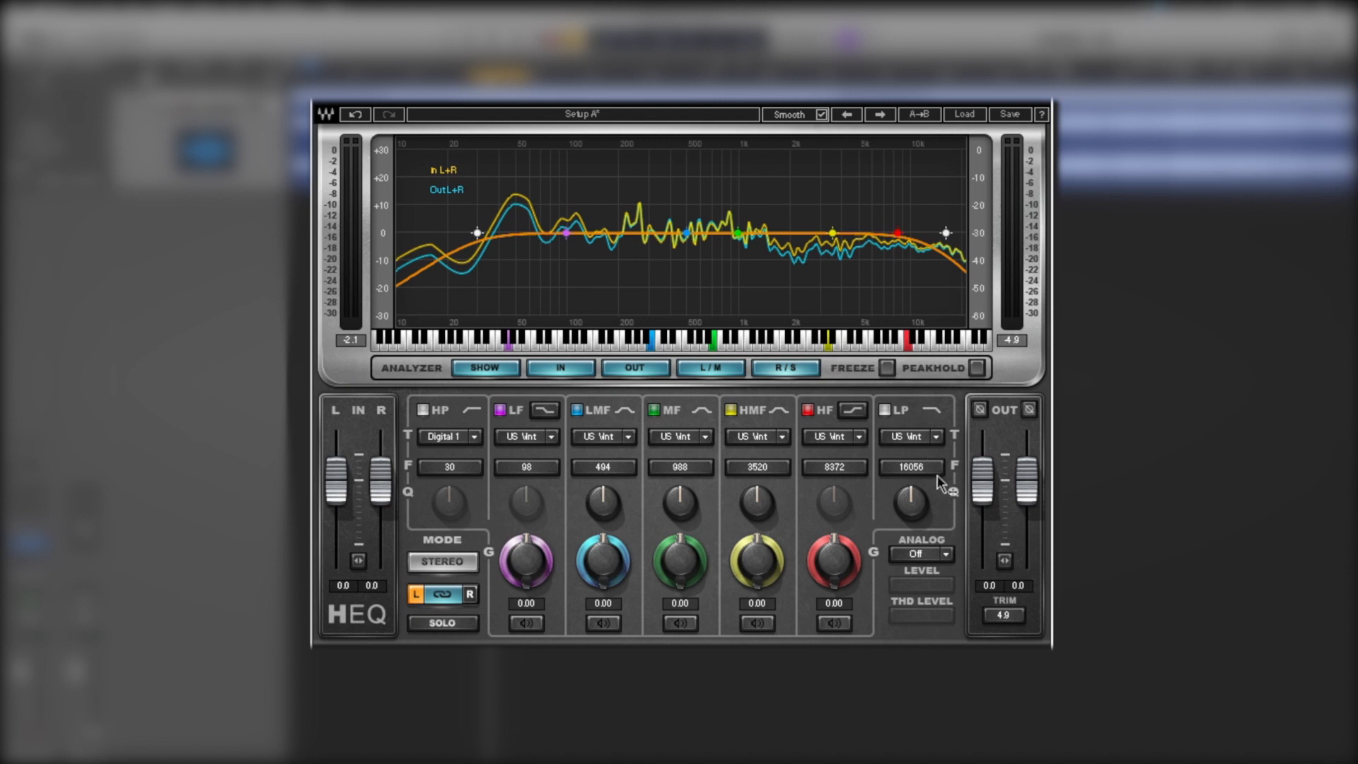
Switch the high-pass filter to Digital 2, try a lower cutoff of about 23 Hz, and set its frequency to 50 Hz.
{"action": "left_click", "coordinate": [463, 432]}
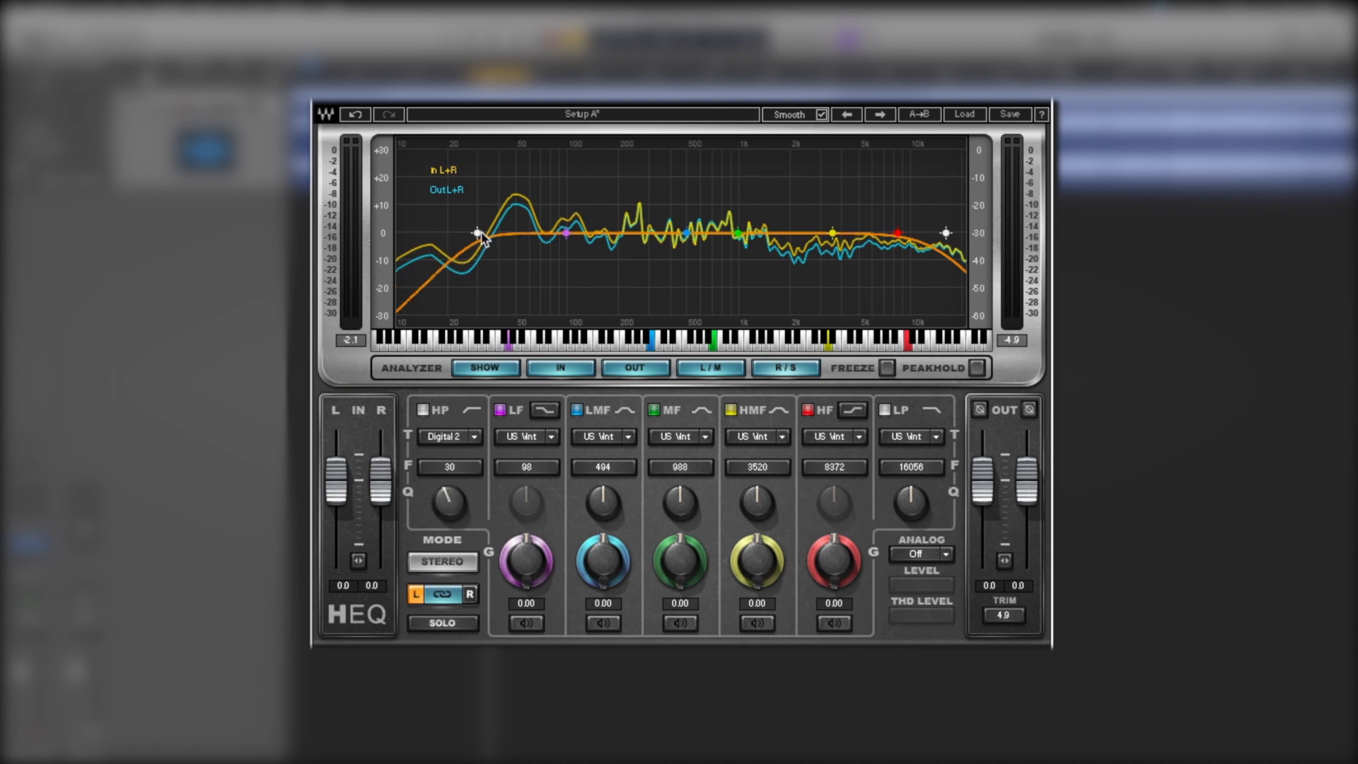
{"action": "left_click_drag", "start_coordinate": [478, 233], "coordinate": [438, 233]}
{"action": "mouse_move", "coordinate": [442, 469]}
{"action": "left_mouse_down"}
{"action": "mouse_move", "coordinate": [442, 438]}
{"action": "mouse_move", "coordinate": [450, 470]}
{"action": "left_mouse_up"}
{"action": "double_click", "coordinate": [451, 465]}
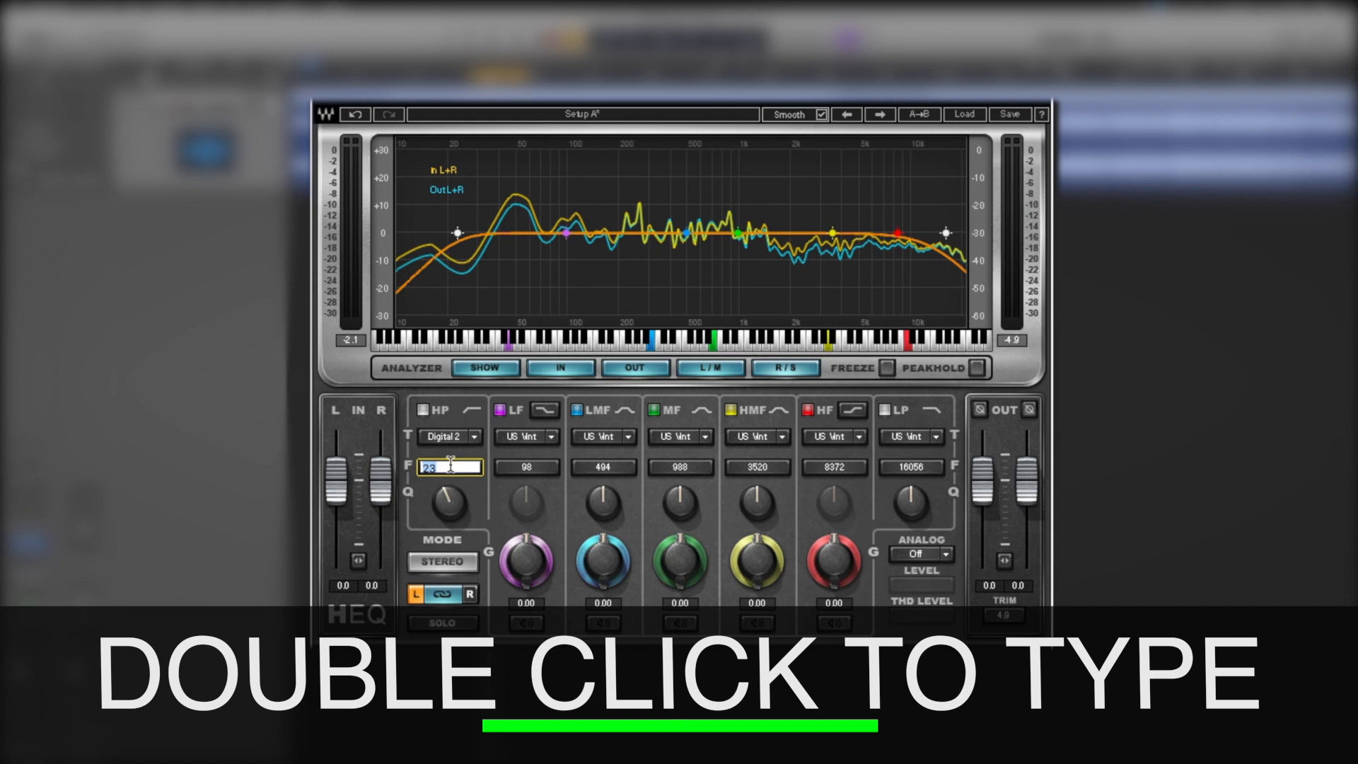
{"action": "type", "text": "50"}
{"action": "key", "text": "Return"}
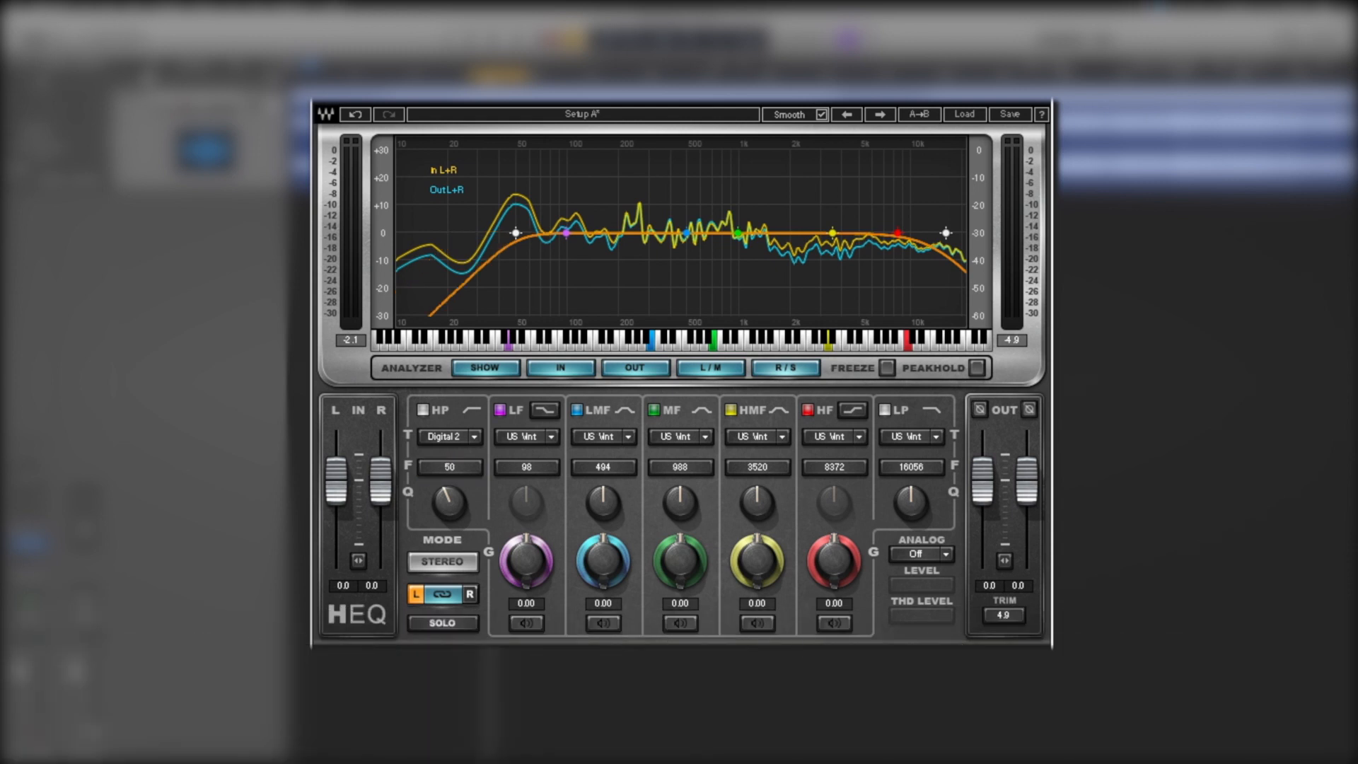
Raise the high-pass filter's Q to maximum and lower its frequency to 40 Hz.
{"action": "mouse_move", "coordinate": [453, 514]}
{"action": "left_mouse_down"}
{"action": "mouse_move", "coordinate": [452, 480]}
{"action": "mouse_move", "coordinate": [453, 521]}
{"action": "mouse_move", "coordinate": [456, 508]}
{"action": "left_mouse_up"}
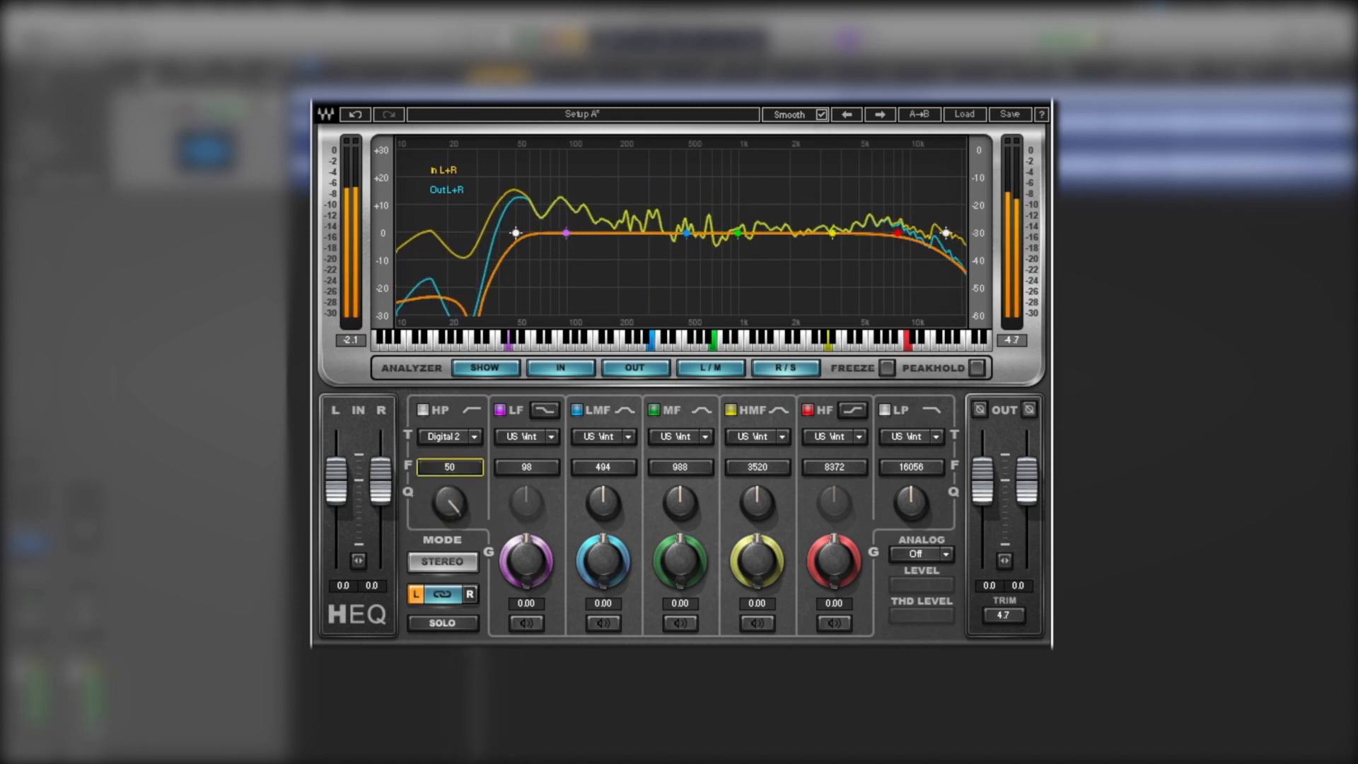
{"action": "mouse_move", "coordinate": [458, 472]}
{"action": "left_mouse_down"}
{"action": "mouse_move", "coordinate": [459, 343]}
{"action": "mouse_move", "coordinate": [458, 477]}
{"action": "left_mouse_up"}
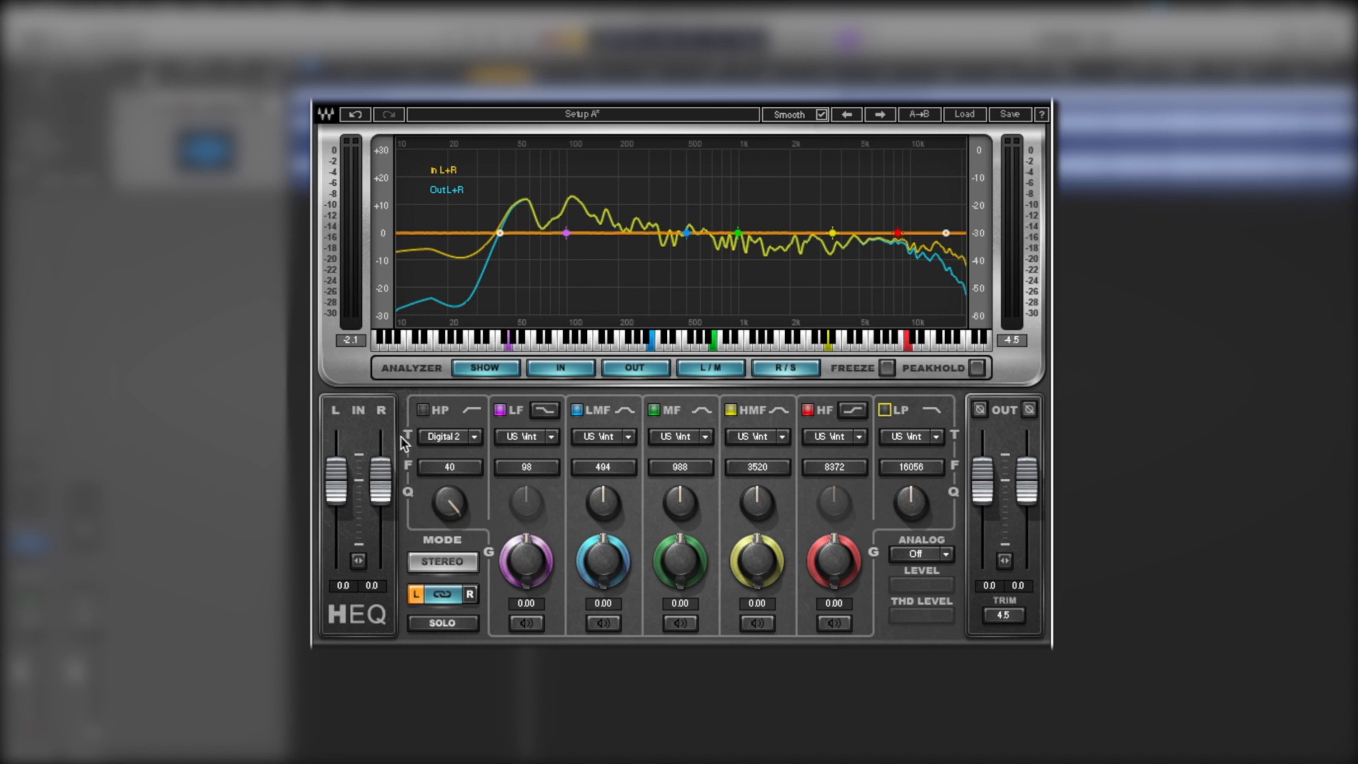
Toggle the LF band between shelf and bell shapes, ending on bell.
{"action": "left_click", "coordinate": [547, 415]}
{"action": "left_click", "coordinate": [550, 413]}
{"action": "left_click", "coordinate": [543, 411]}
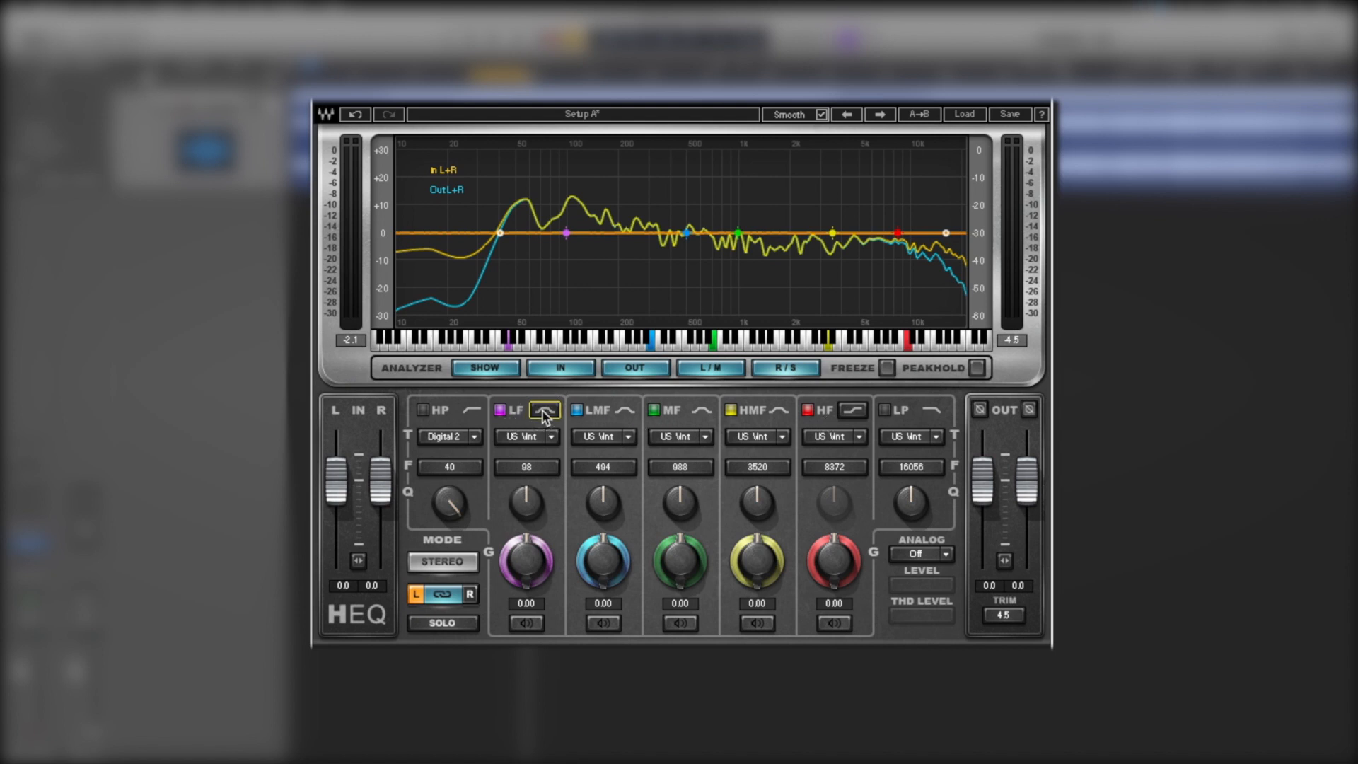
{"action": "left_click", "coordinate": [543, 411]}
{"action": "left_click", "coordinate": [543, 411]}
{"action": "left_click", "coordinate": [544, 411]}
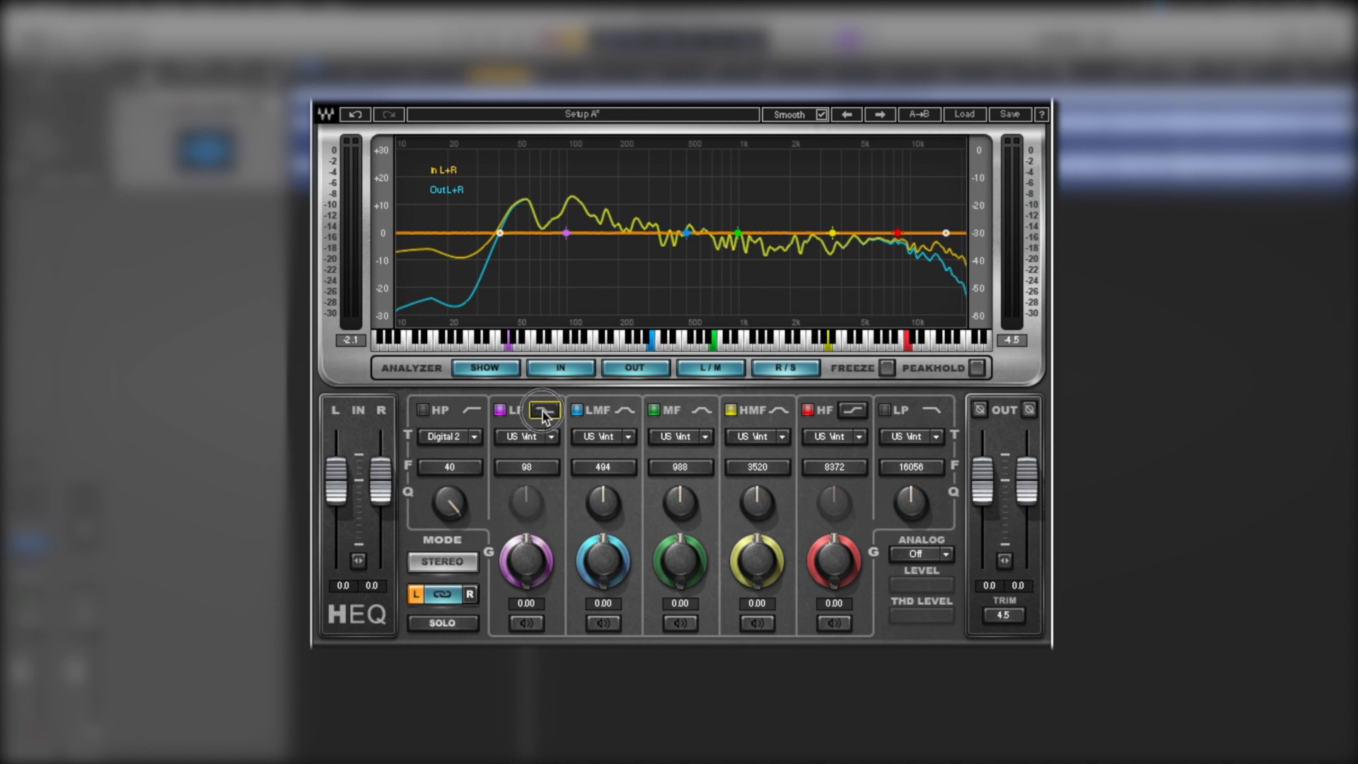
{"action": "left_click", "coordinate": [543, 411]}
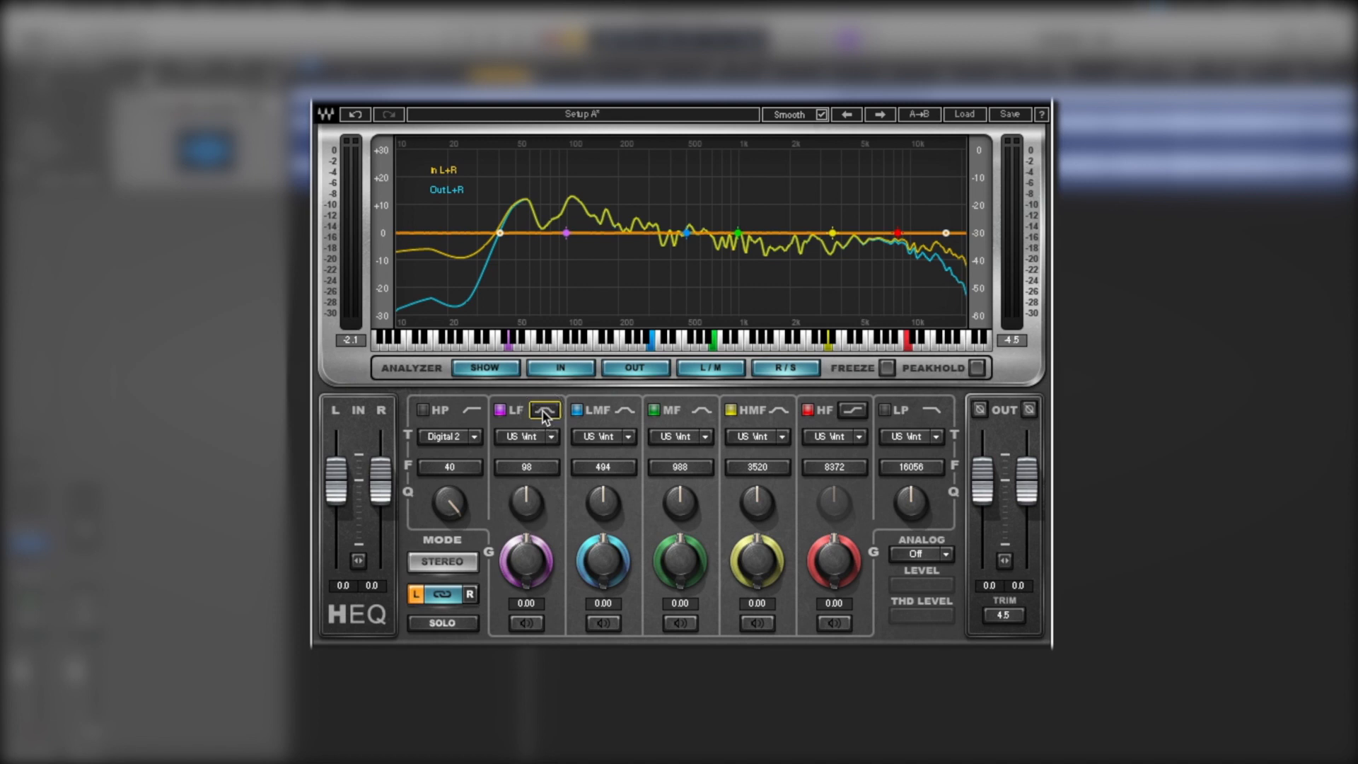
Boost the LF band's gain to 18 dB and vary the Q of its bell curve.
{"action": "left_click", "coordinate": [524, 511]}
{"action": "left_click_drag", "start_coordinate": [525, 511], "coordinate": [524, 539]}
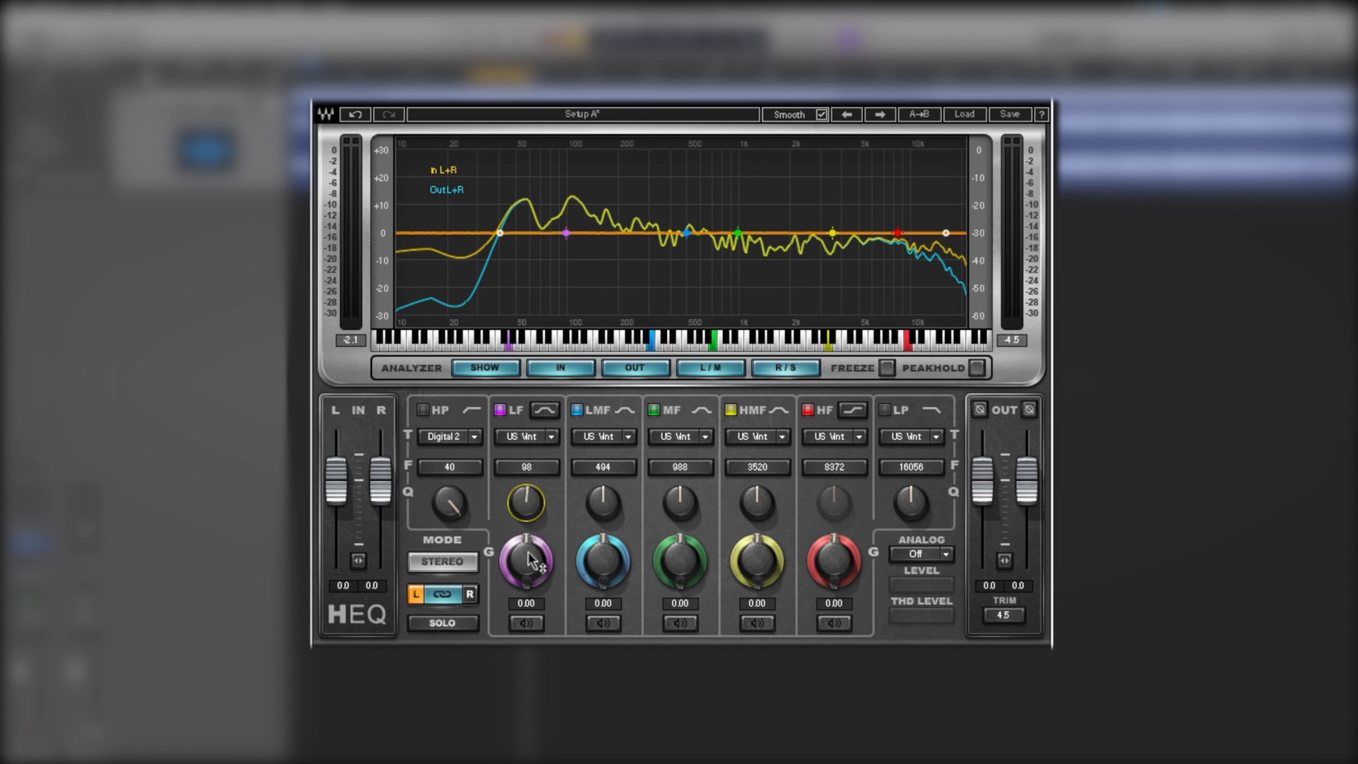
{"action": "left_click_drag", "start_coordinate": [530, 563], "coordinate": [527, 478]}
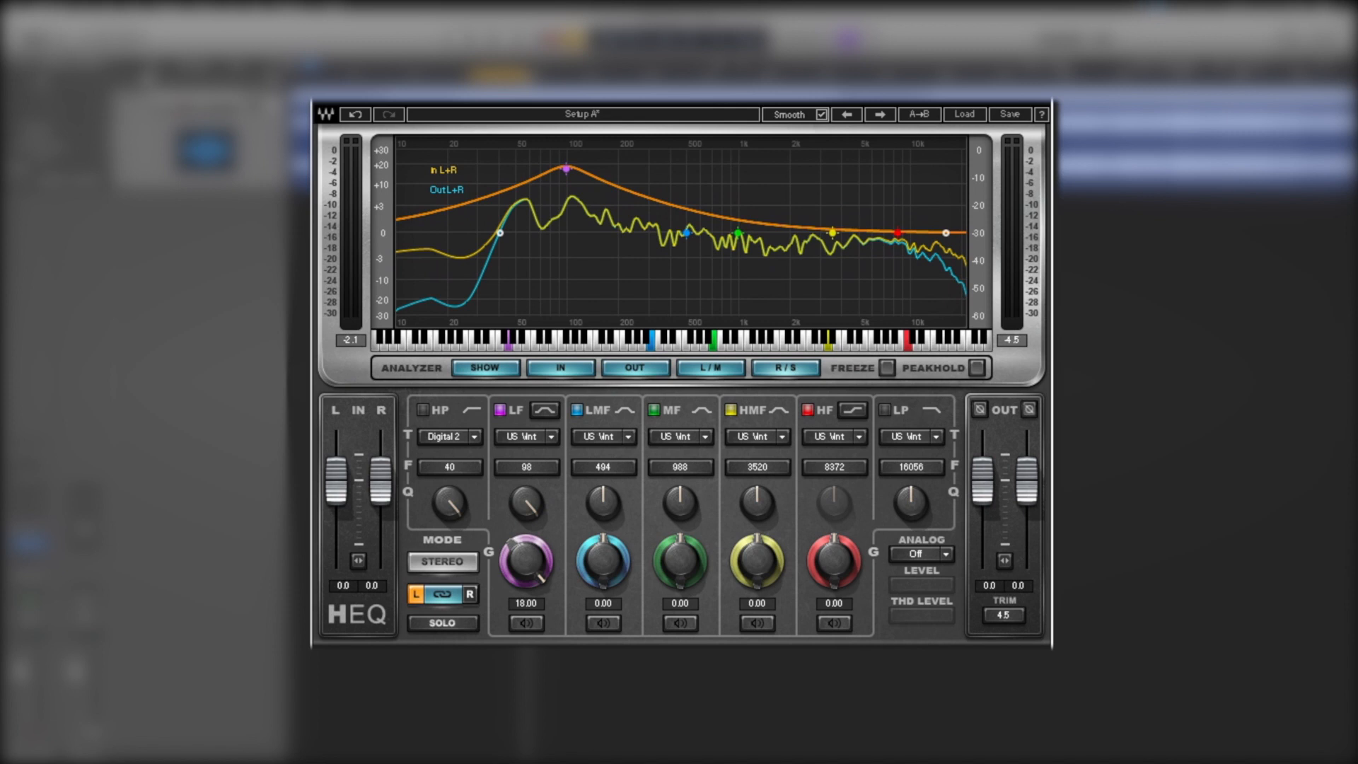
{"action": "mouse_move", "coordinate": [527, 503]}
{"action": "left_mouse_down"}
{"action": "mouse_move", "coordinate": [527, 490]}
{"action": "mouse_move", "coordinate": [527, 543]}
{"action": "mouse_move", "coordinate": [527, 477]}
{"action": "mouse_move", "coordinate": [526, 547]}
{"action": "mouse_move", "coordinate": [527, 486]}
{"action": "left_mouse_up"}
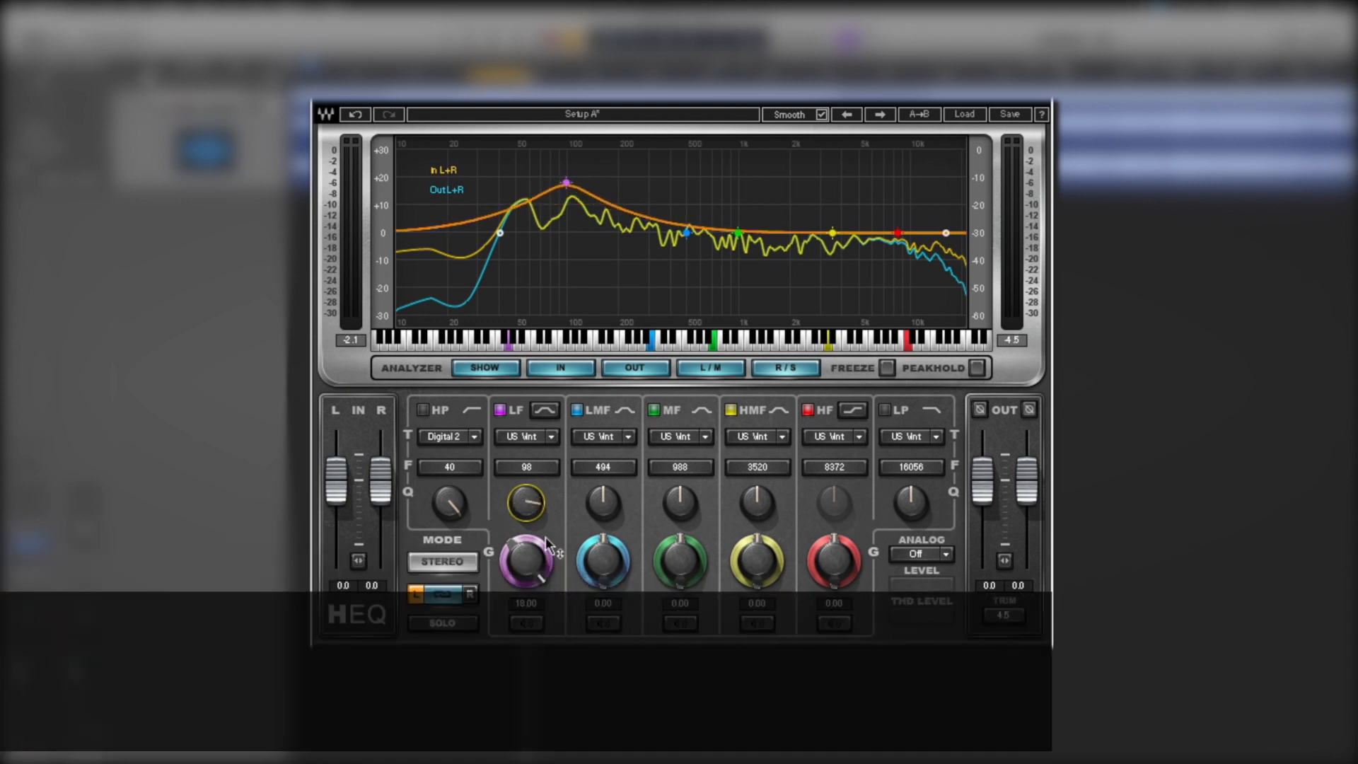
Switch the LF band to UK Vintage 1 and lower its Q for a very wide bell.
{"action": "left_click", "coordinate": [537, 436]}
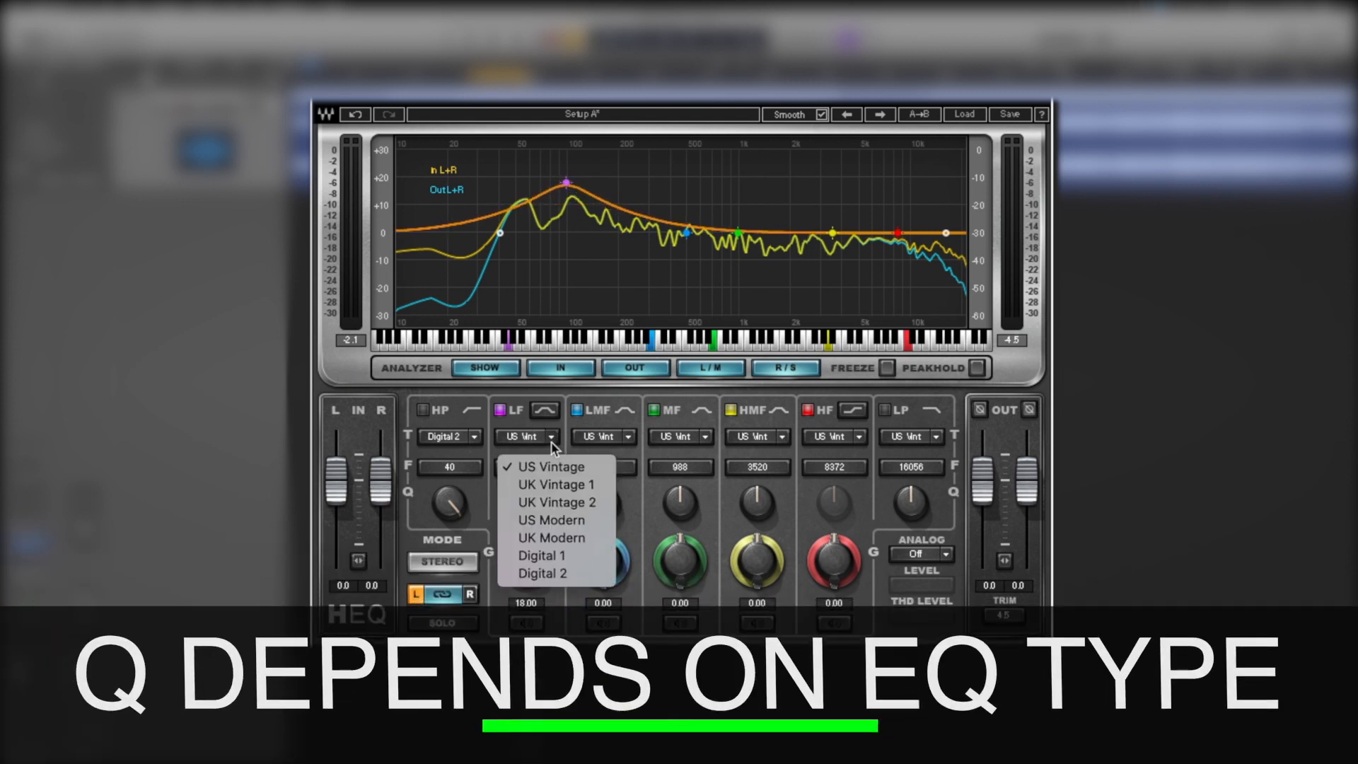
{"action": "left_click", "coordinate": [579, 485]}
{"action": "mouse_move", "coordinate": [530, 503]}
{"action": "left_mouse_down"}
{"action": "mouse_move", "coordinate": [530, 475]}
{"action": "mouse_move", "coordinate": [530, 524]}
{"action": "left_mouse_up"}
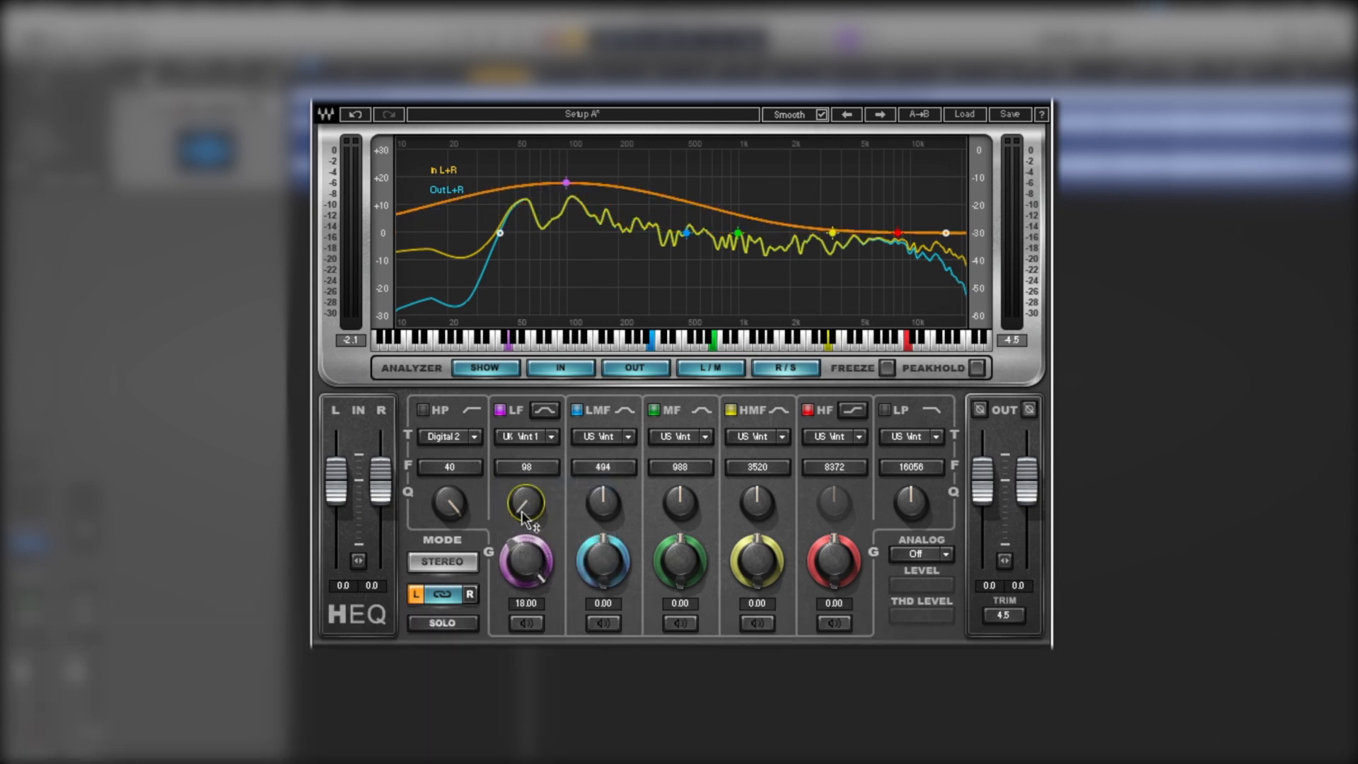
Shape a narrow LF cut using Digital 2, with Q 100, gain -17.95 dB and frequency 111 Hz.
{"action": "mouse_move", "coordinate": [527, 515]}
{"action": "left_mouse_down"}
{"action": "mouse_move", "coordinate": [527, 492]}
{"action": "mouse_move", "coordinate": [527, 523]}
{"action": "mouse_move", "coordinate": [527, 503]}
{"action": "left_mouse_up"}
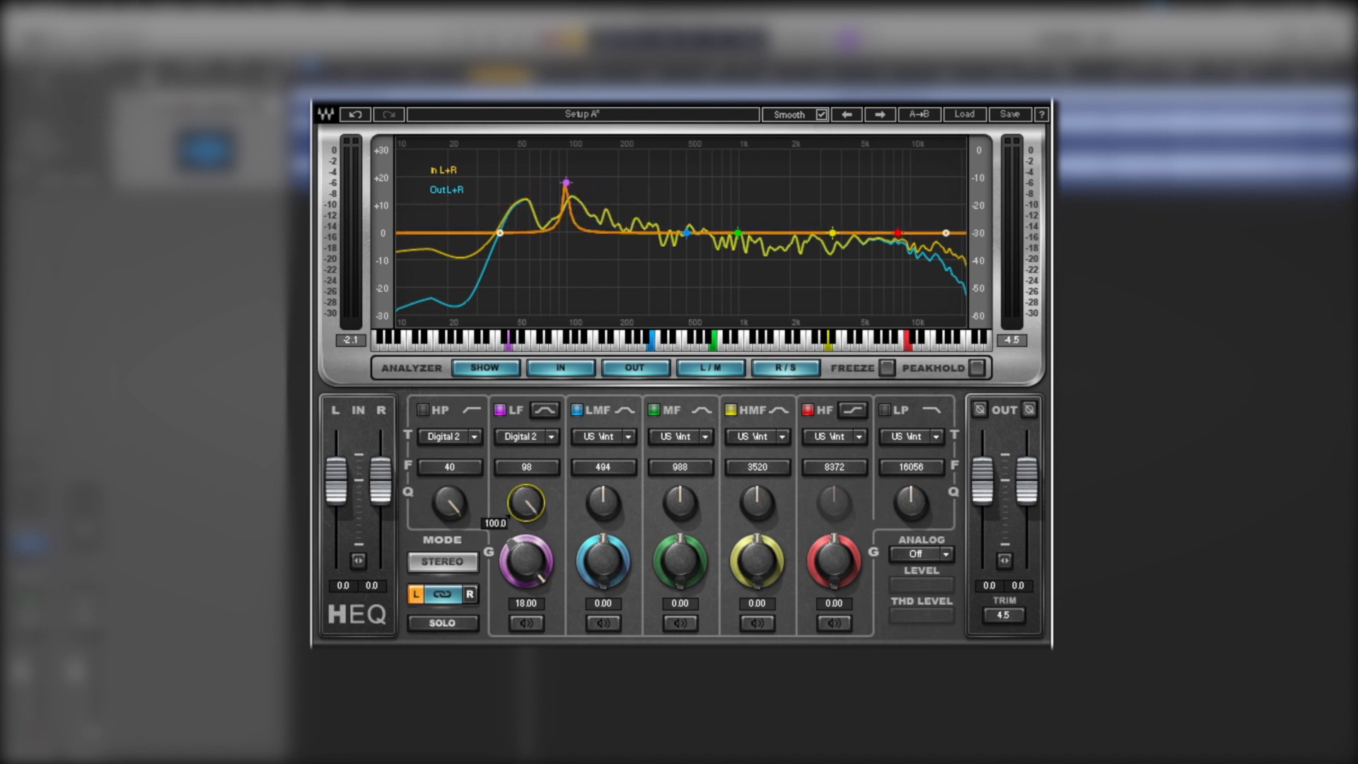
{"action": "left_click_drag", "start_coordinate": [526, 561], "coordinate": [526, 607]}
{"action": "left_click_drag", "start_coordinate": [506, 474], "coordinate": [507, 461]}
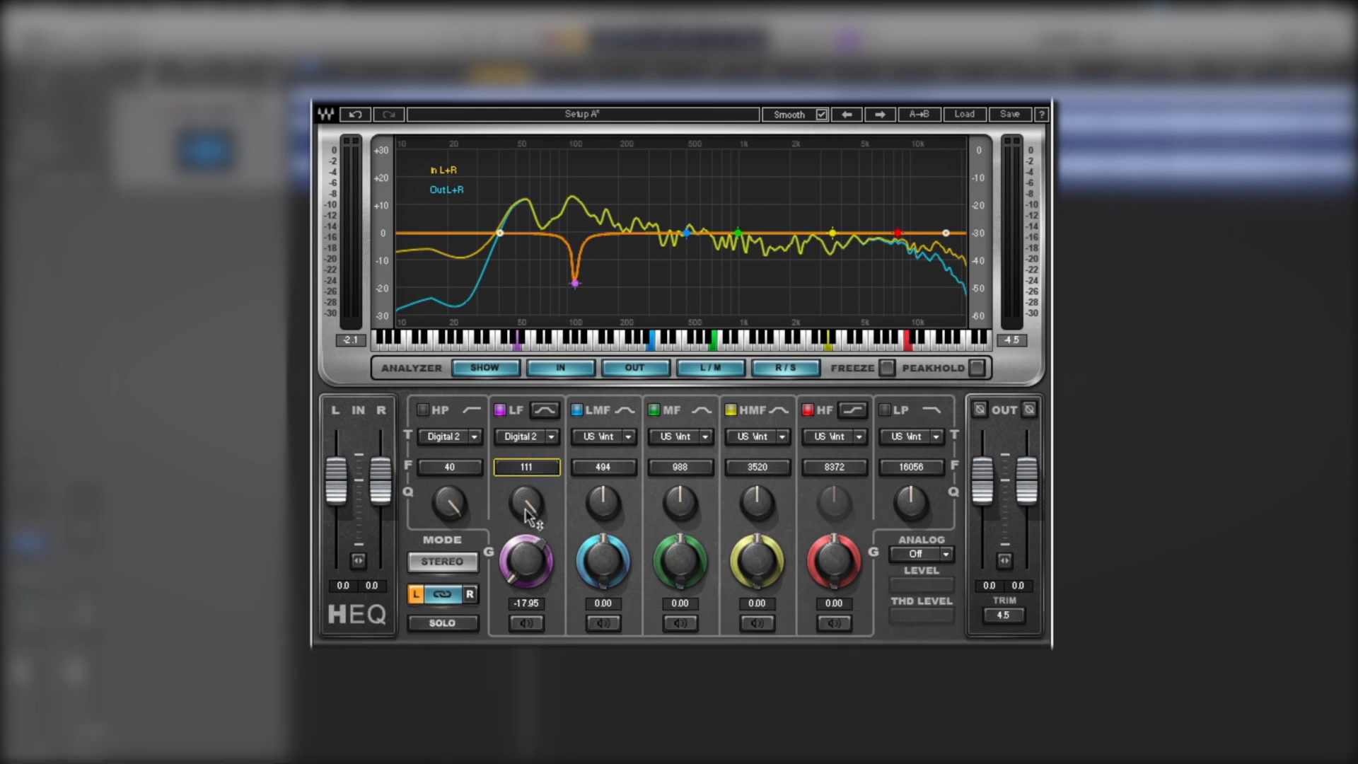
Reset the LF band's Q, filter type, frequency and gain to their defaults.
{"action": "mouse_move", "coordinate": [529, 518]}
{"action": "double_click", "coordinate": [535, 503]}
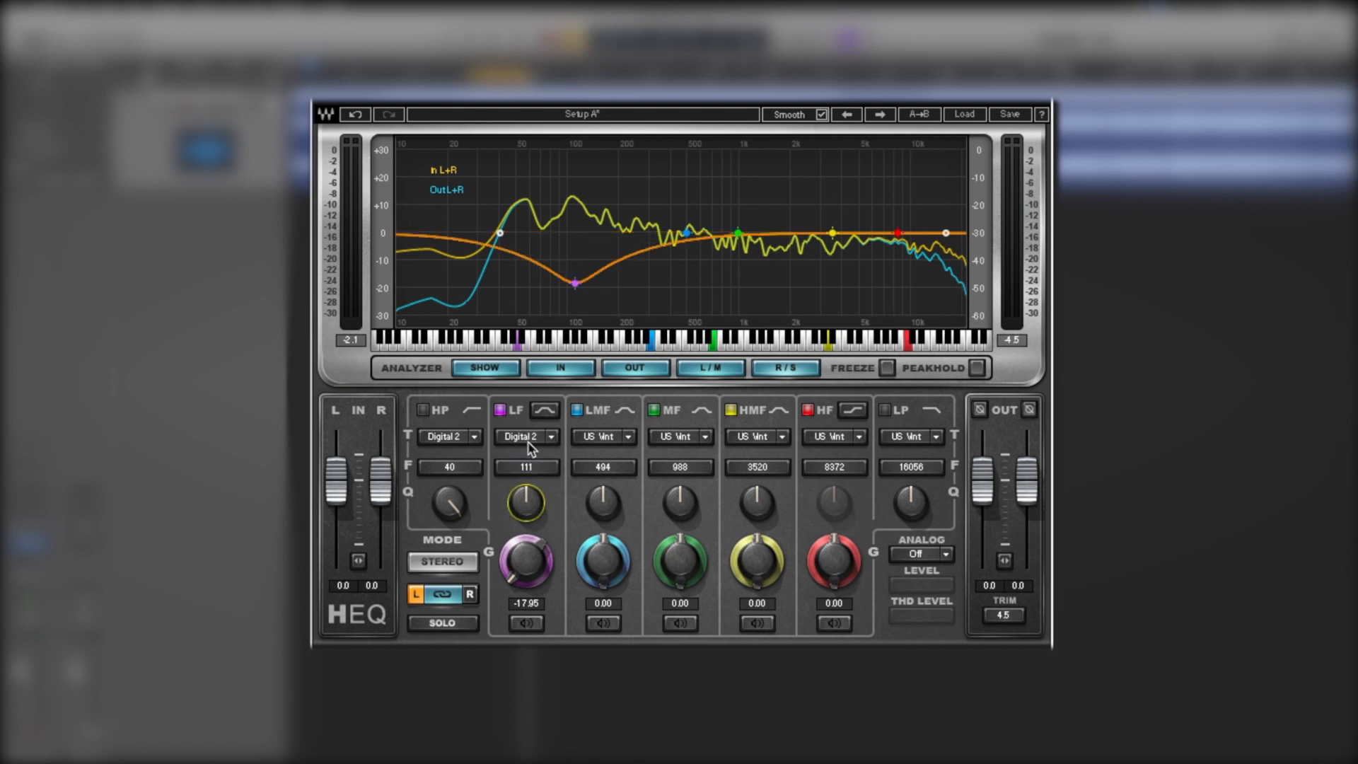
{"action": "left_click", "coordinate": [529, 440]}
{"action": "left_click", "coordinate": [531, 472], "text": "alt"}
{"action": "left_click", "coordinate": [529, 556], "text": "alt"}
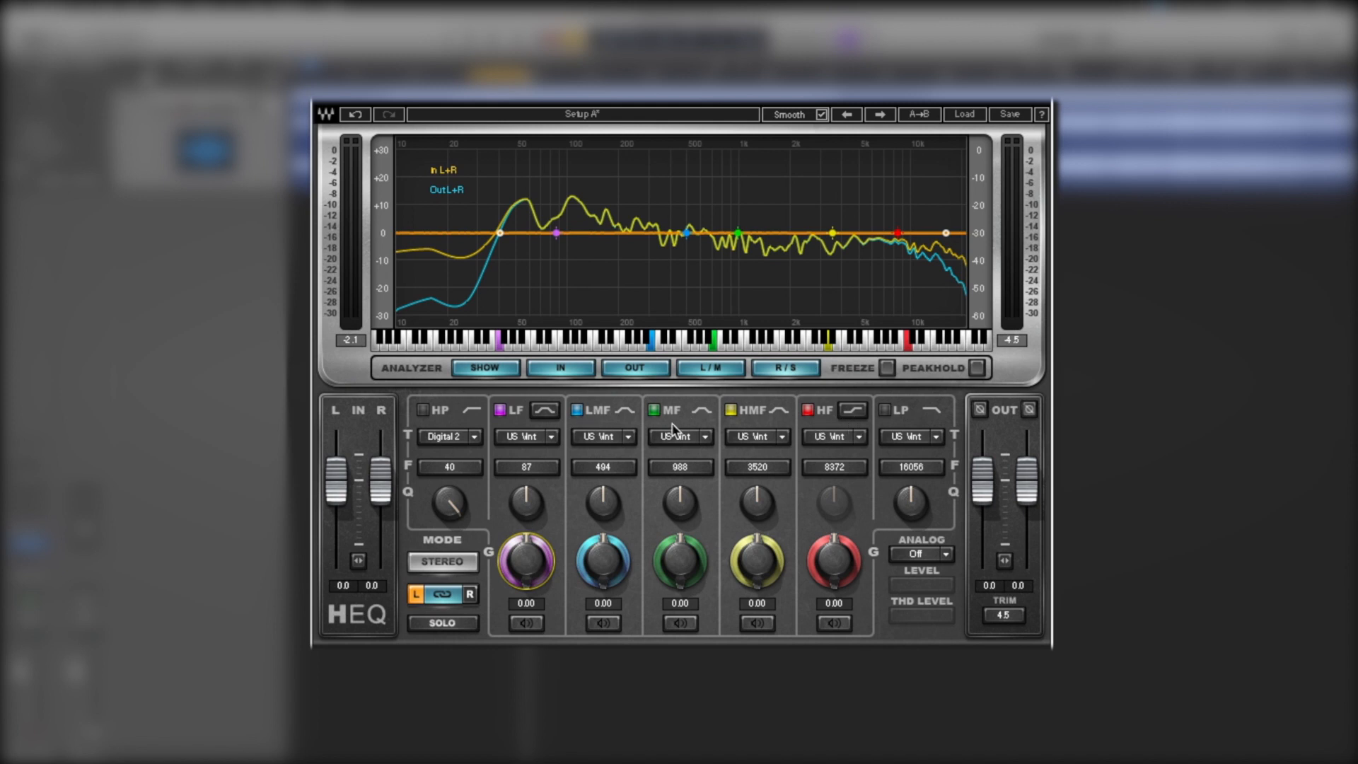
View the filter types available for the LMF band and switch the LF band back to shelf shape.
{"action": "left_click", "coordinate": [626, 437]}
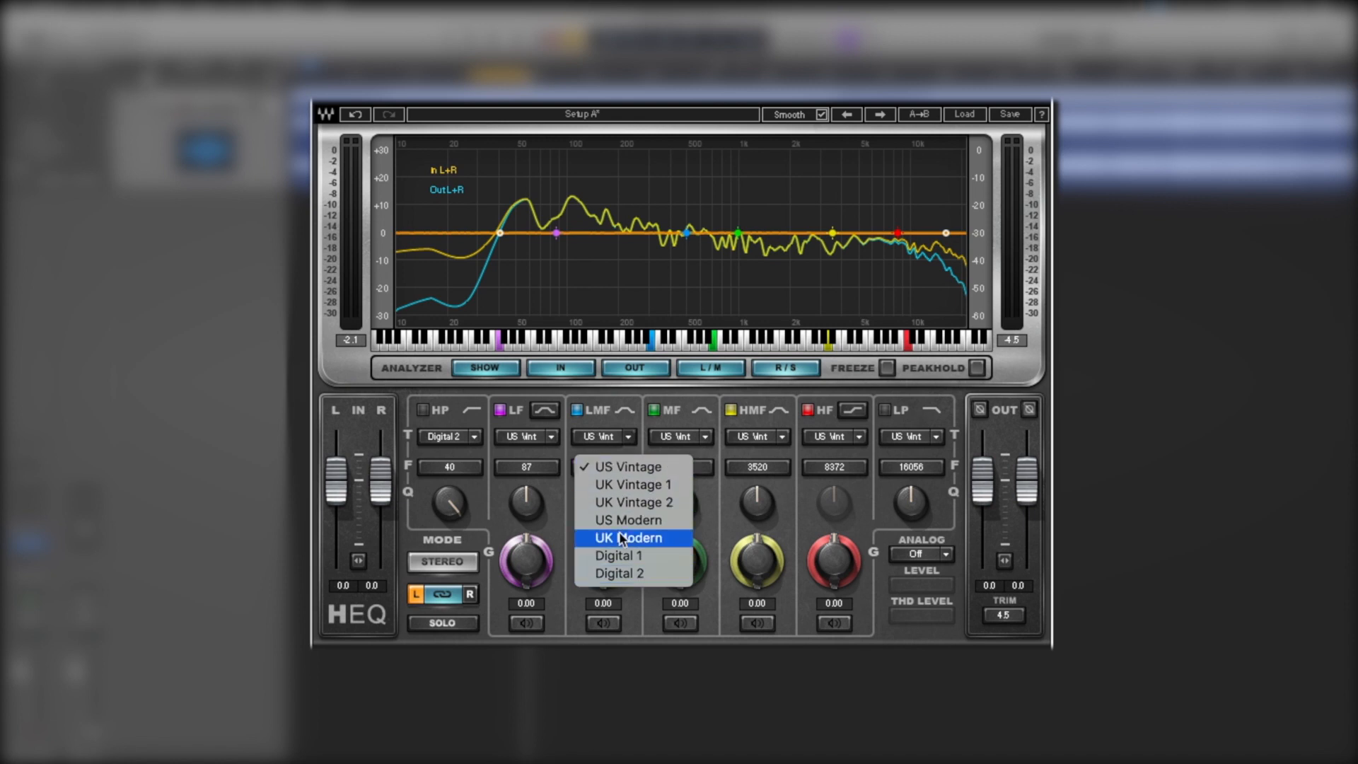
{"action": "left_click", "coordinate": [607, 413]}
{"action": "left_click", "coordinate": [546, 413]}
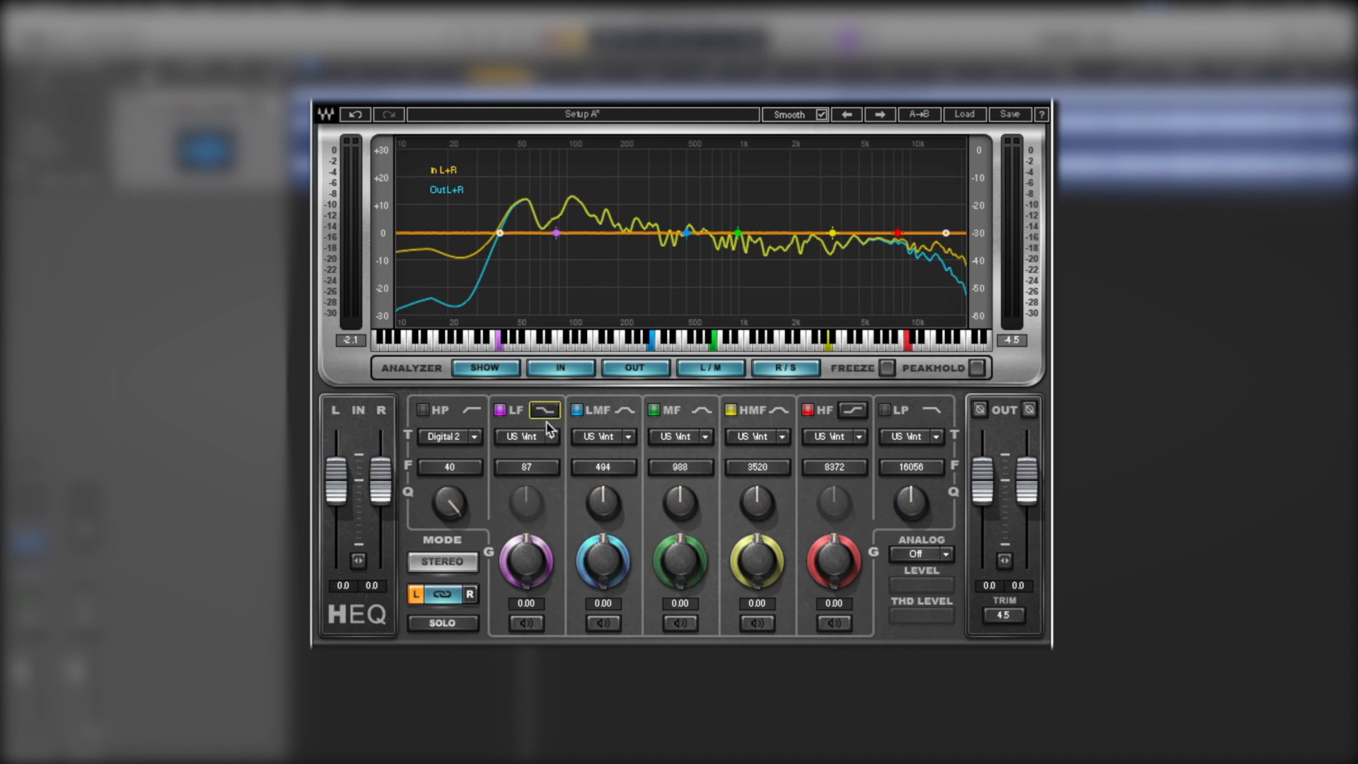
Try UK Vintage 2 and UK Modern on the LF shelf with 9 dB gain, and return it to US Vintage at 0 dB.
{"action": "left_click", "coordinate": [544, 439]}
{"action": "left_click", "coordinate": [553, 439]}
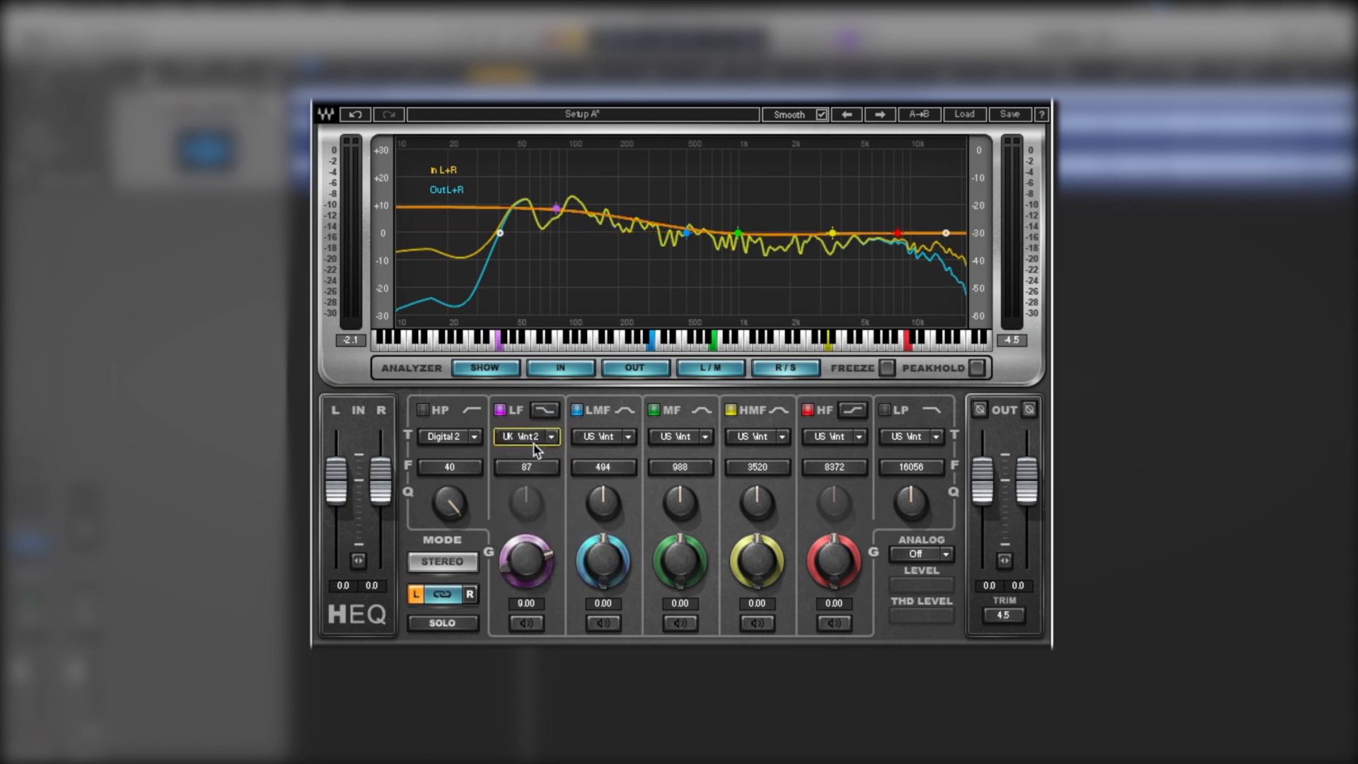
{"action": "left_click", "coordinate": [536, 445]}
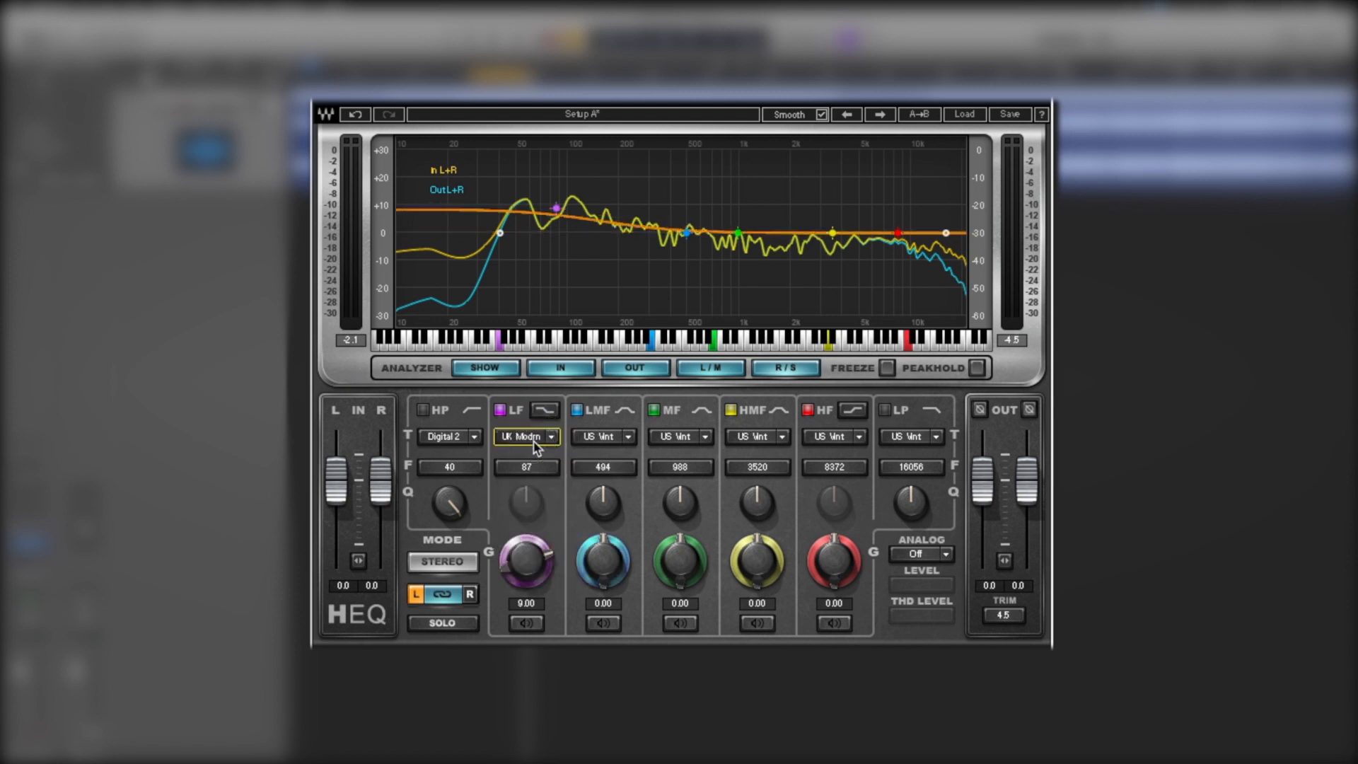
{"action": "mouse_move", "coordinate": [526, 522]}
{"action": "left_mouse_down"}
{"action": "mouse_move", "coordinate": [526, 562]}
{"action": "mouse_move", "coordinate": [535, 544]}
{"action": "left_mouse_up"}
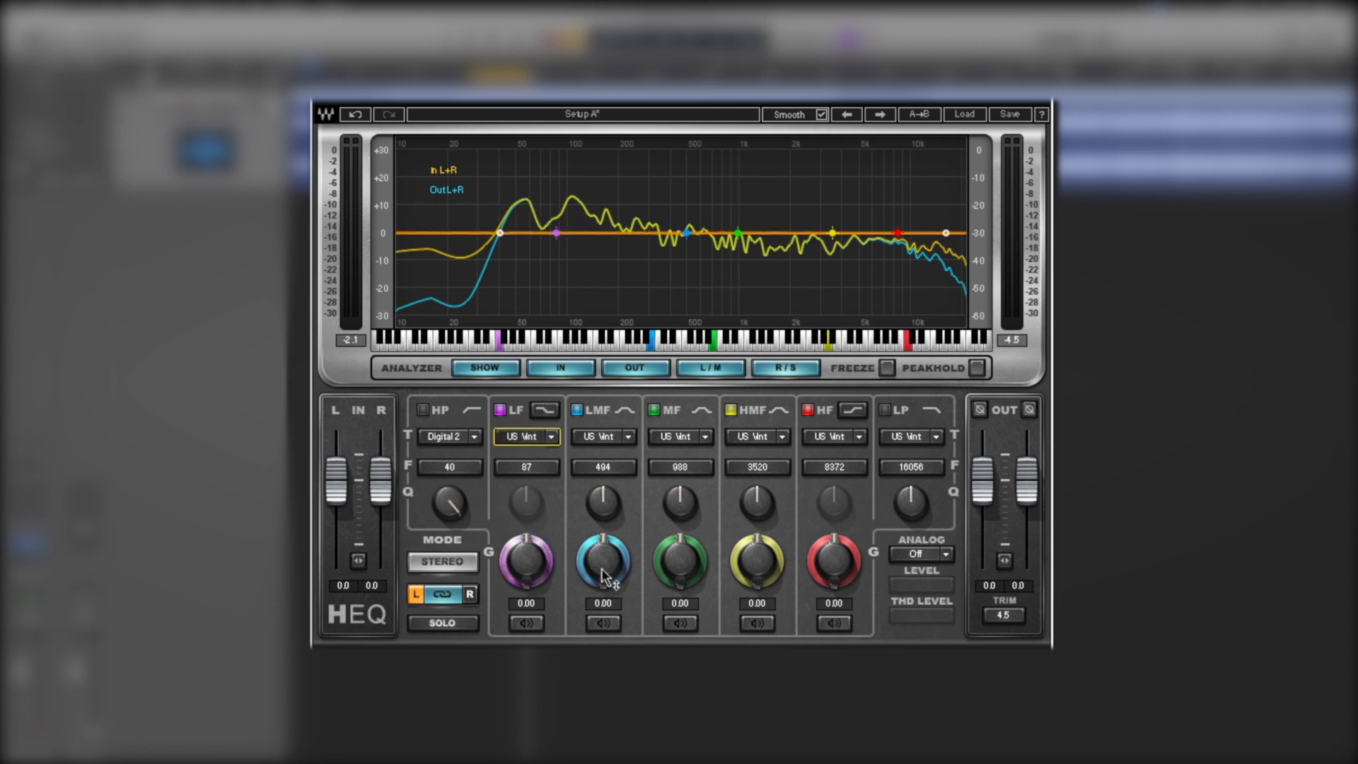
Boost the LMF band's gain to 9.20 dB and solo that band for listening.
{"action": "left_click_drag", "start_coordinate": [603, 570], "coordinate": [600, 593]}
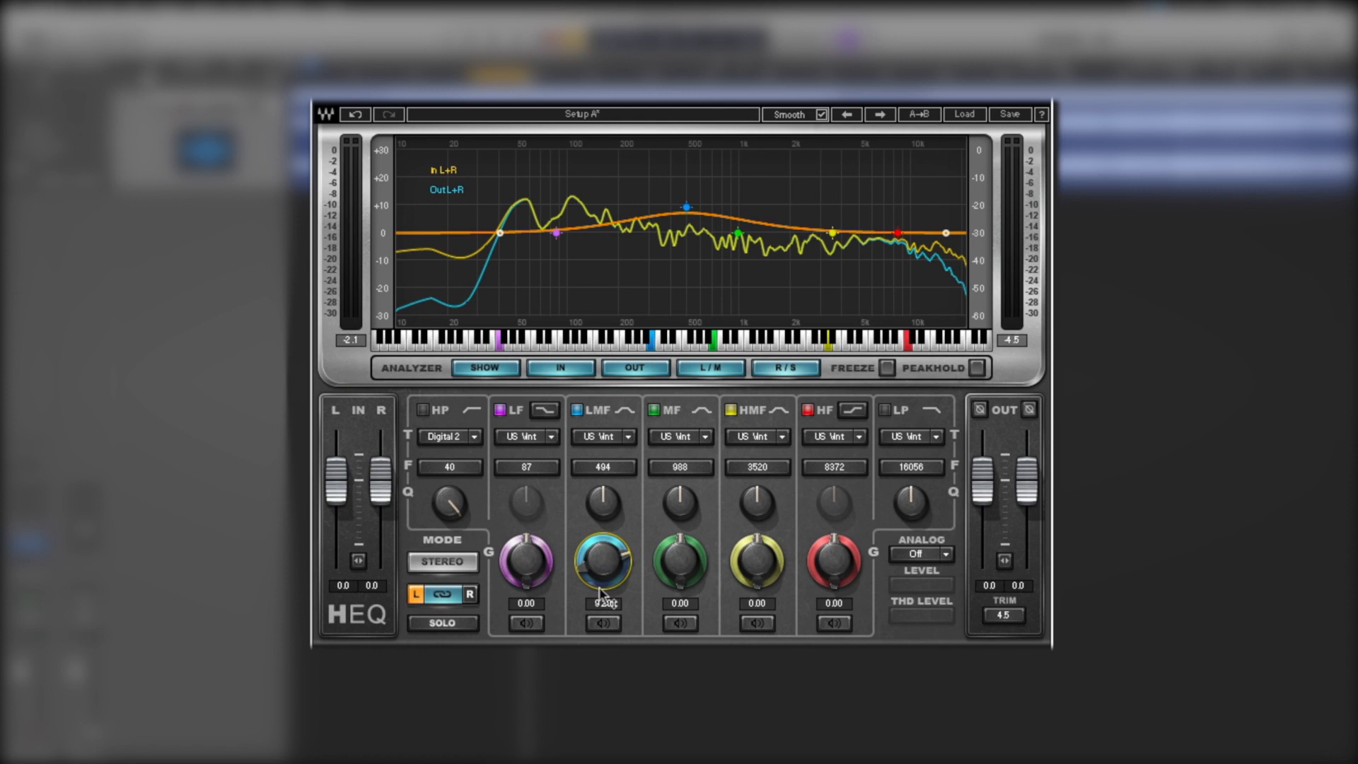
{"action": "left_click", "coordinate": [611, 625]}
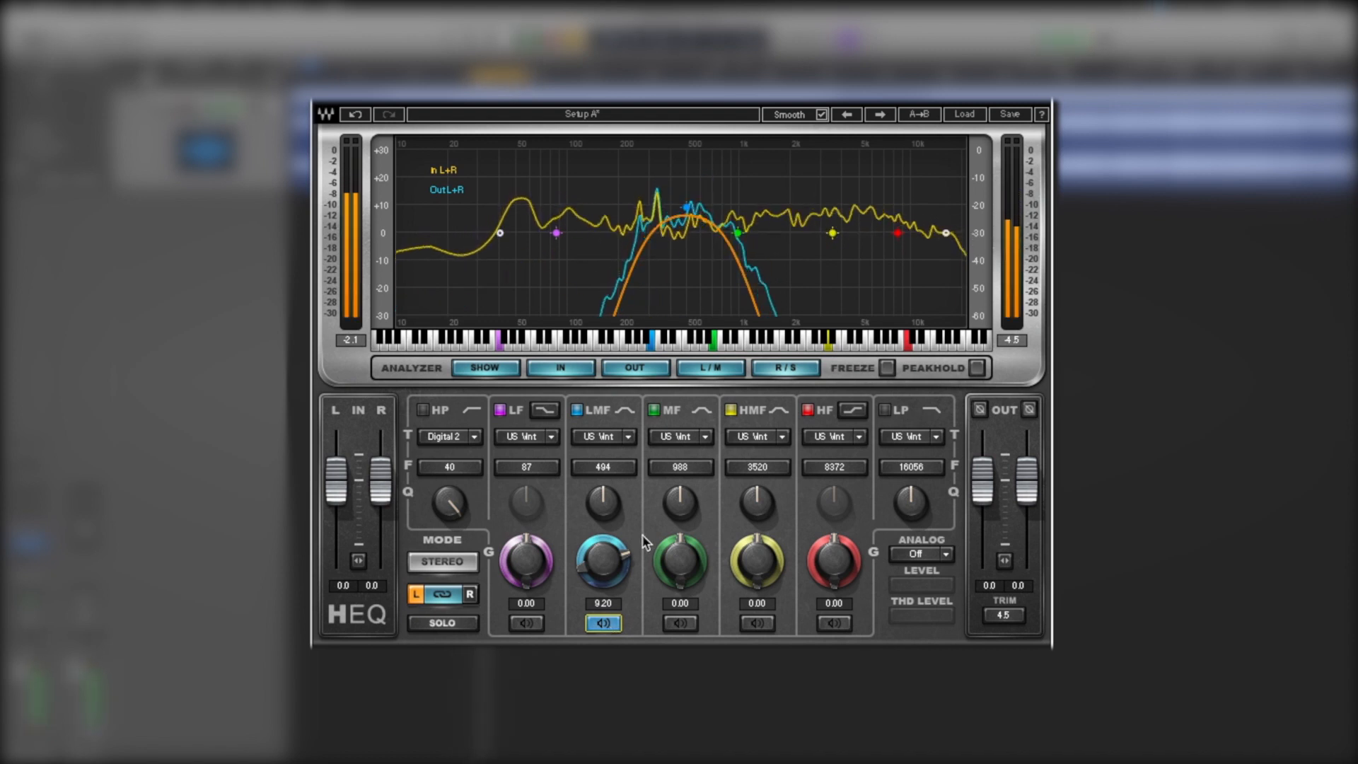
Cycle the soloed LMF band through UK Vintage 2, US Modern and UK Modern to Digital 2.
{"action": "left_click", "coordinate": [605, 441]}
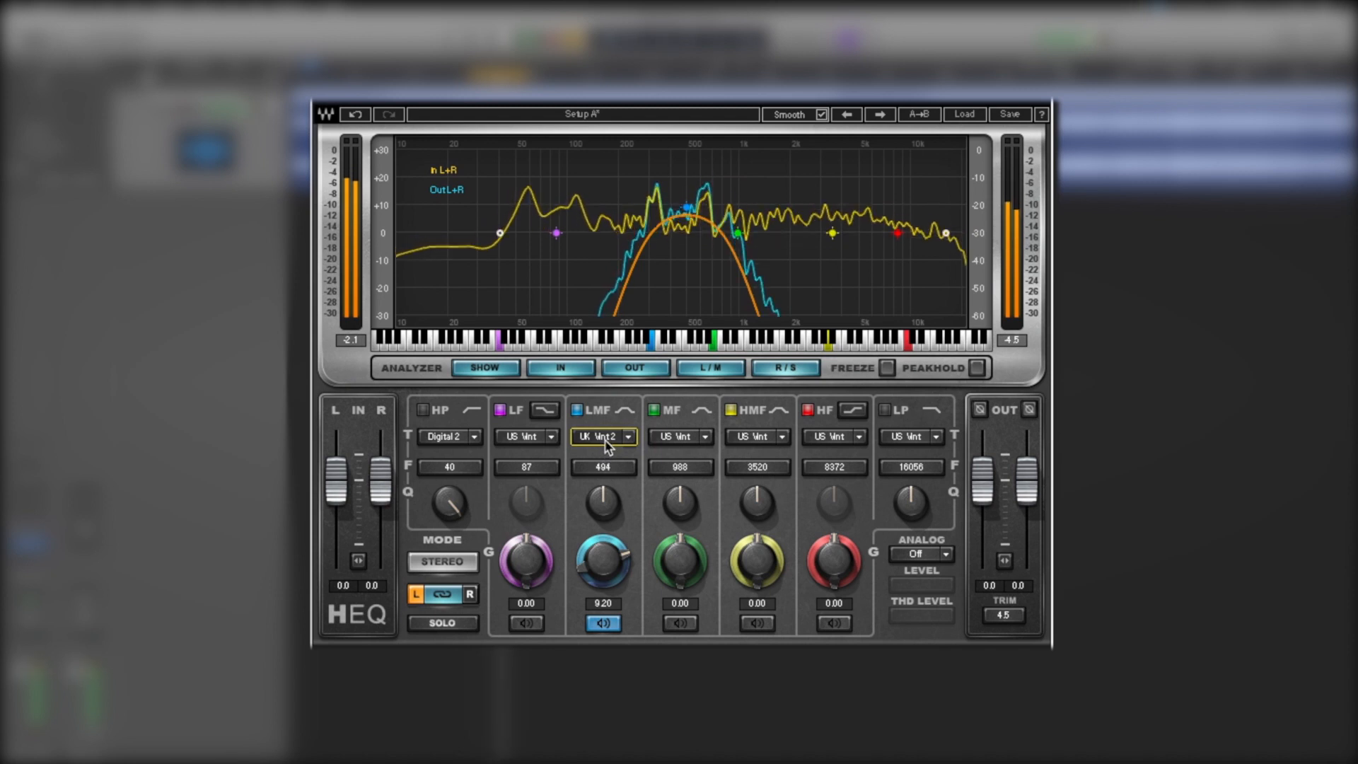
{"action": "left_click", "coordinate": [606, 441]}
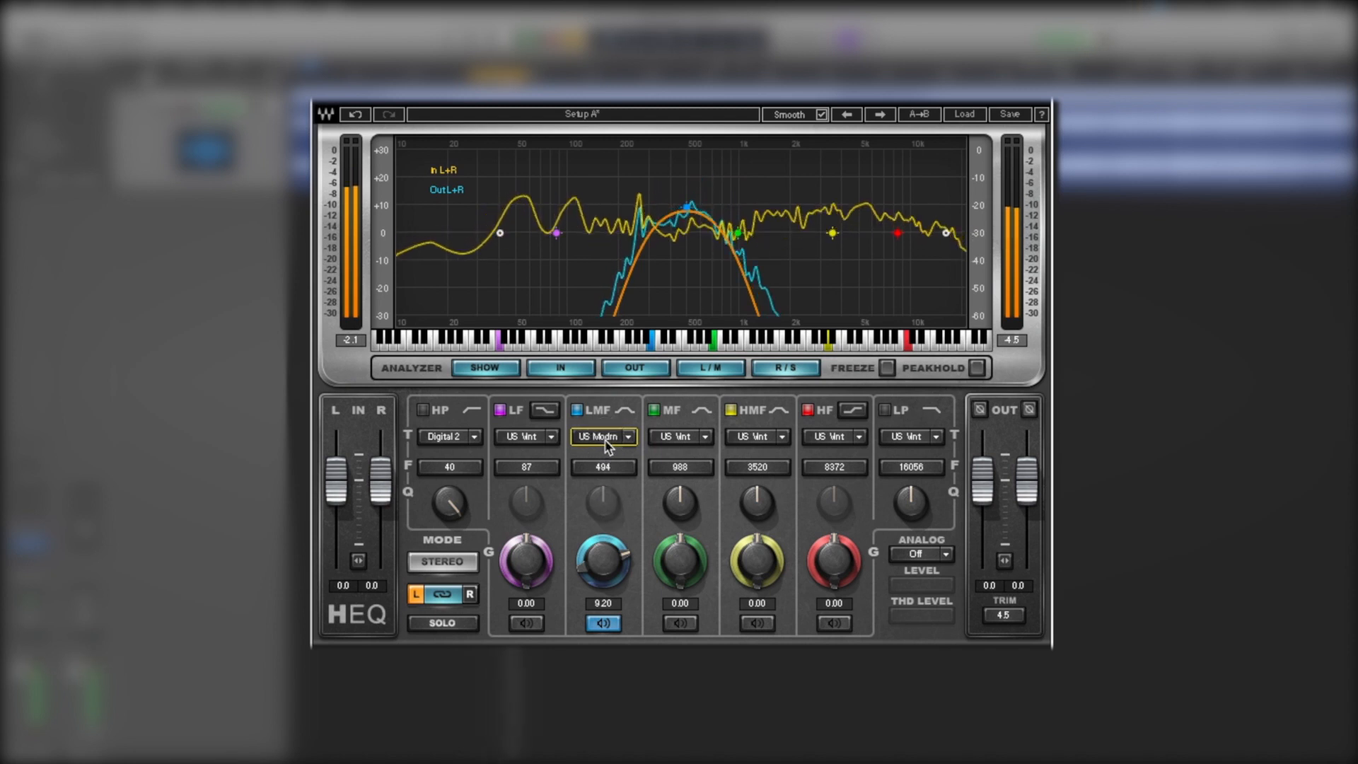
{"action": "left_click", "coordinate": [605, 442]}
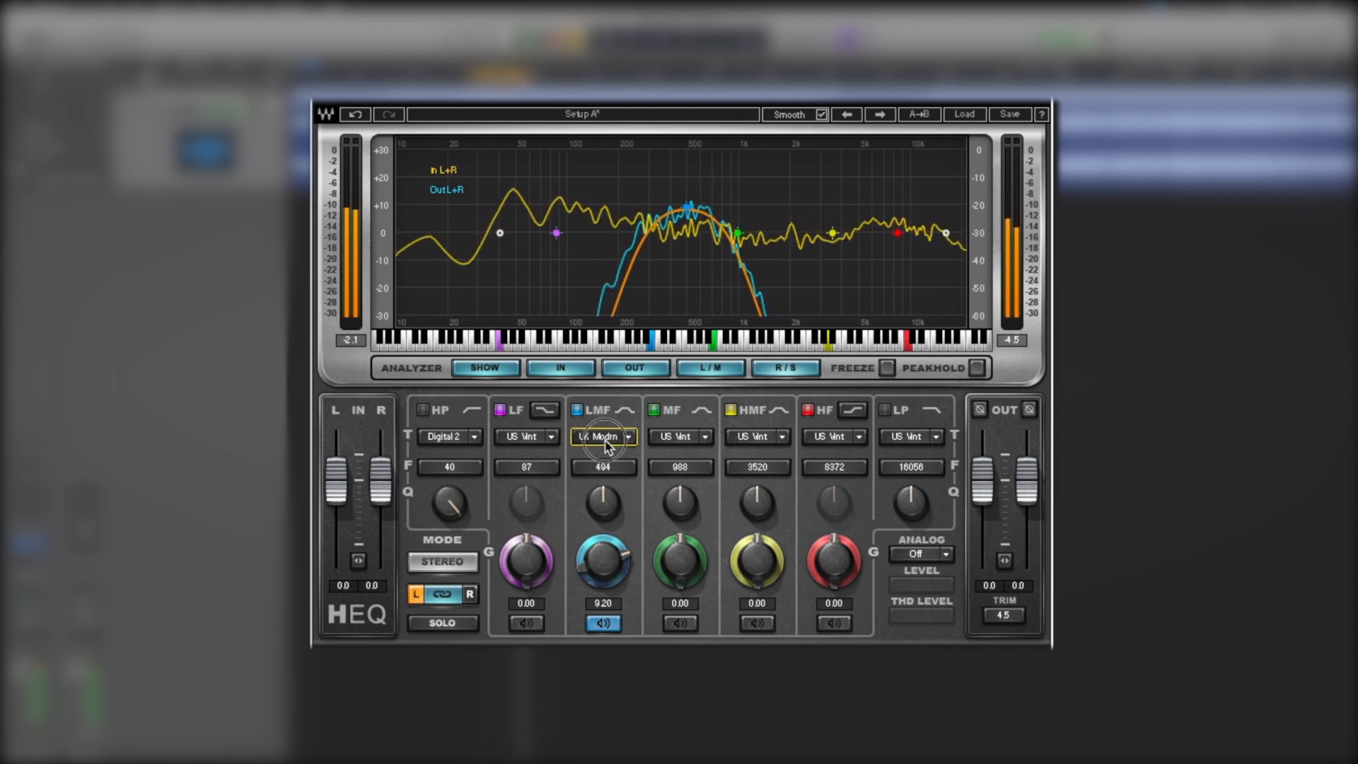
{"action": "left_click", "coordinate": [605, 441]}
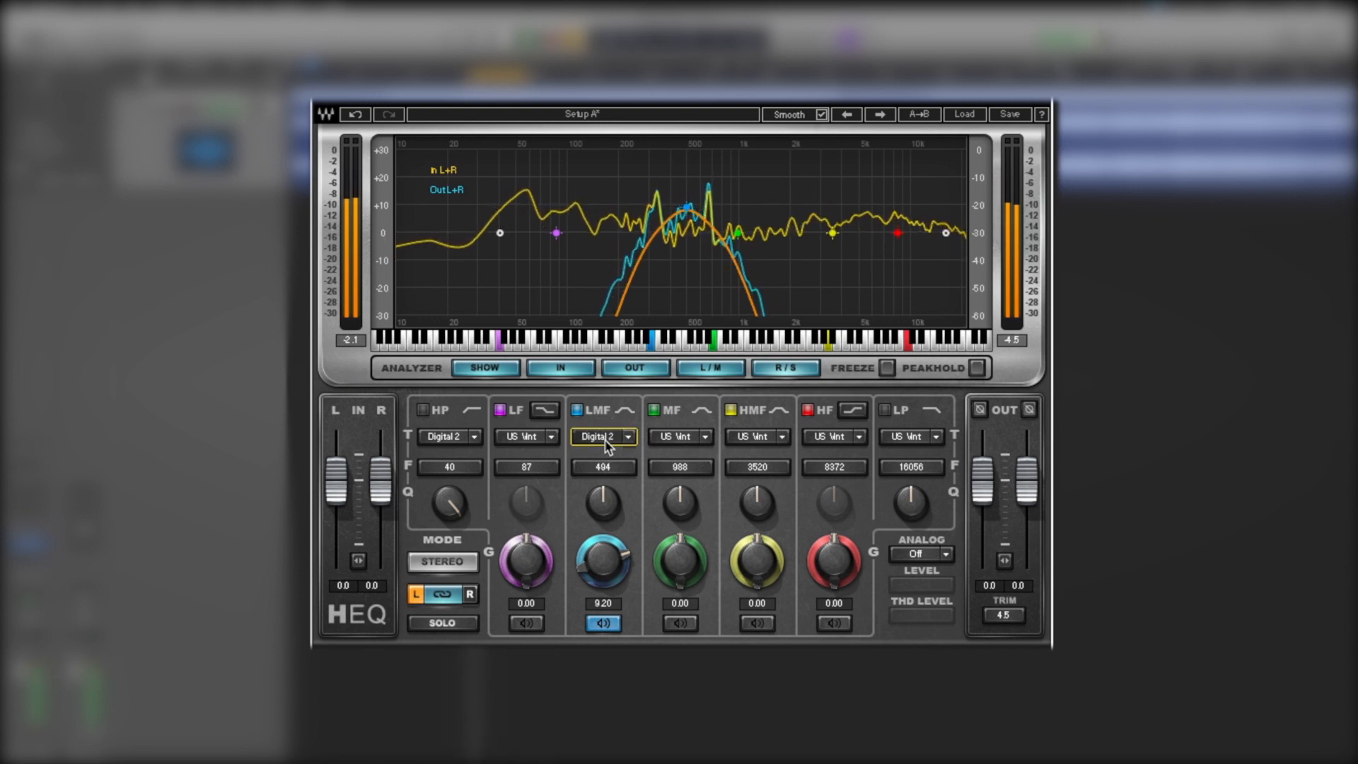
Lower the LMF band's Q to 16.2 and compare the filter types again, from US Vintage through Digital 2 and back to US Vintage.
{"action": "mouse_move", "coordinate": [601, 500]}
{"action": "left_mouse_down"}
{"action": "mouse_move", "coordinate": [602, 474]}
{"action": "mouse_move", "coordinate": [602, 495]}
{"action": "left_mouse_up"}
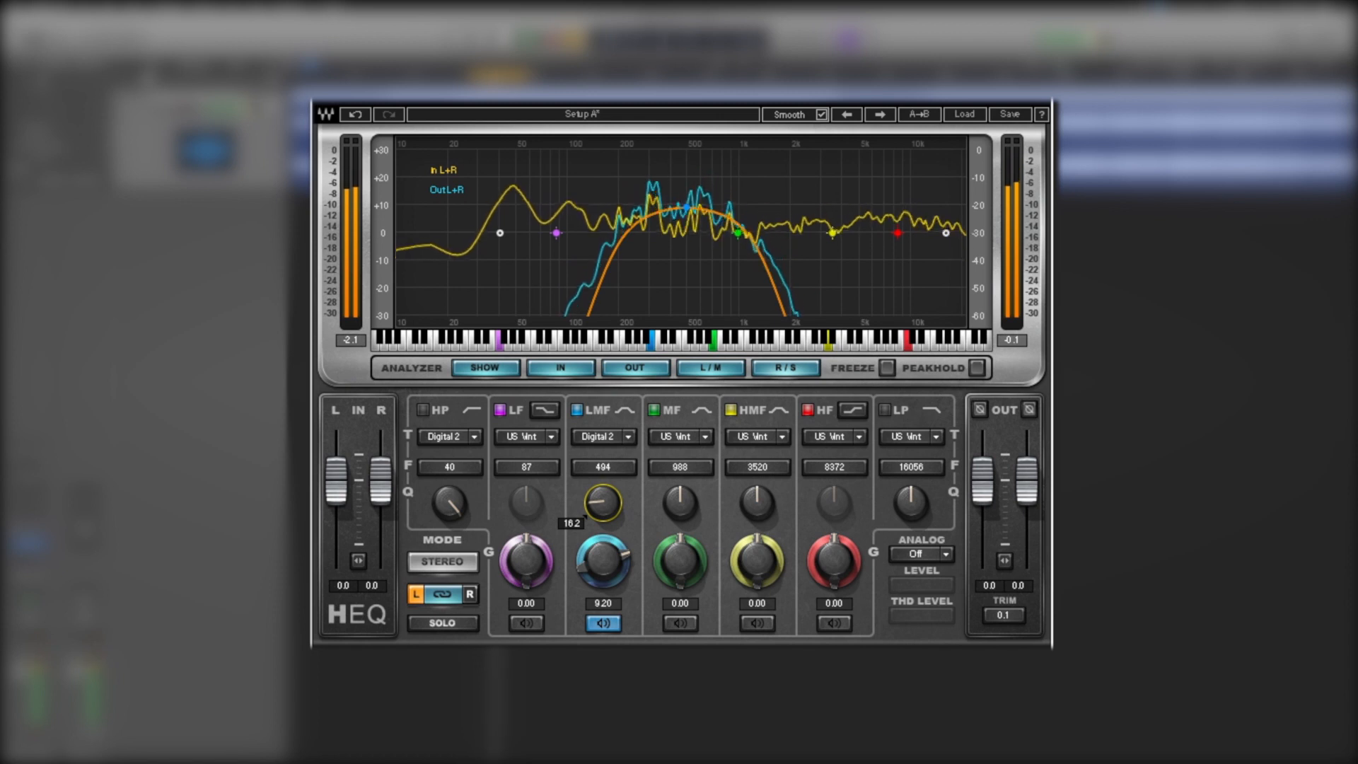
{"action": "left_click", "coordinate": [601, 437]}
{"action": "left_click", "coordinate": [604, 442]}
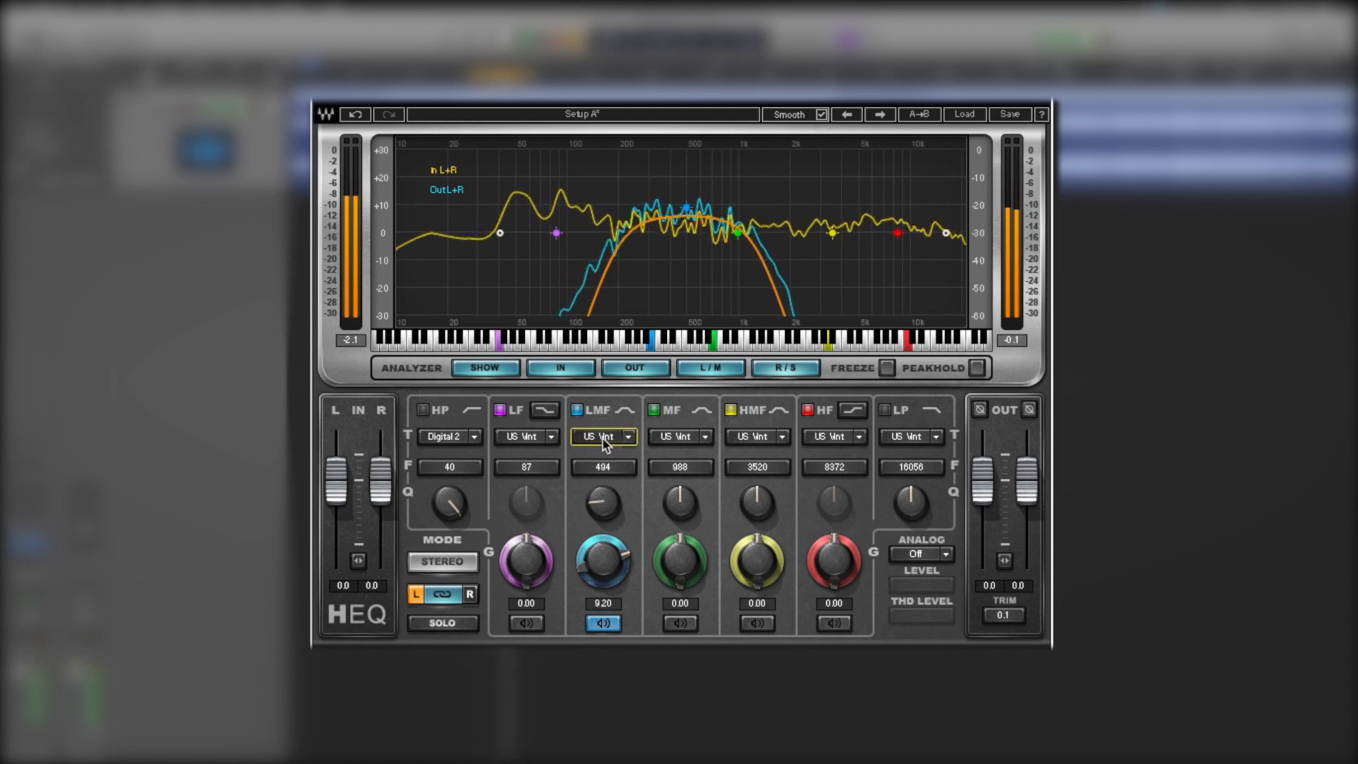
{"action": "left_click", "coordinate": [604, 442]}
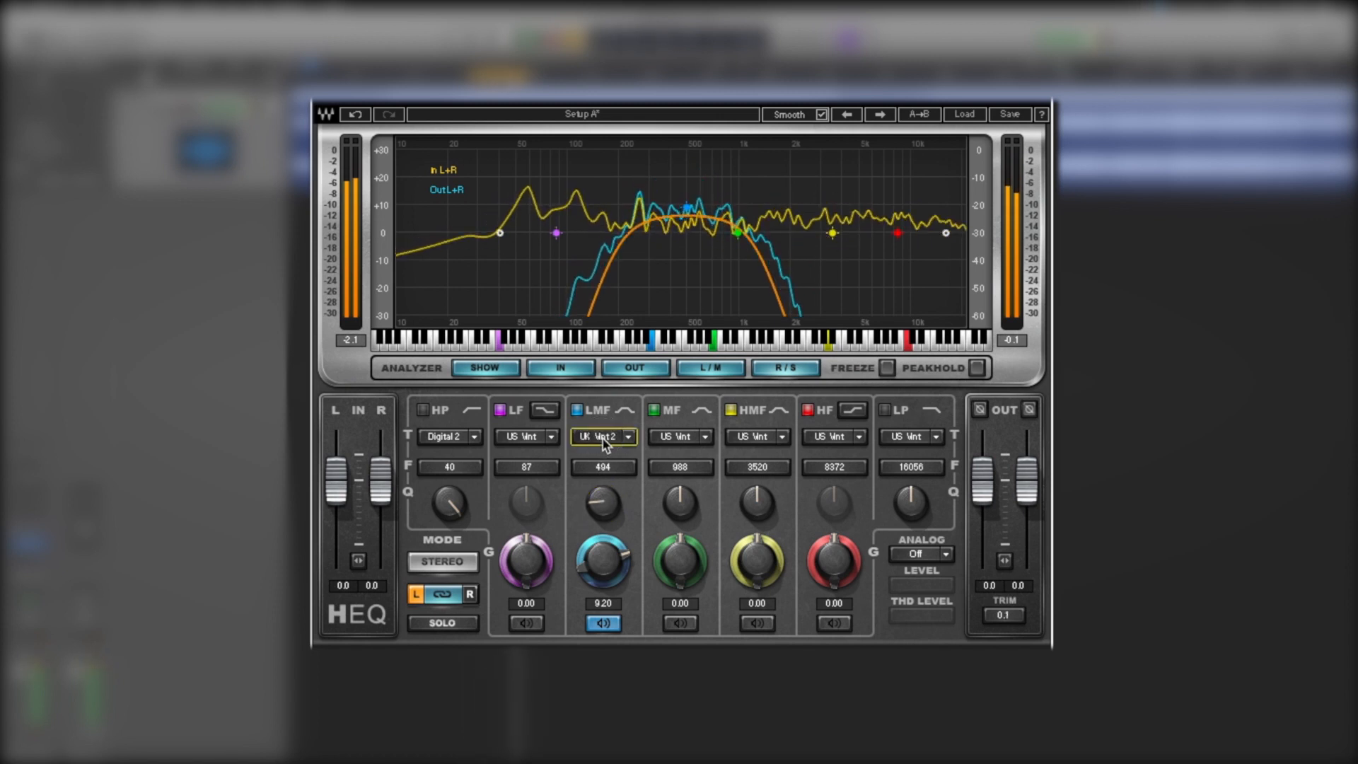
{"action": "left_click", "coordinate": [605, 442]}
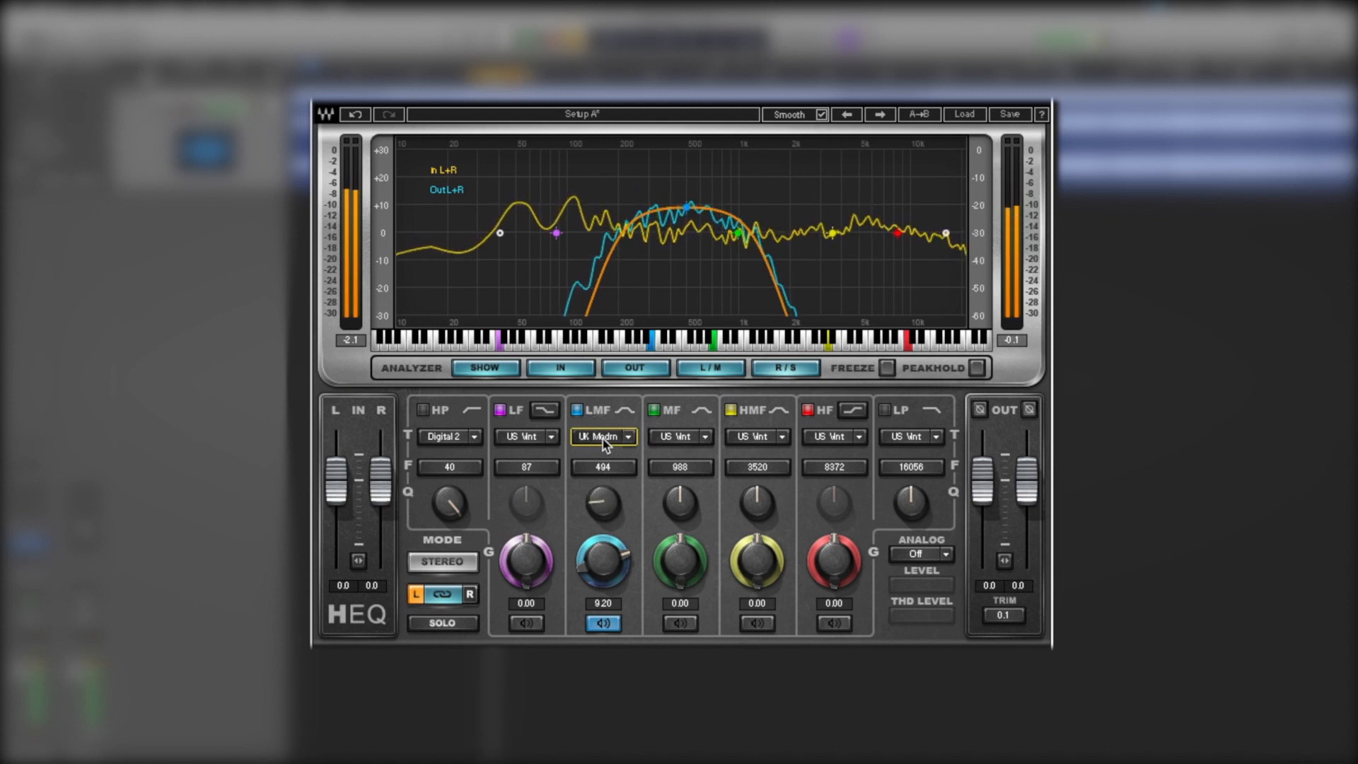
{"action": "left_click", "coordinate": [604, 442]}
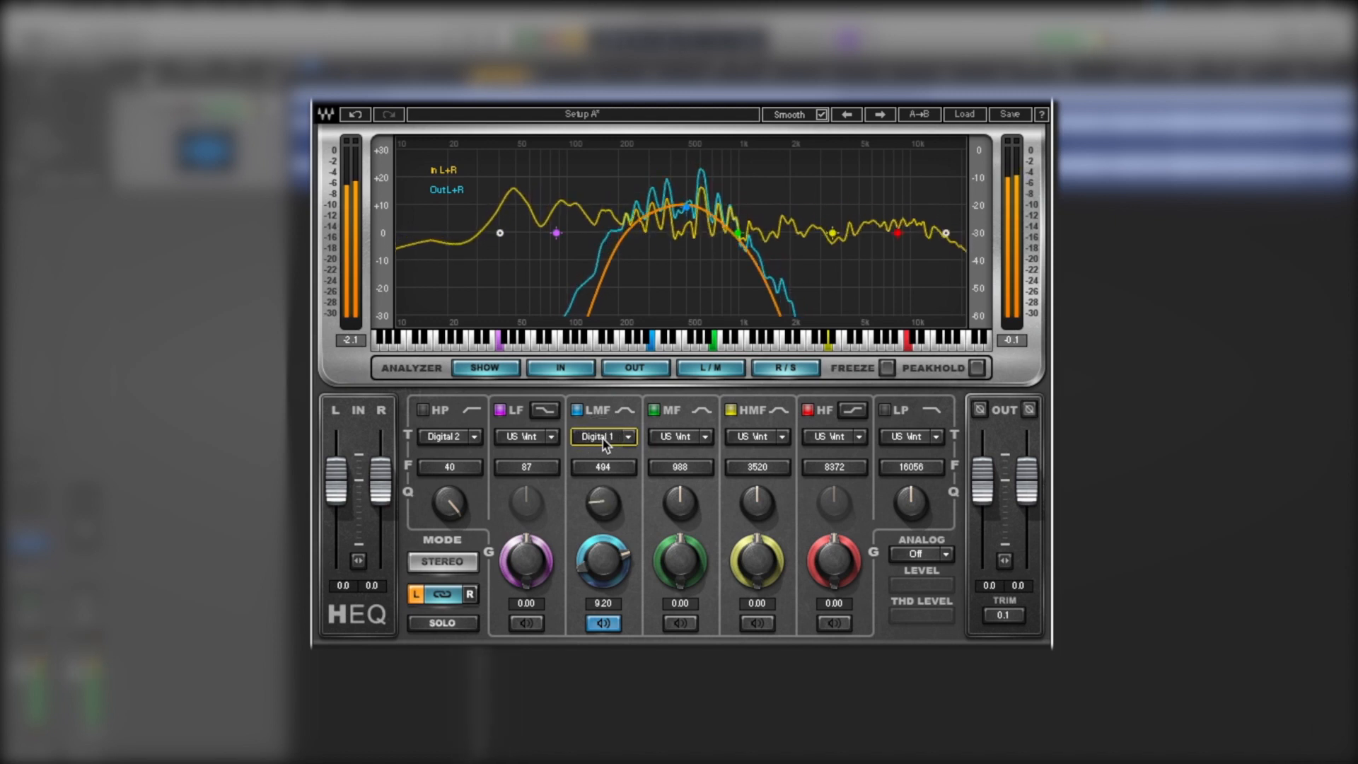
{"action": "left_click", "coordinate": [604, 442]}
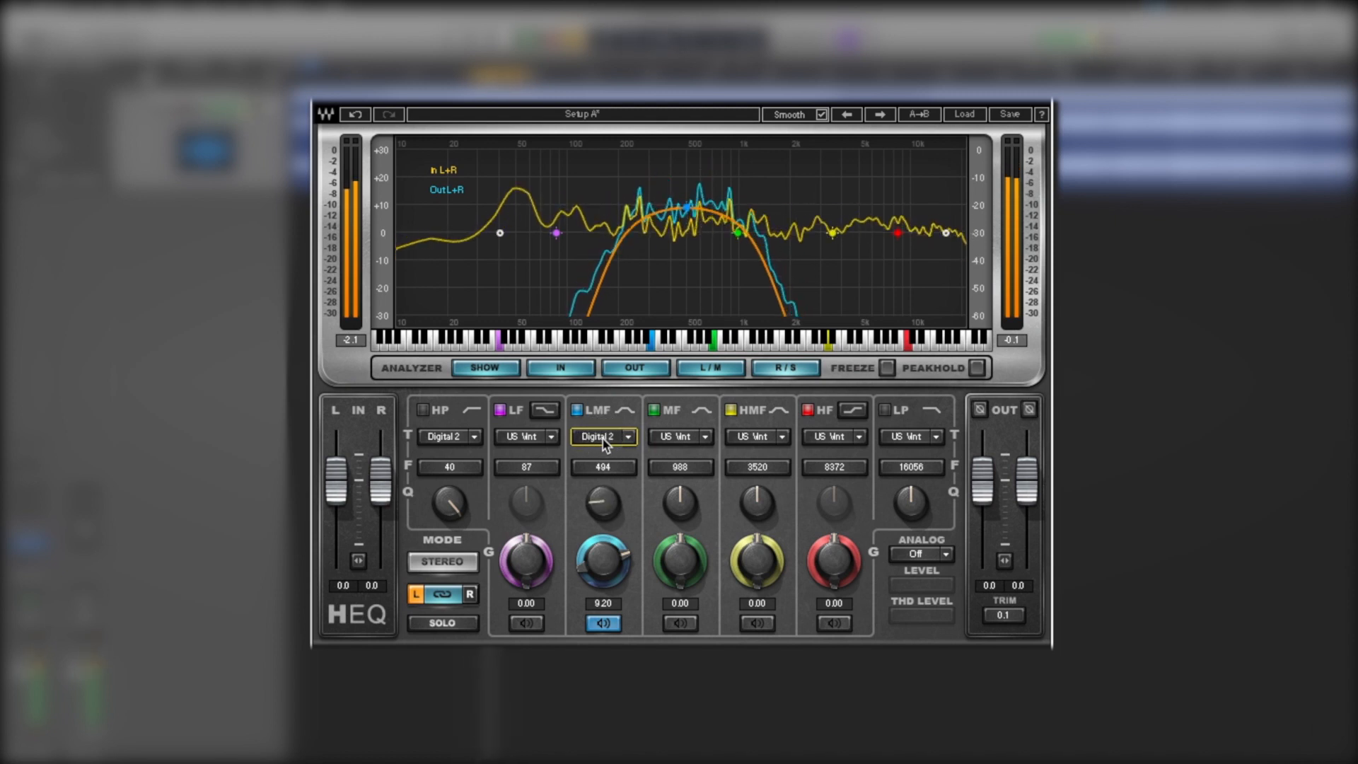
{"action": "left_click", "coordinate": [604, 442]}
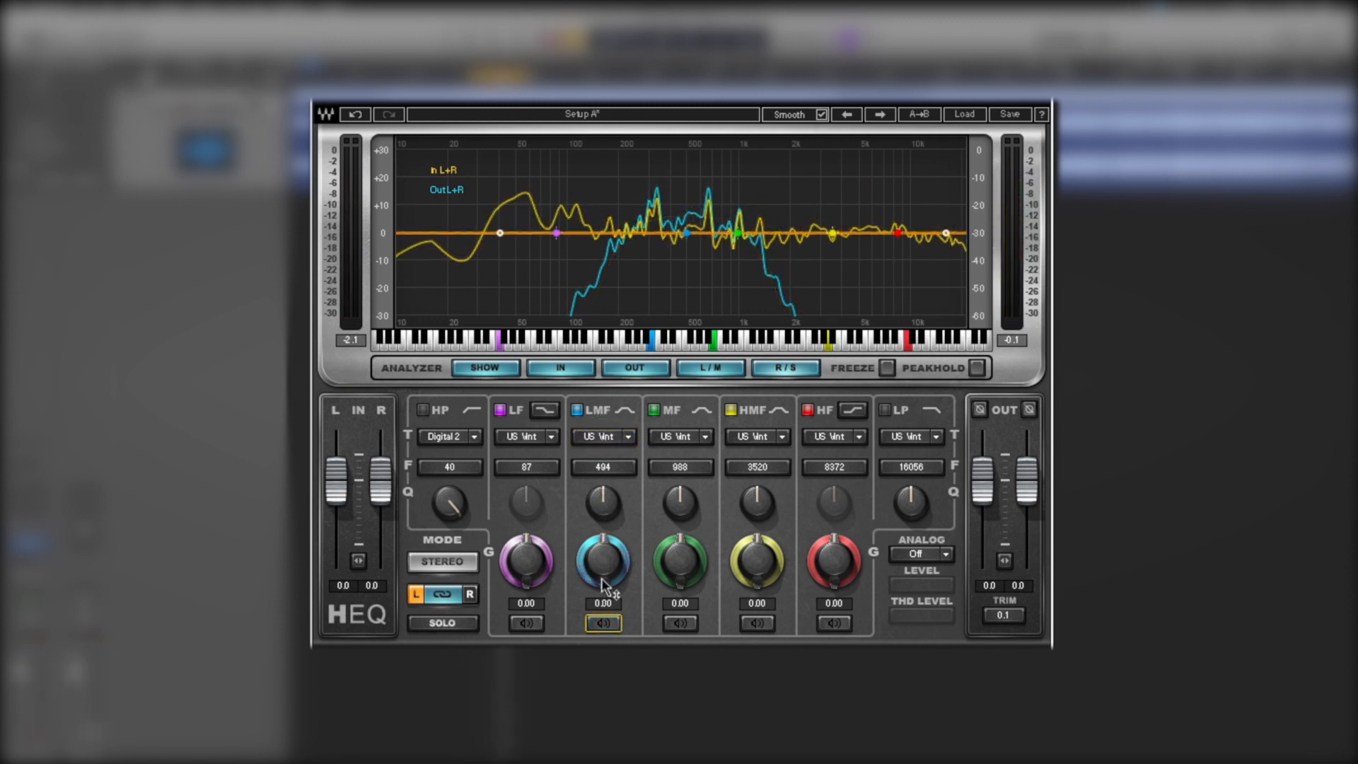
Try the LMF band's gain at 18 dB and at -6 dB, and reset it to 0 dB.
{"action": "left_click_drag", "start_coordinate": [604, 581], "coordinate": [603, 526]}
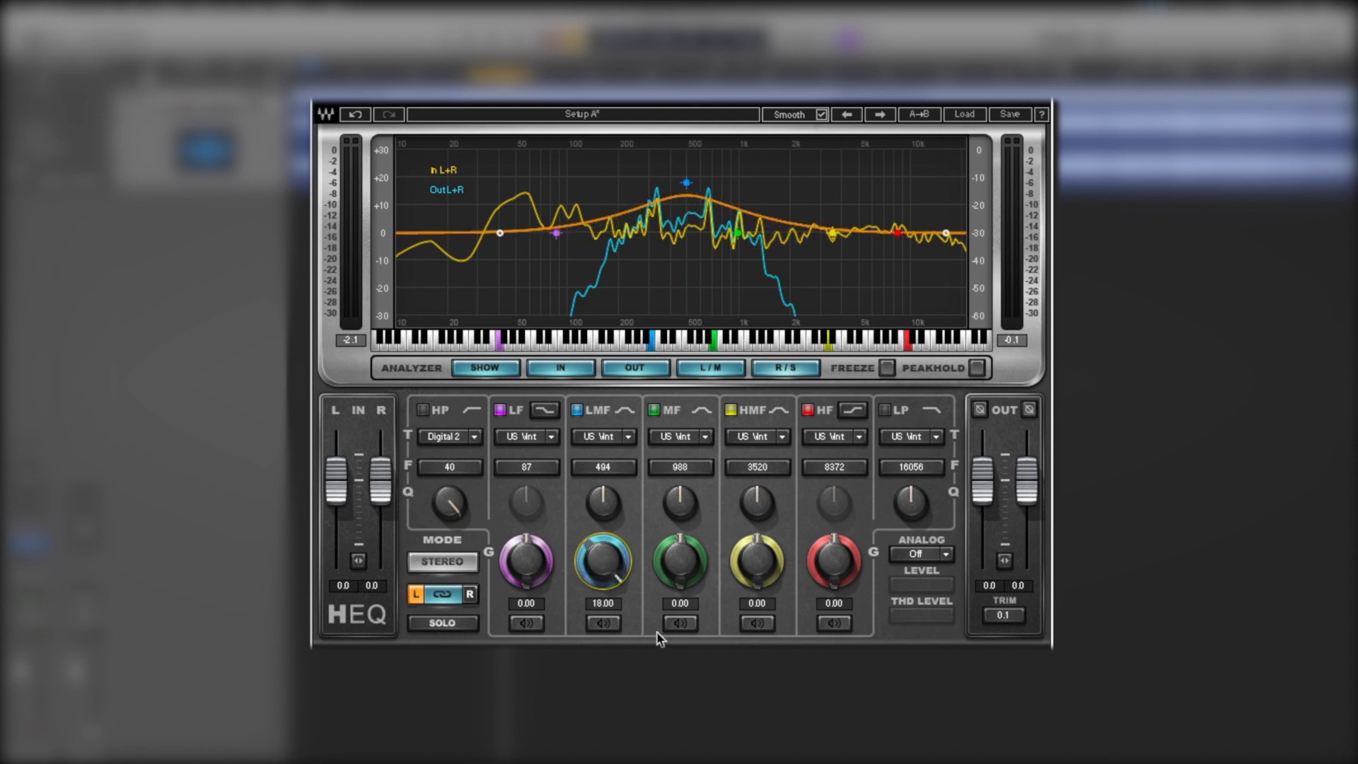
{"action": "mouse_move", "coordinate": [384, 233]}
{"action": "left_mouse_down"}
{"action": "mouse_move", "coordinate": [384, 195]}
{"action": "mouse_move", "coordinate": [384, 234]}
{"action": "left_mouse_up"}
{"action": "left_click", "coordinate": [603, 550]}
{"action": "type", "text": "-6"}
{"action": "key", "text": "Return"}
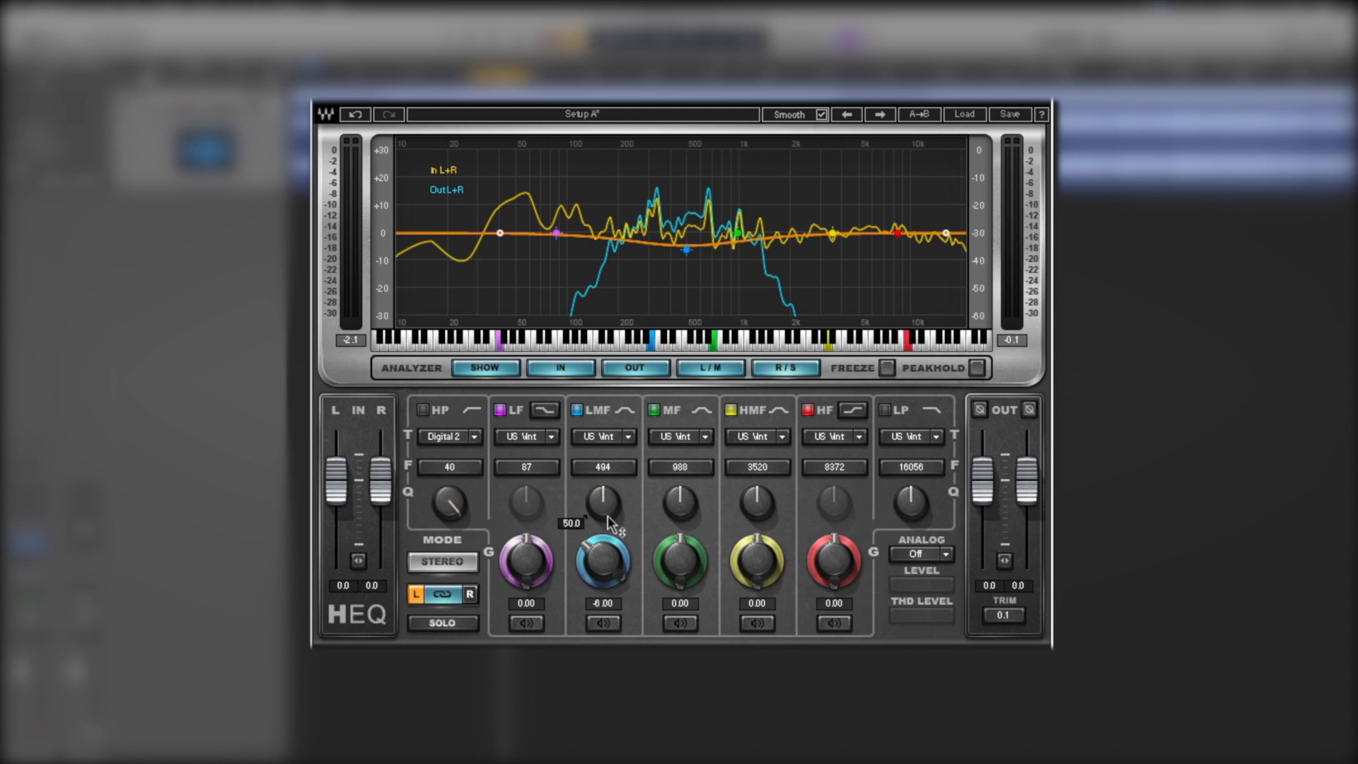
{"action": "left_click", "coordinate": [603, 565], "text": "alt"}
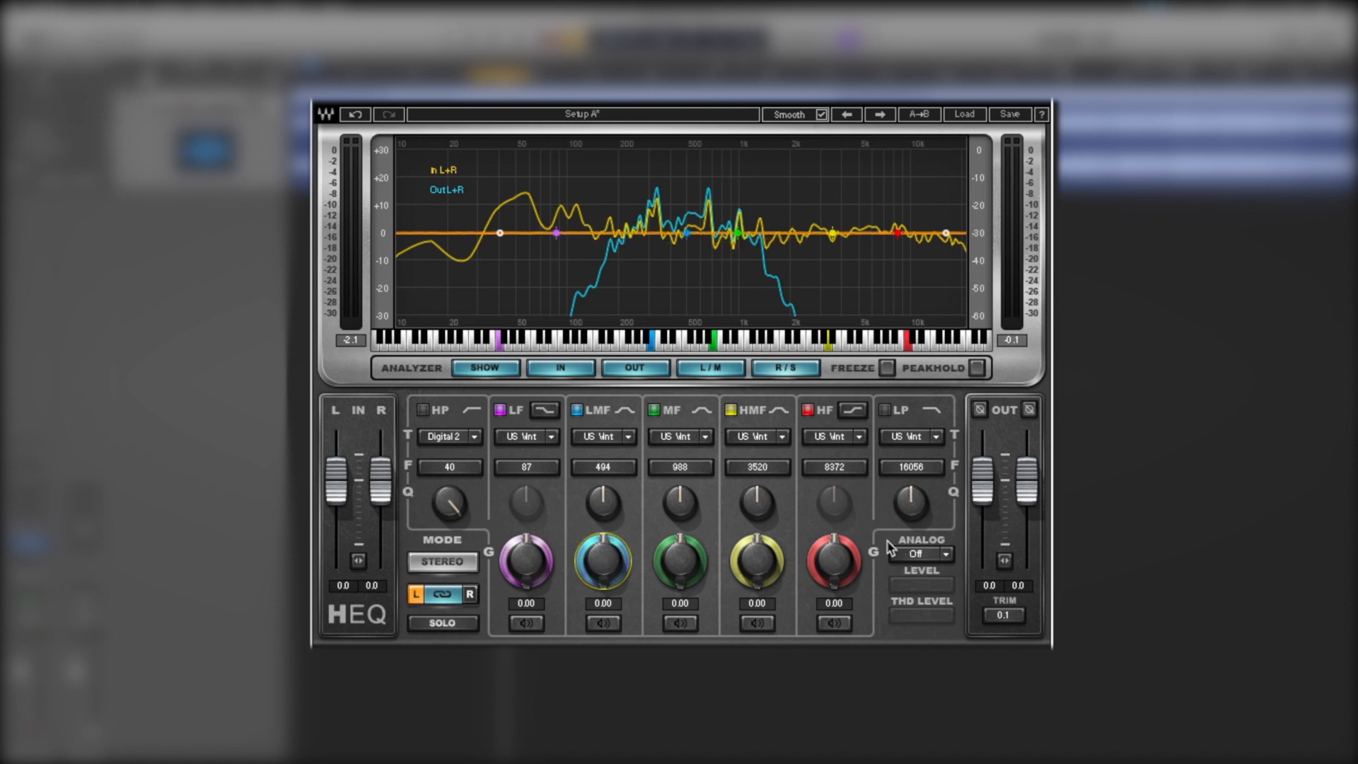
Enable the US Vintage analog mode with Level and THD Level both at 0%, and start playback.
{"action": "left_click", "coordinate": [947, 558]}
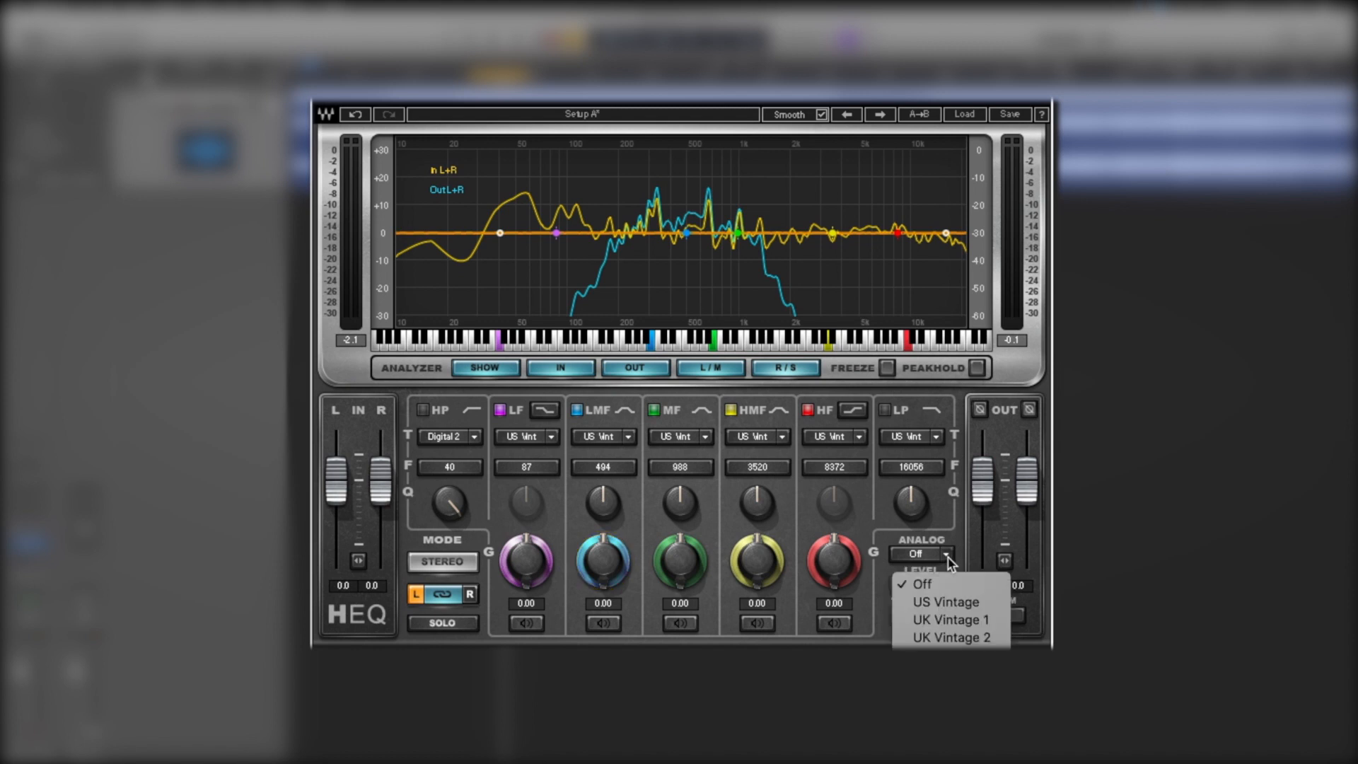
{"action": "left_click", "coordinate": [970, 605]}
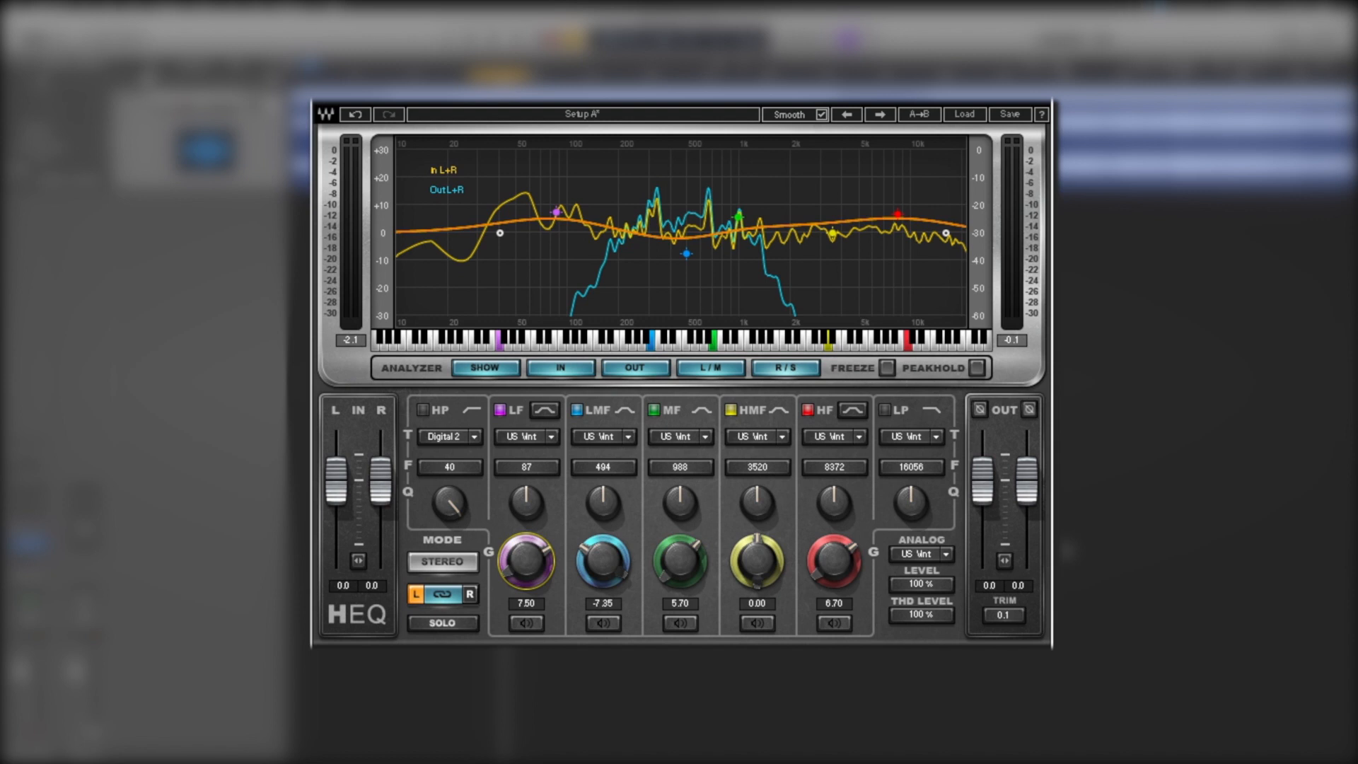
{"action": "left_click", "coordinate": [918, 584]}
{"action": "type", "text": "0"}
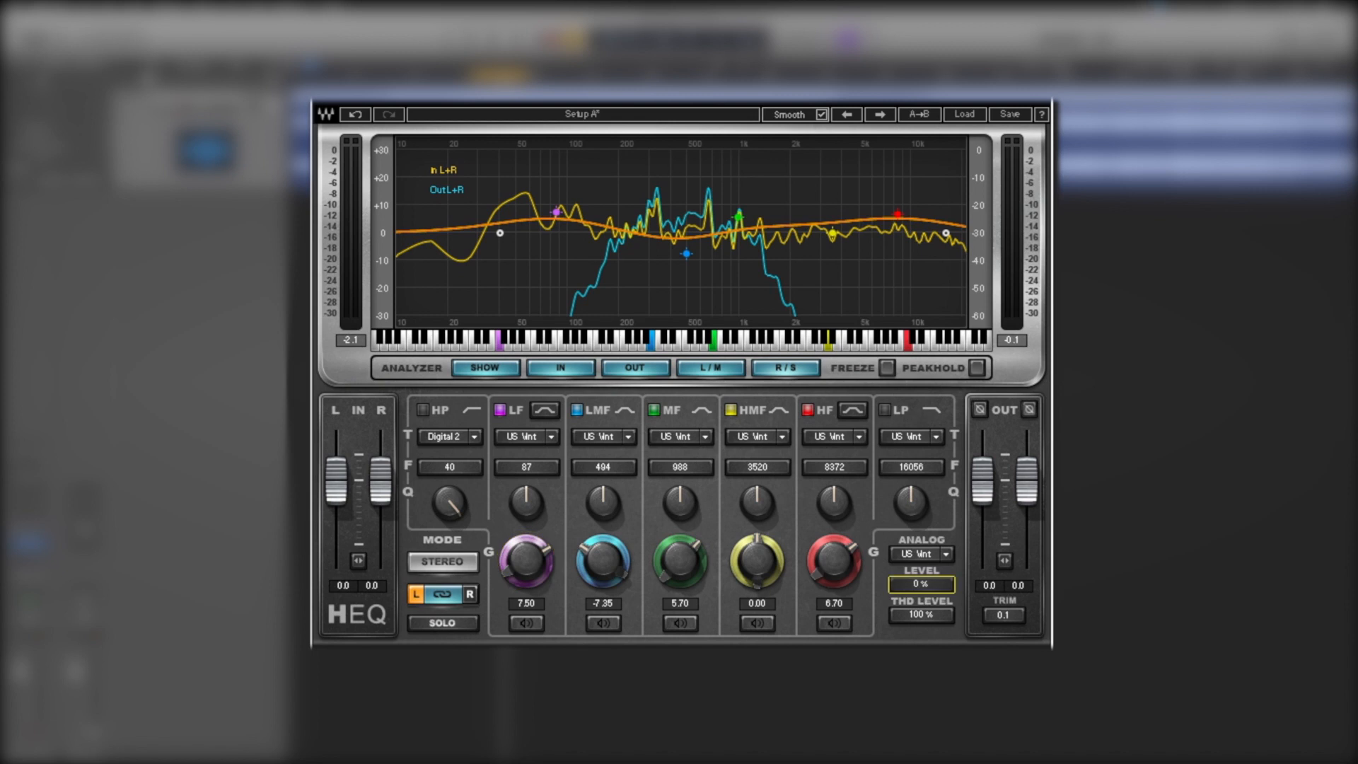
{"action": "left_click", "coordinate": [919, 616]}
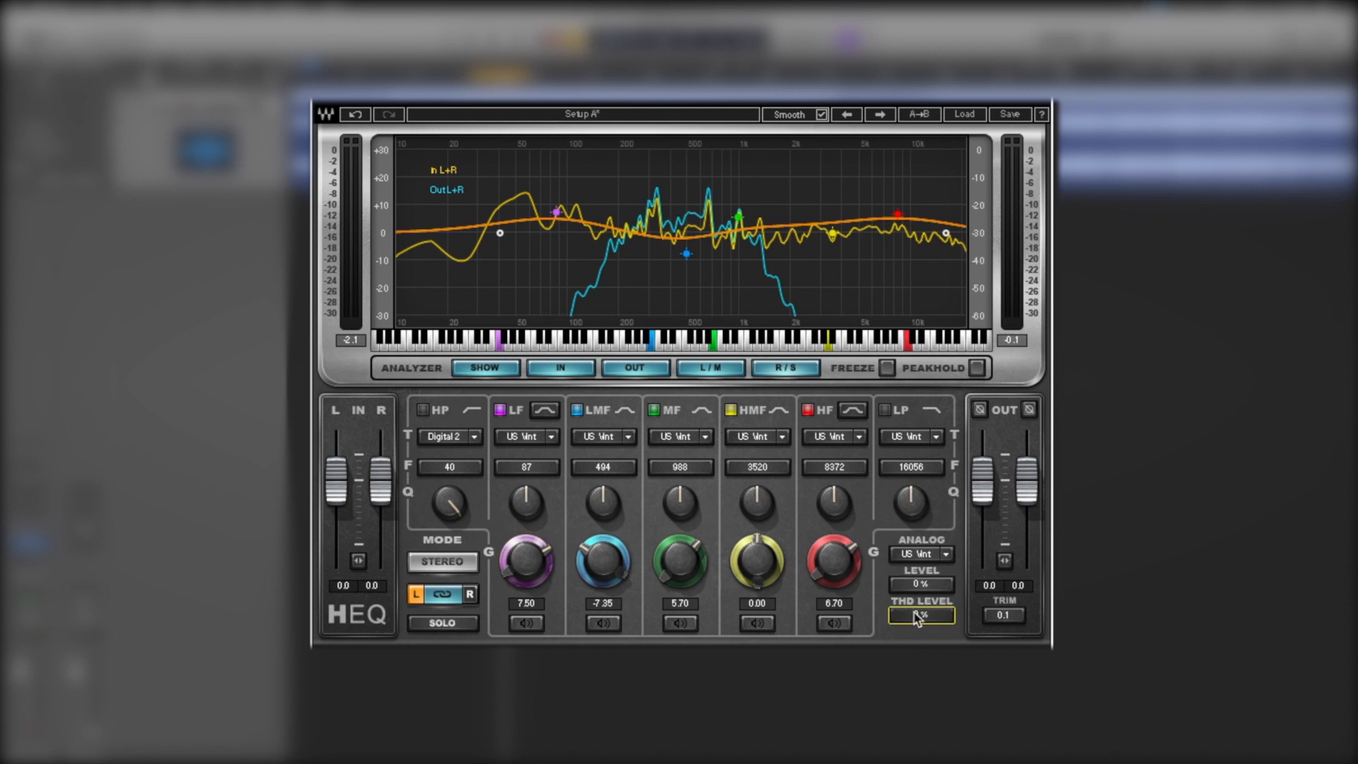
{"action": "type", "text": "0"}
{"action": "key", "text": "space"}
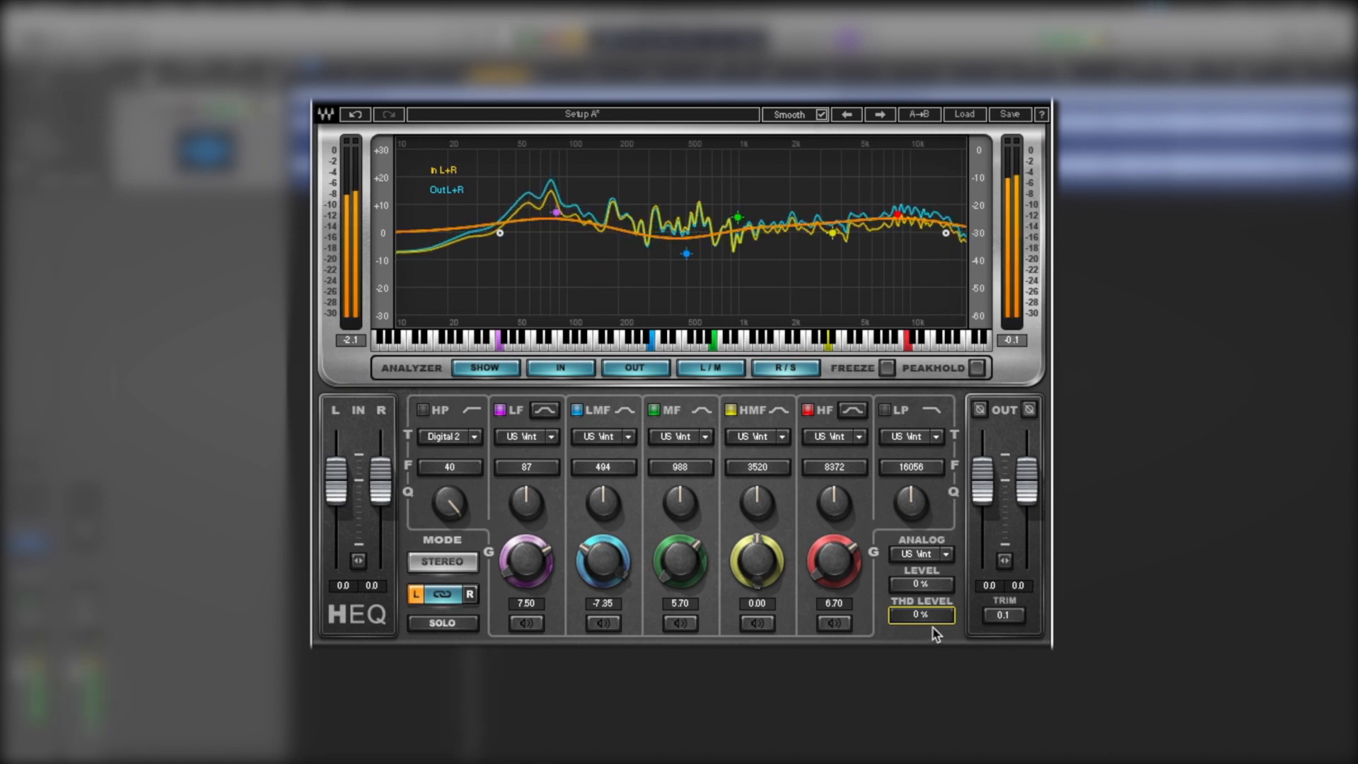
Raise the THD Level to 329% and higher while listening, lower it to 101%, and reset the clip meters.
{"action": "left_click_drag", "start_coordinate": [924, 620], "coordinate": [924, 410]}
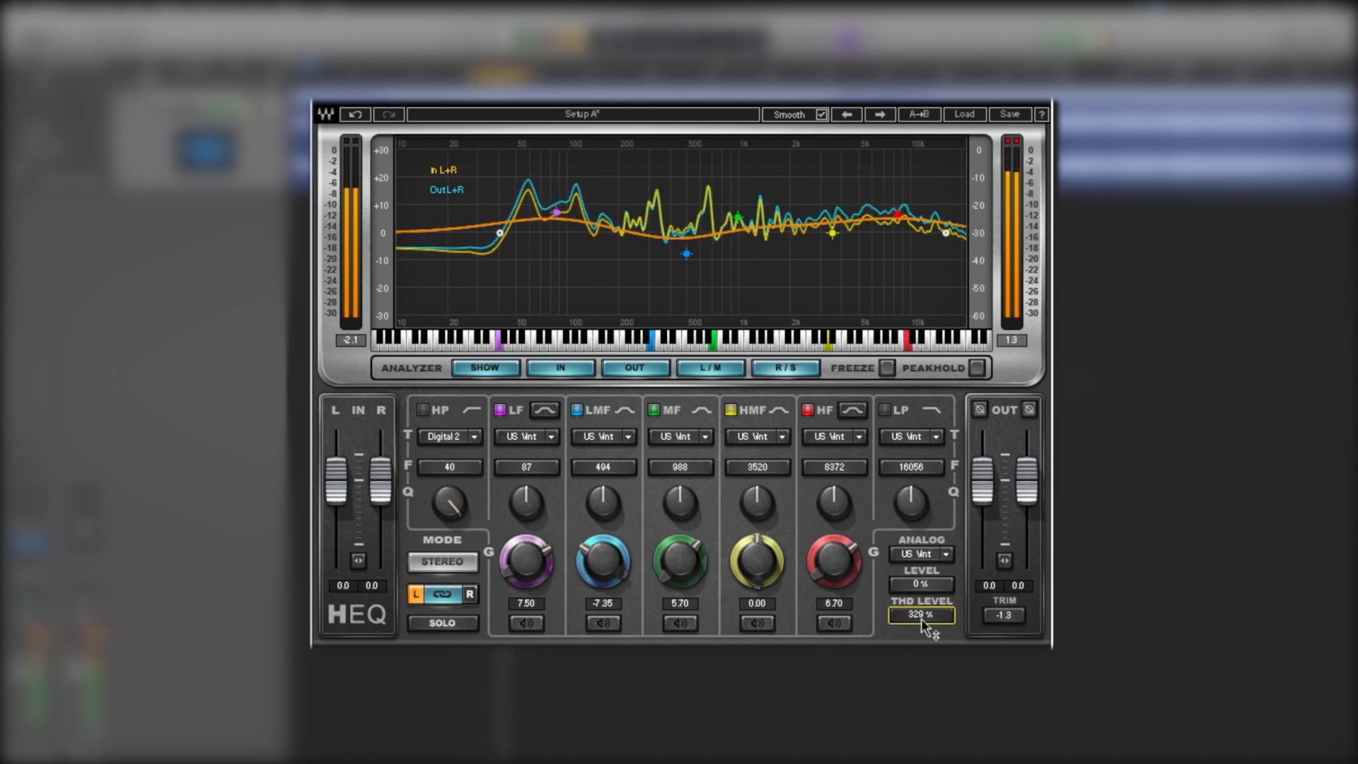
{"action": "left_click_drag", "start_coordinate": [923, 614], "coordinate": [923, 453]}
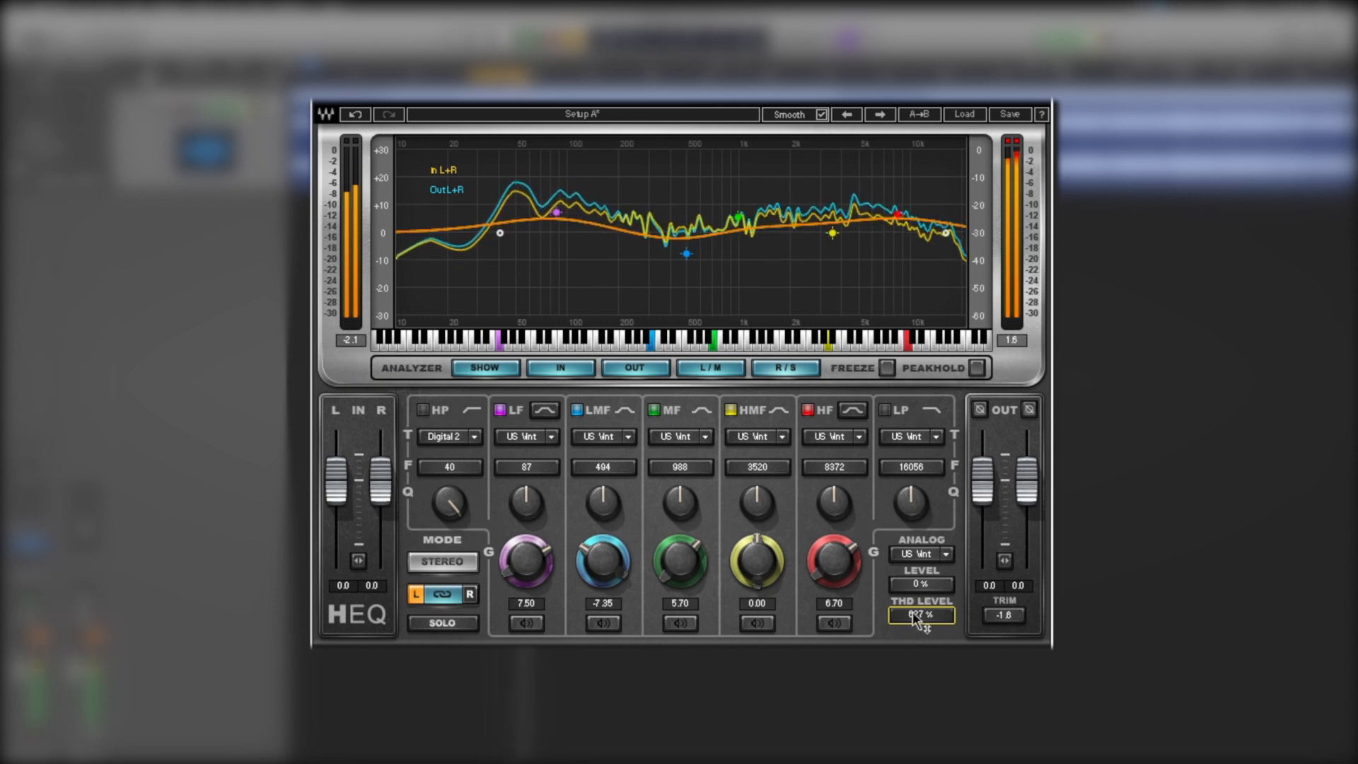
{"action": "left_click_drag", "start_coordinate": [915, 613], "coordinate": [915, 665]}
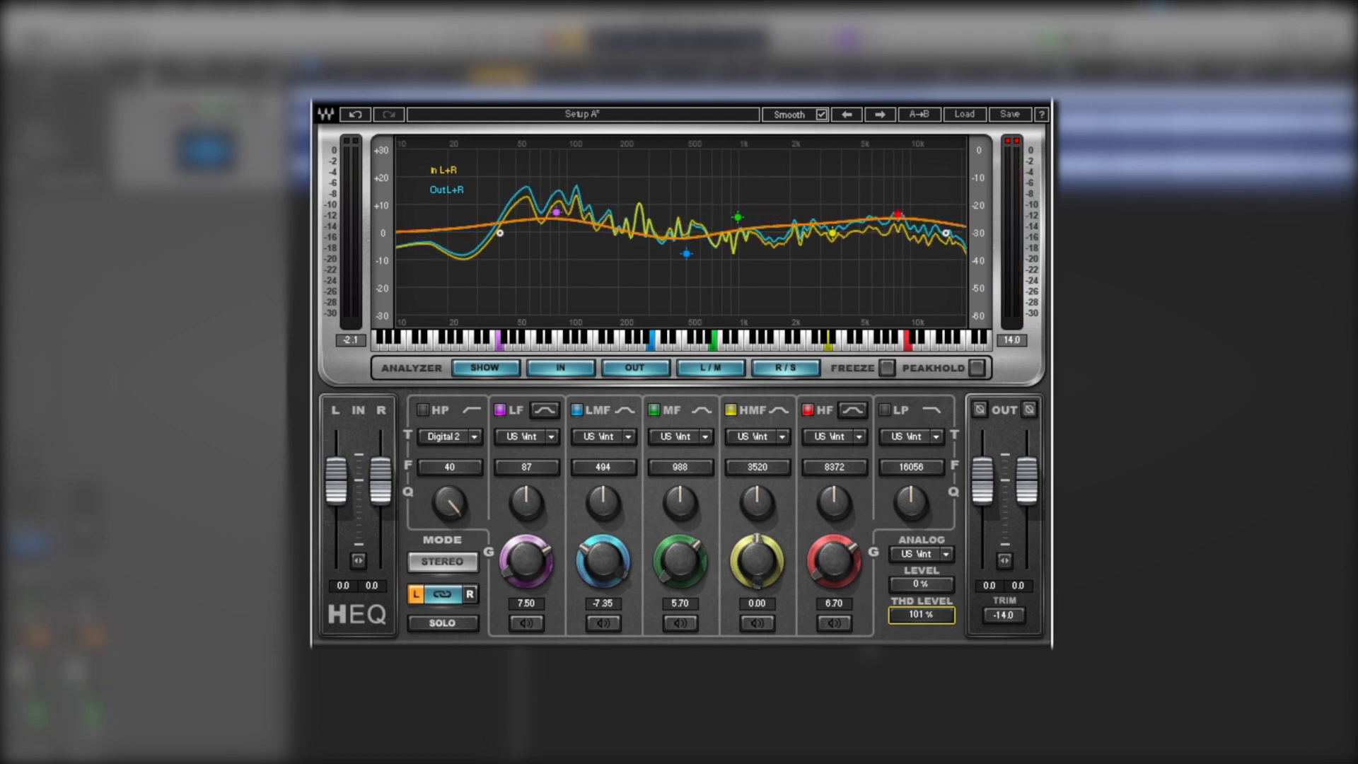
{"action": "left_click", "coordinate": [1011, 146]}
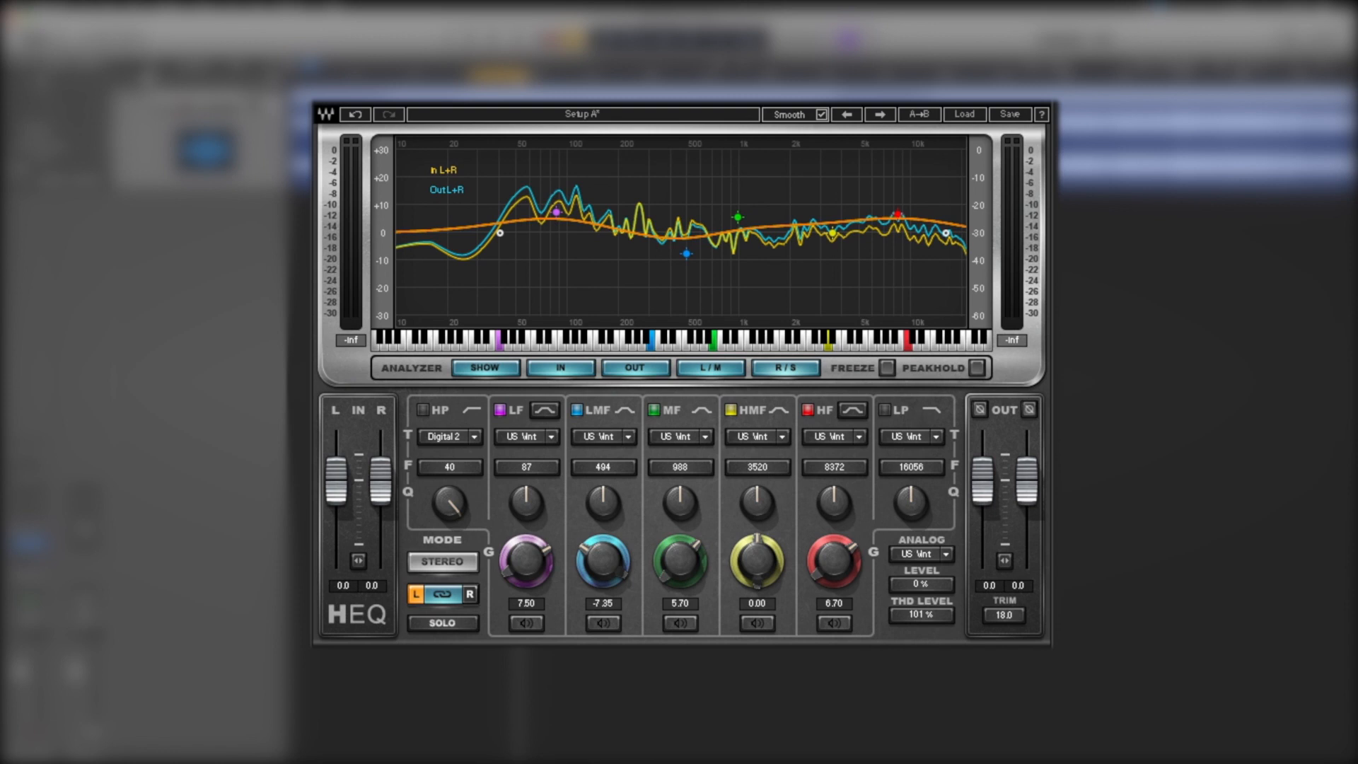
Set the THD Level to 250% and play the track to hear the added distortion.
{"action": "left_click_drag", "start_coordinate": [915, 618], "coordinate": [916, 600]}
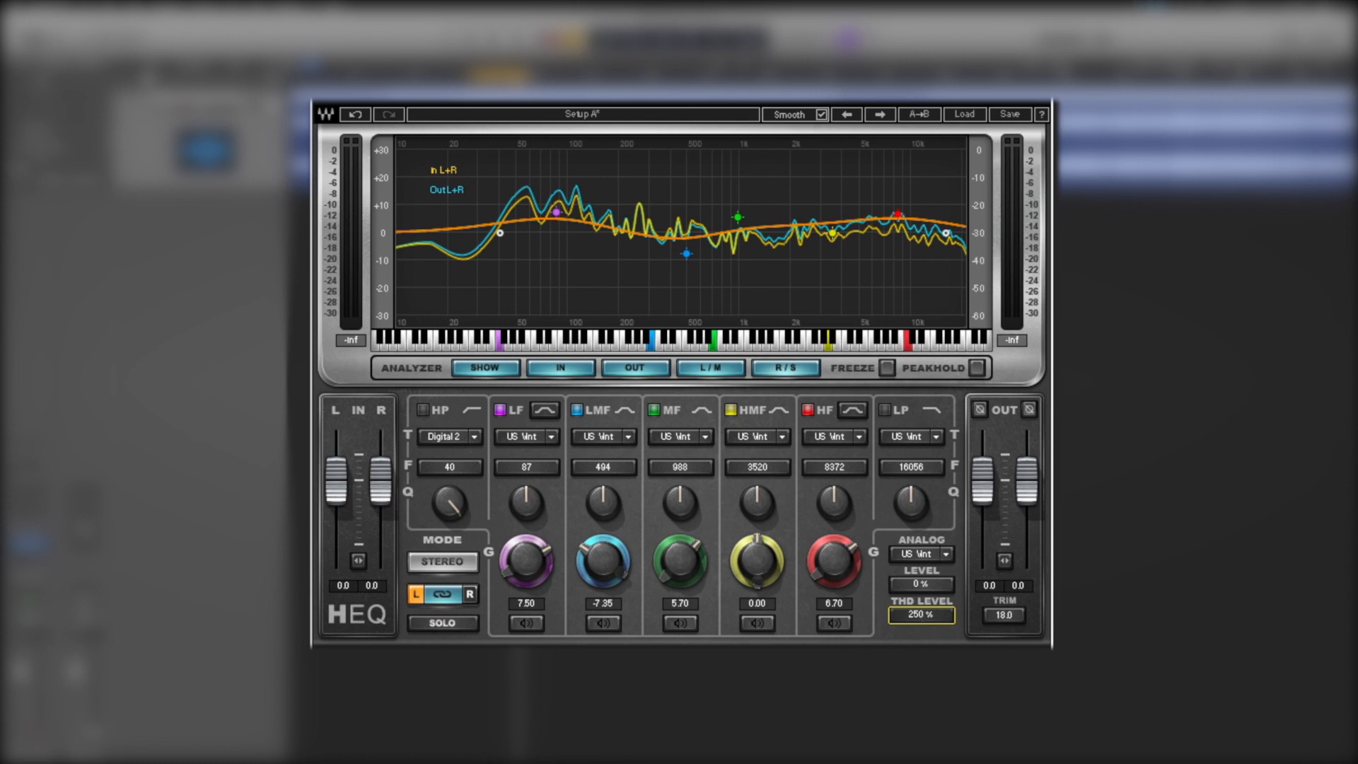
{"action": "key", "text": "space"}
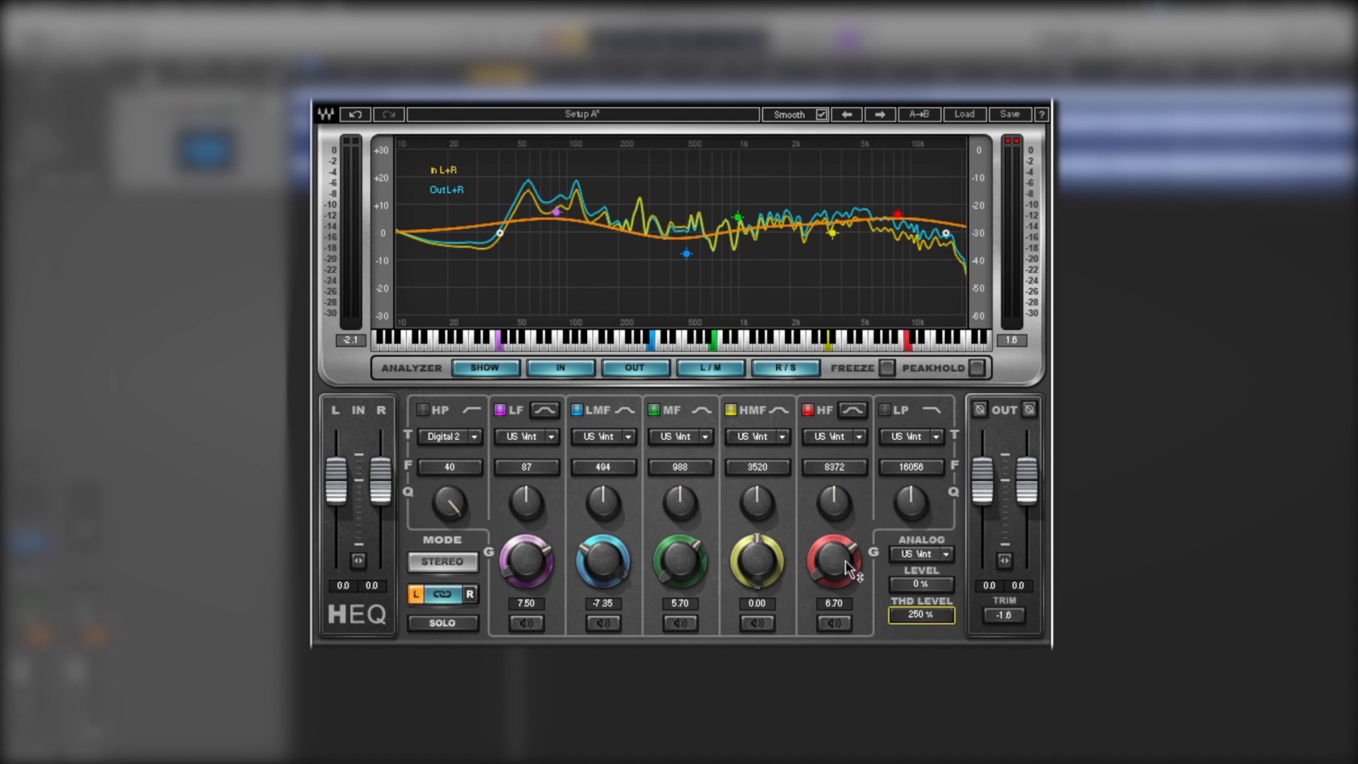
{"action": "key", "text": "space"}
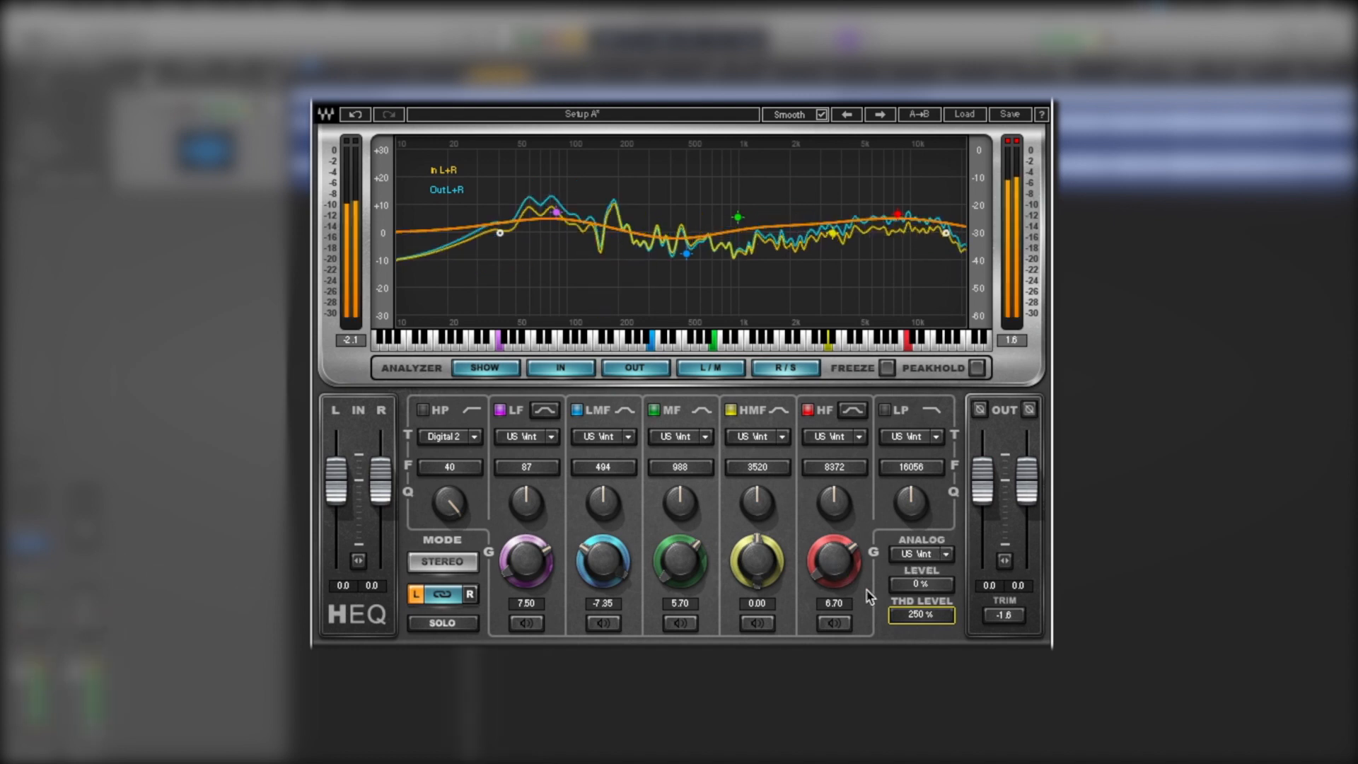
Compare the analog modes during playback, going through UK Vintage 1, UK Vintage 2 and US Modern to Off.
{"action": "left_click", "coordinate": [922, 557]}
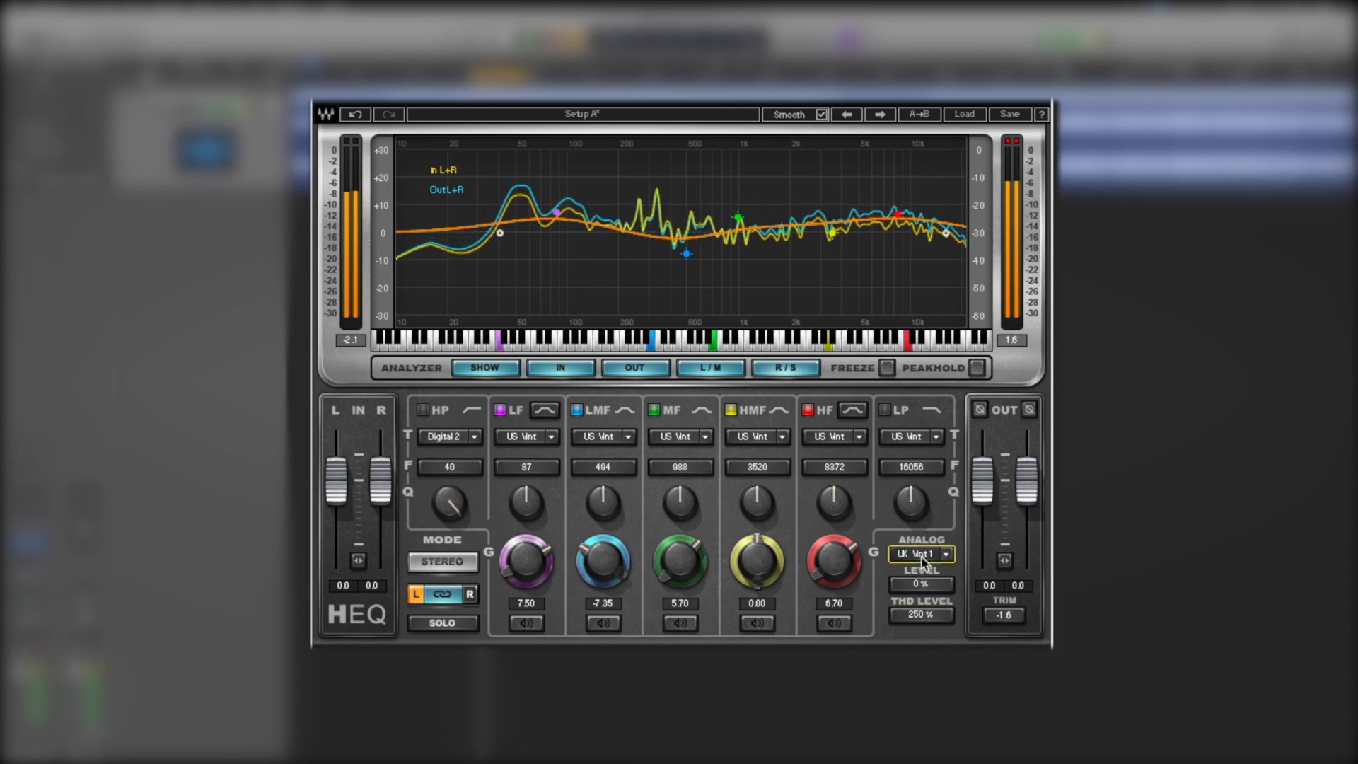
{"action": "left_click", "coordinate": [921, 558]}
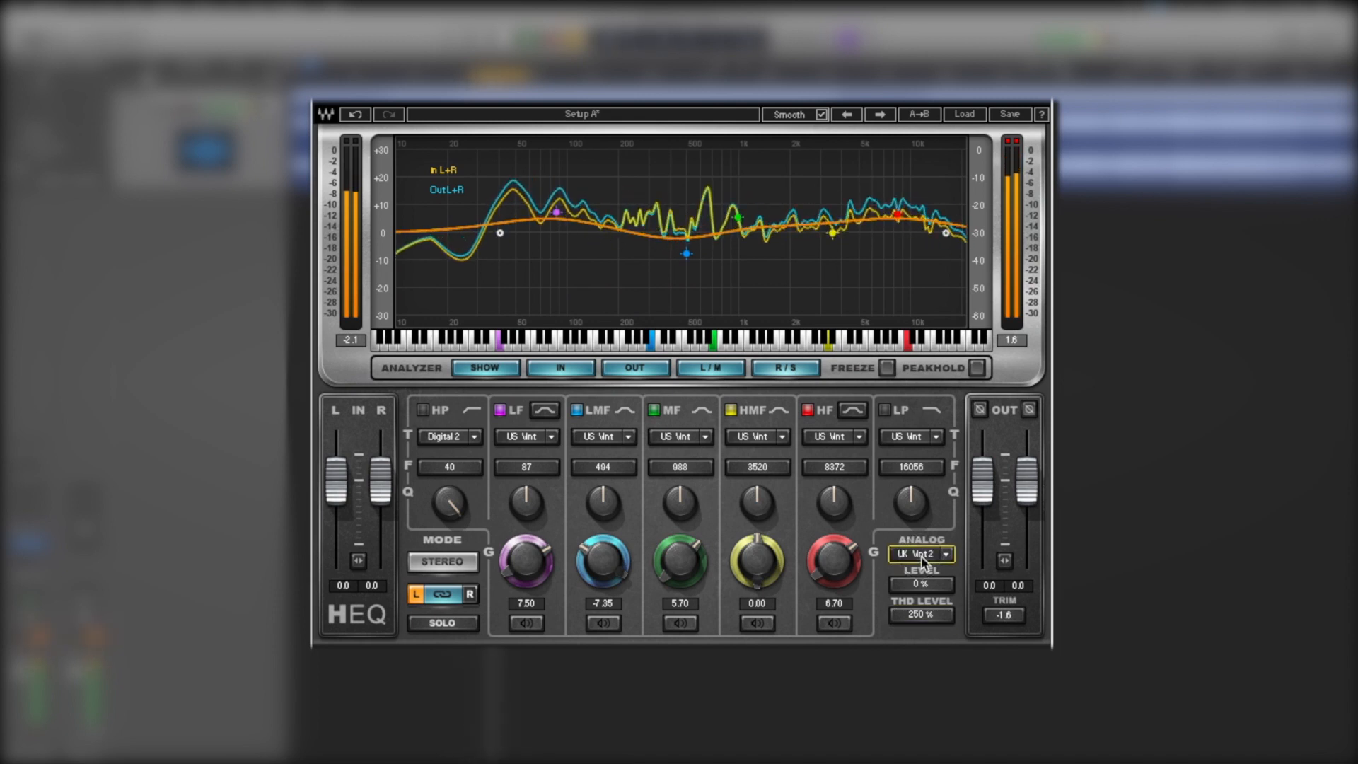
{"action": "left_click", "coordinate": [922, 559]}
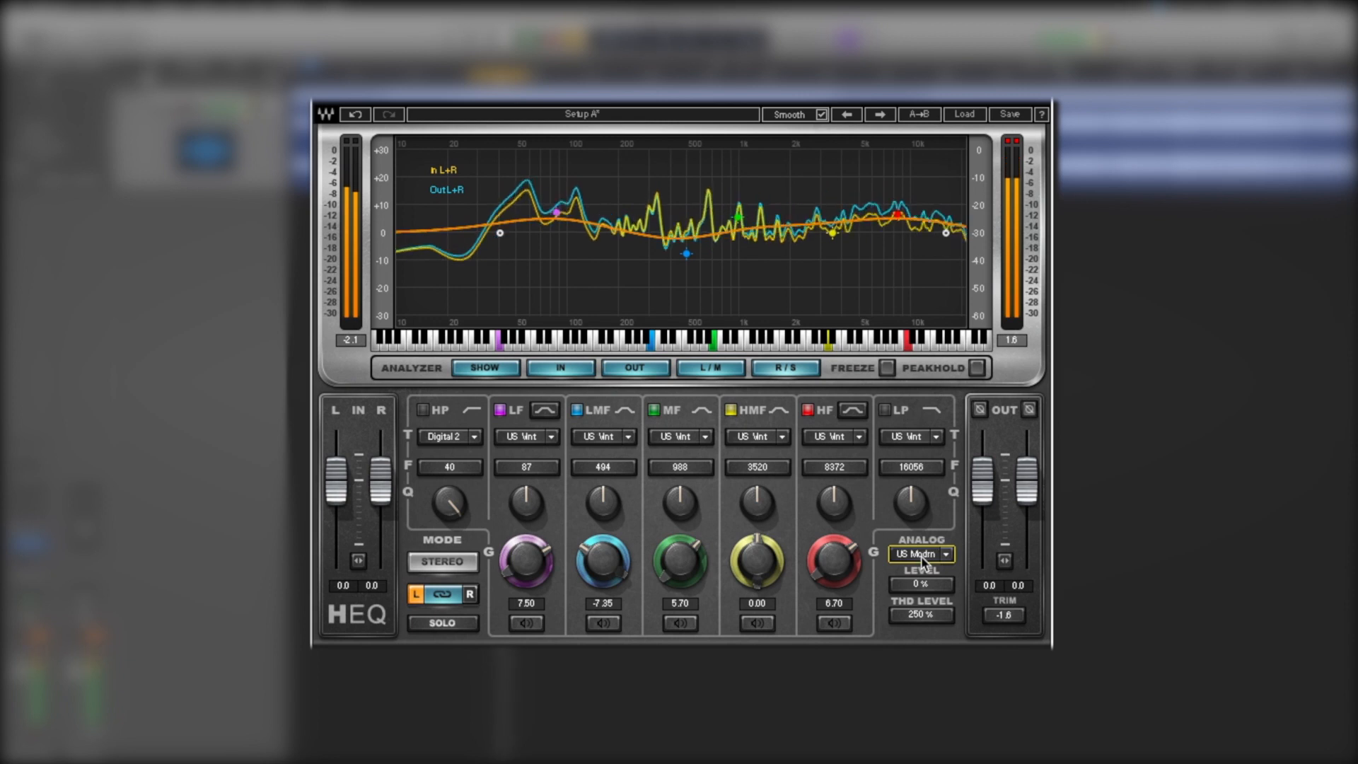
{"action": "left_click", "coordinate": [922, 559]}
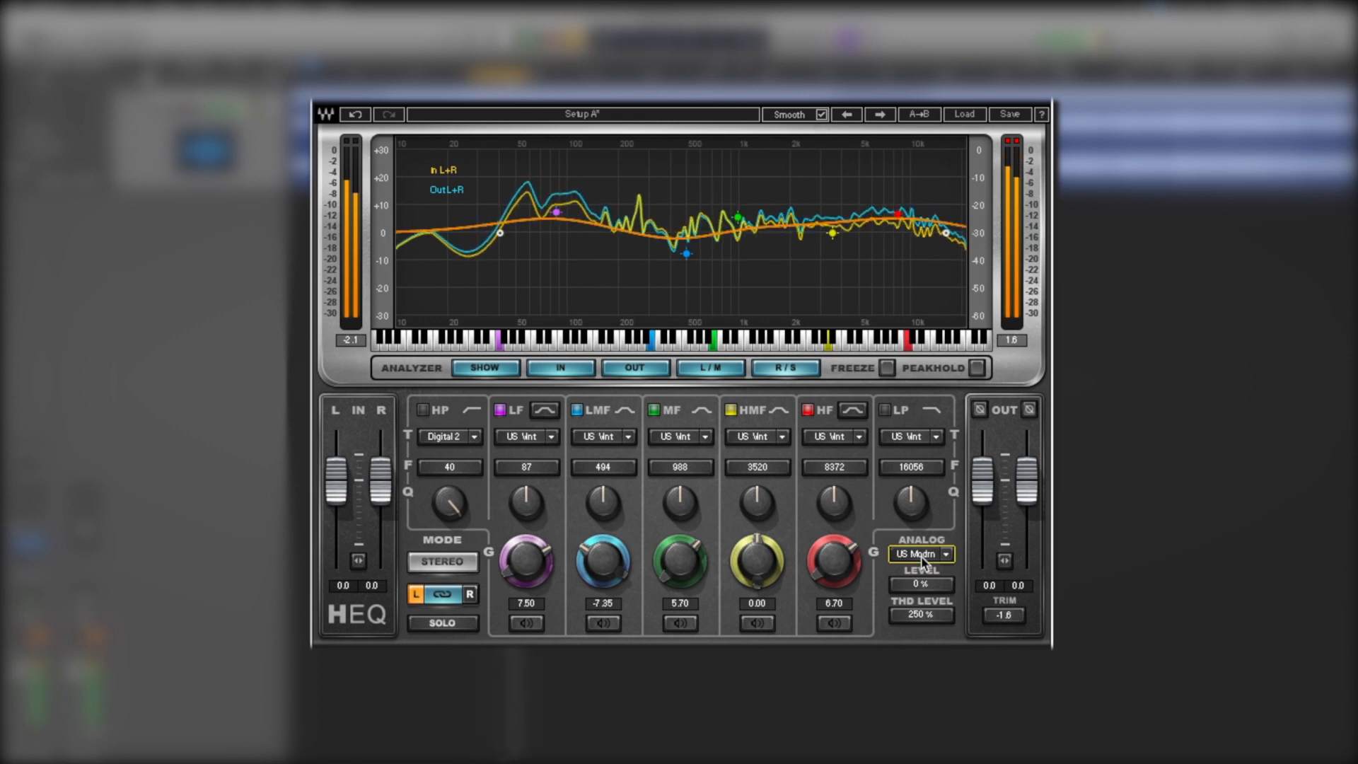
{"action": "left_click", "coordinate": [921, 559]}
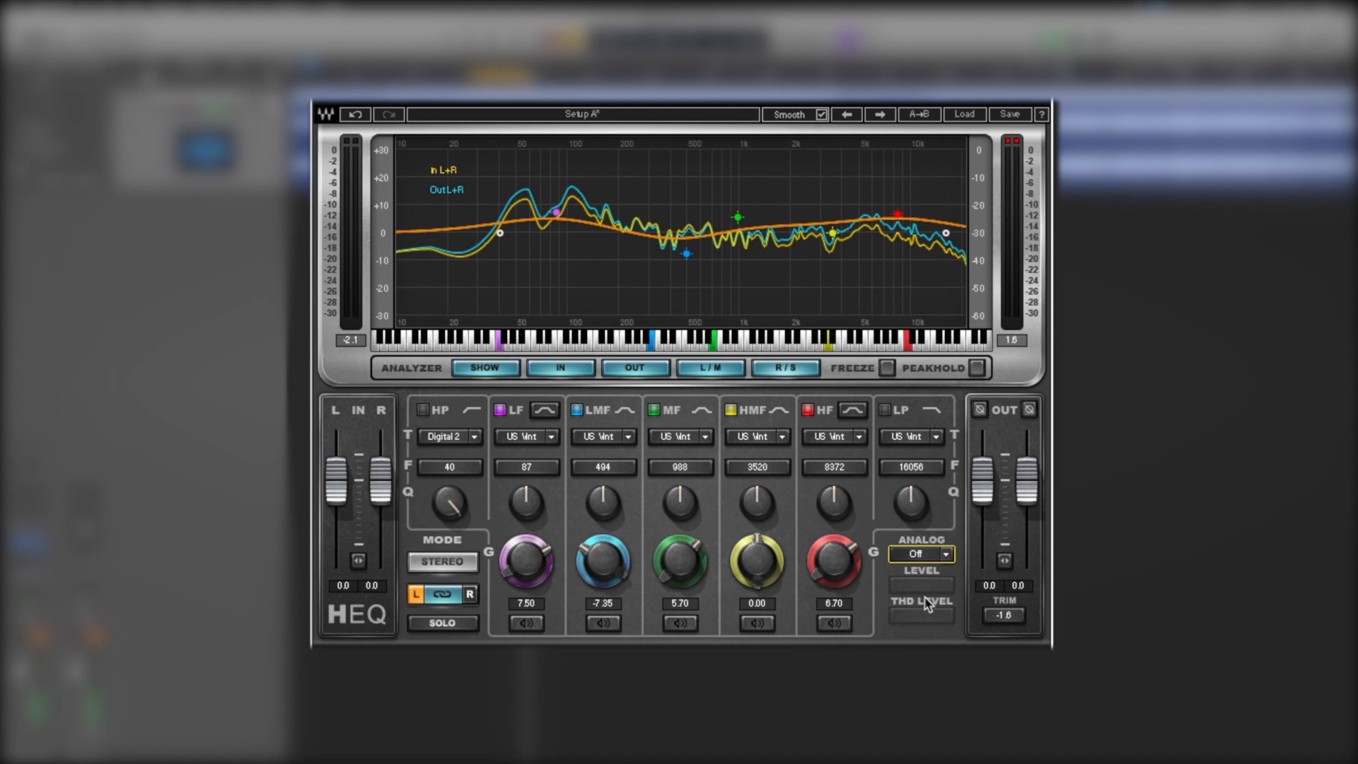
Return the analog mode to US Vintage, audition it with Level at 200% and THD Level at 100%, and stop playback.
{"action": "left_click", "coordinate": [921, 558]}
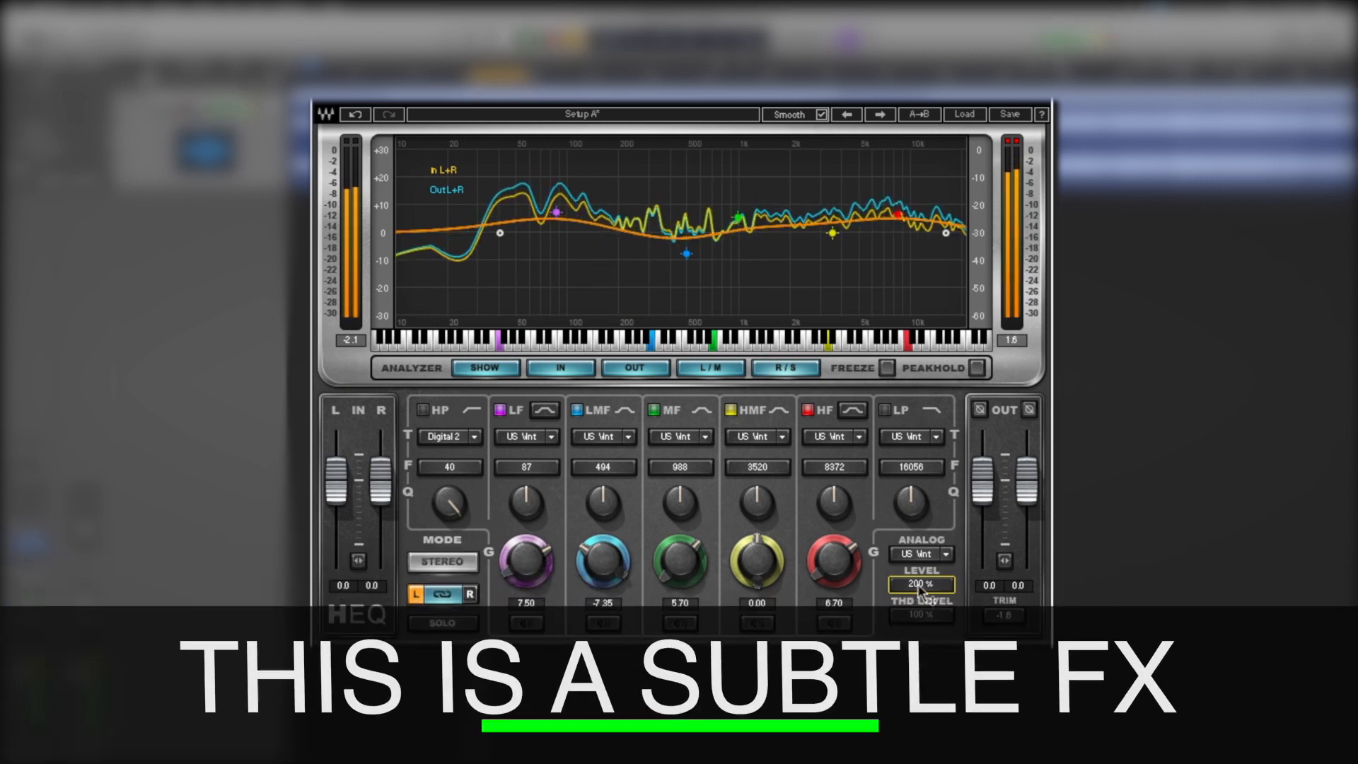
{"action": "left_click_drag", "start_coordinate": [922, 587], "coordinate": [921, 634]}
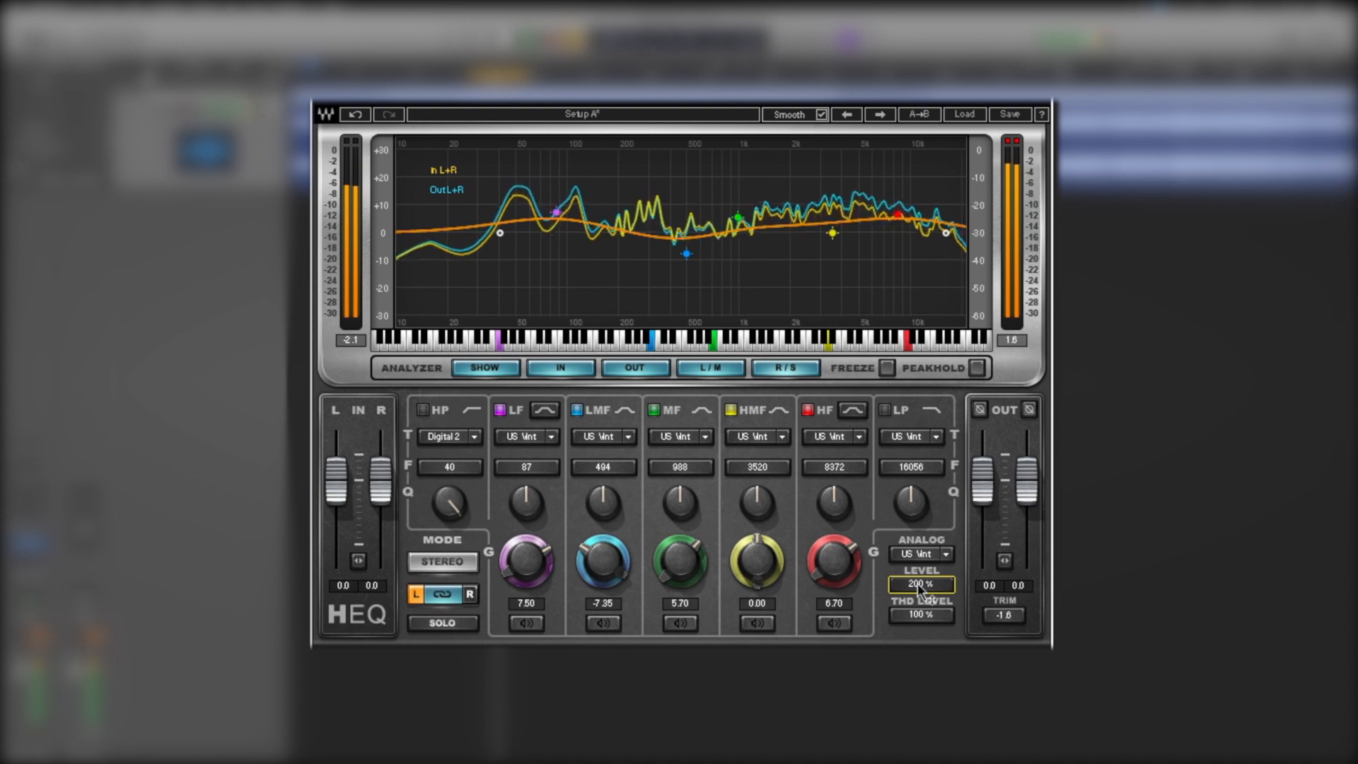
{"action": "key", "text": "space"}
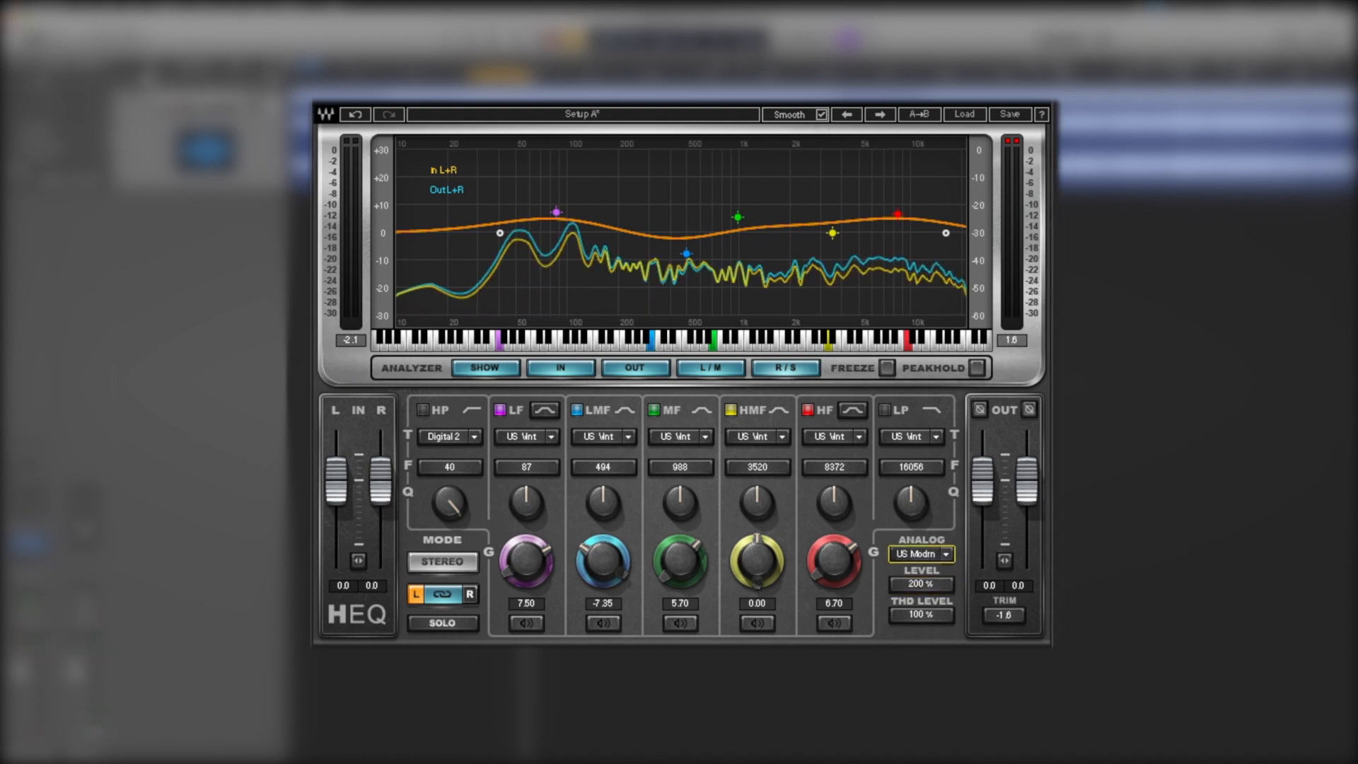
Reset the clip meters and audition inverted phase on the left output, both outputs and the right output, restoring normal phase on both.
{"action": "left_click", "coordinate": [1010, 142]}
{"action": "left_click", "coordinate": [981, 411]}
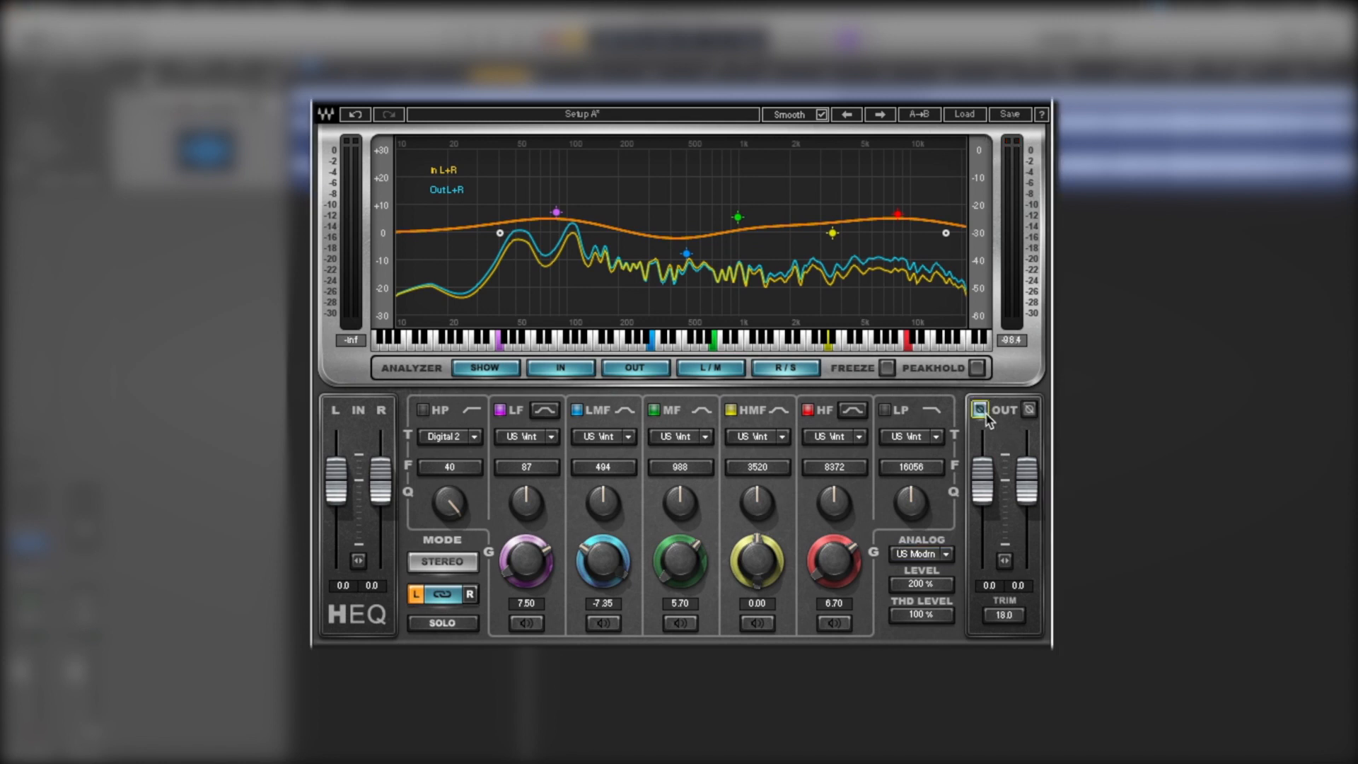
{"action": "left_click", "coordinate": [1029, 410]}
{"action": "key", "text": "space"}
{"action": "left_click", "coordinate": [981, 411]}
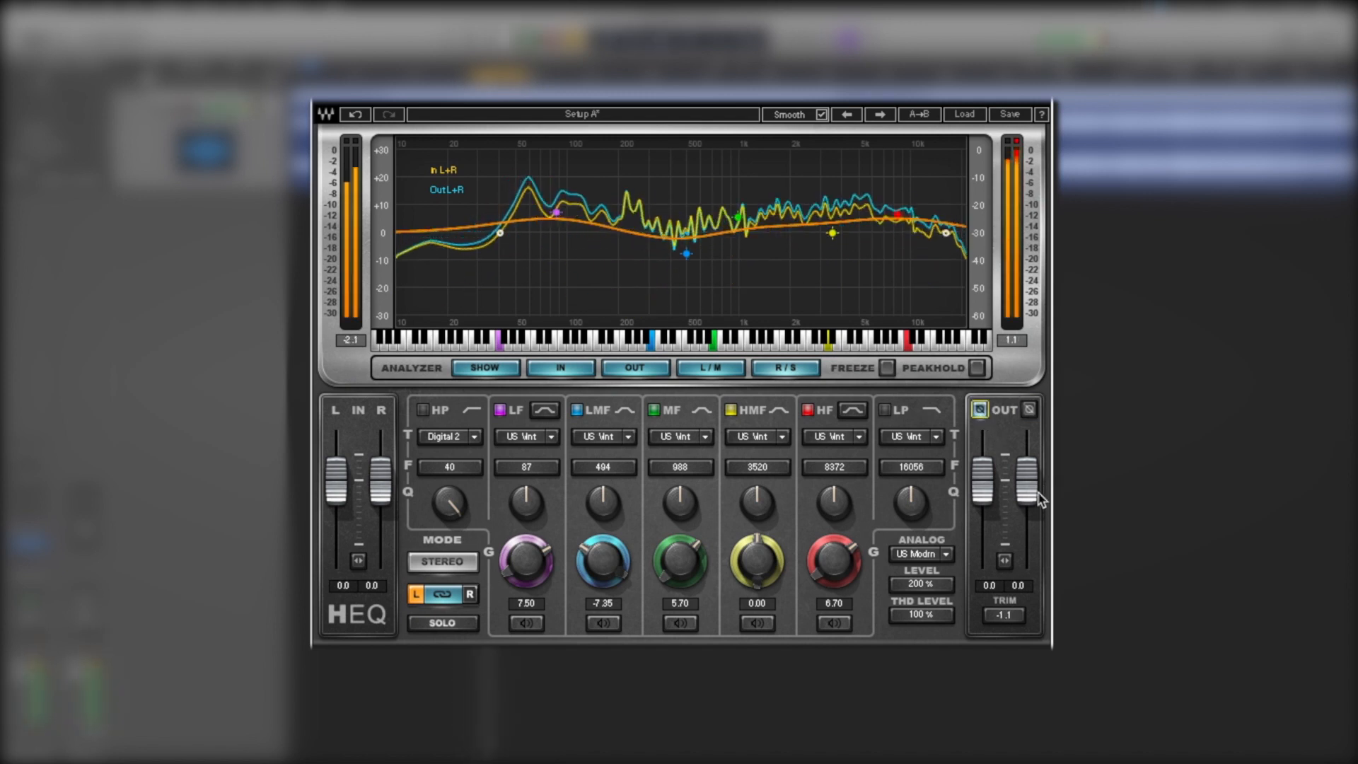
{"action": "left_click", "coordinate": [1029, 410]}
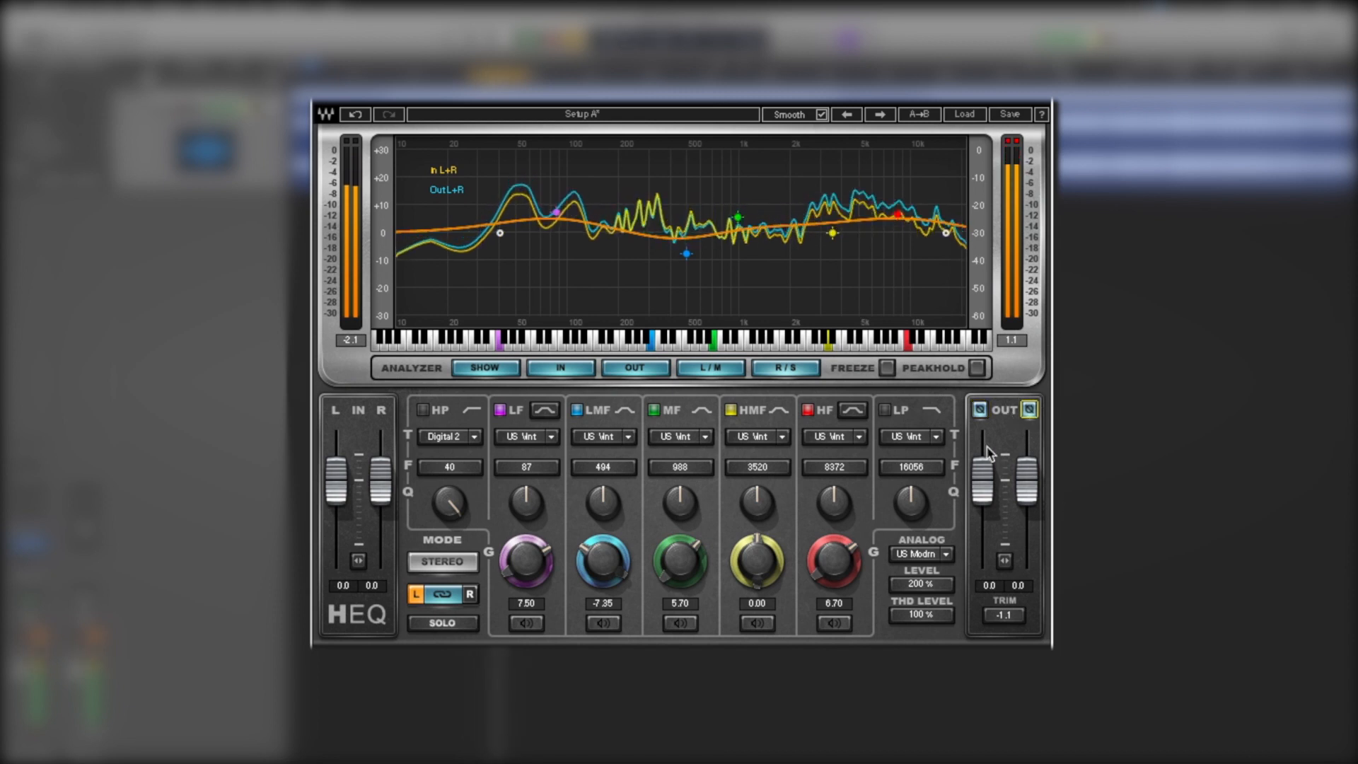
{"action": "left_click", "coordinate": [1030, 412]}
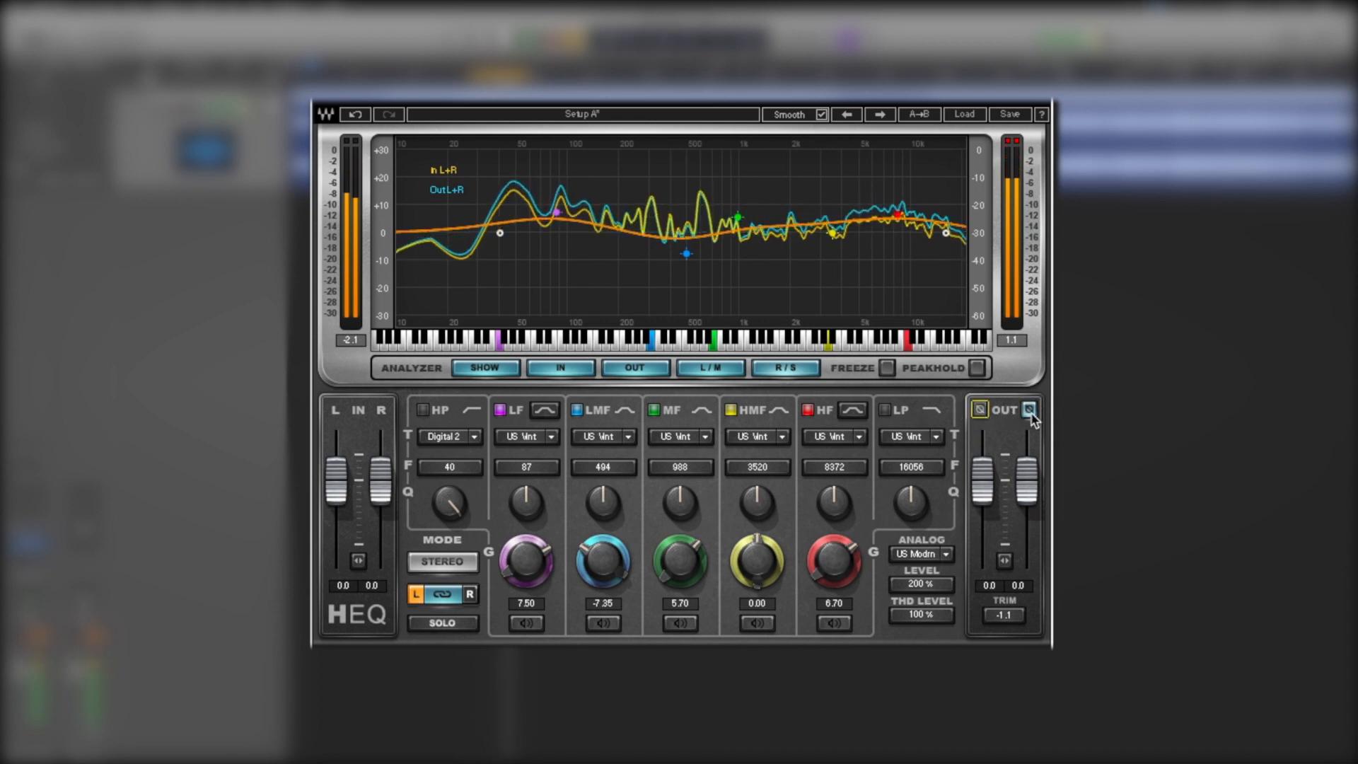
{"action": "left_click", "coordinate": [1030, 410]}
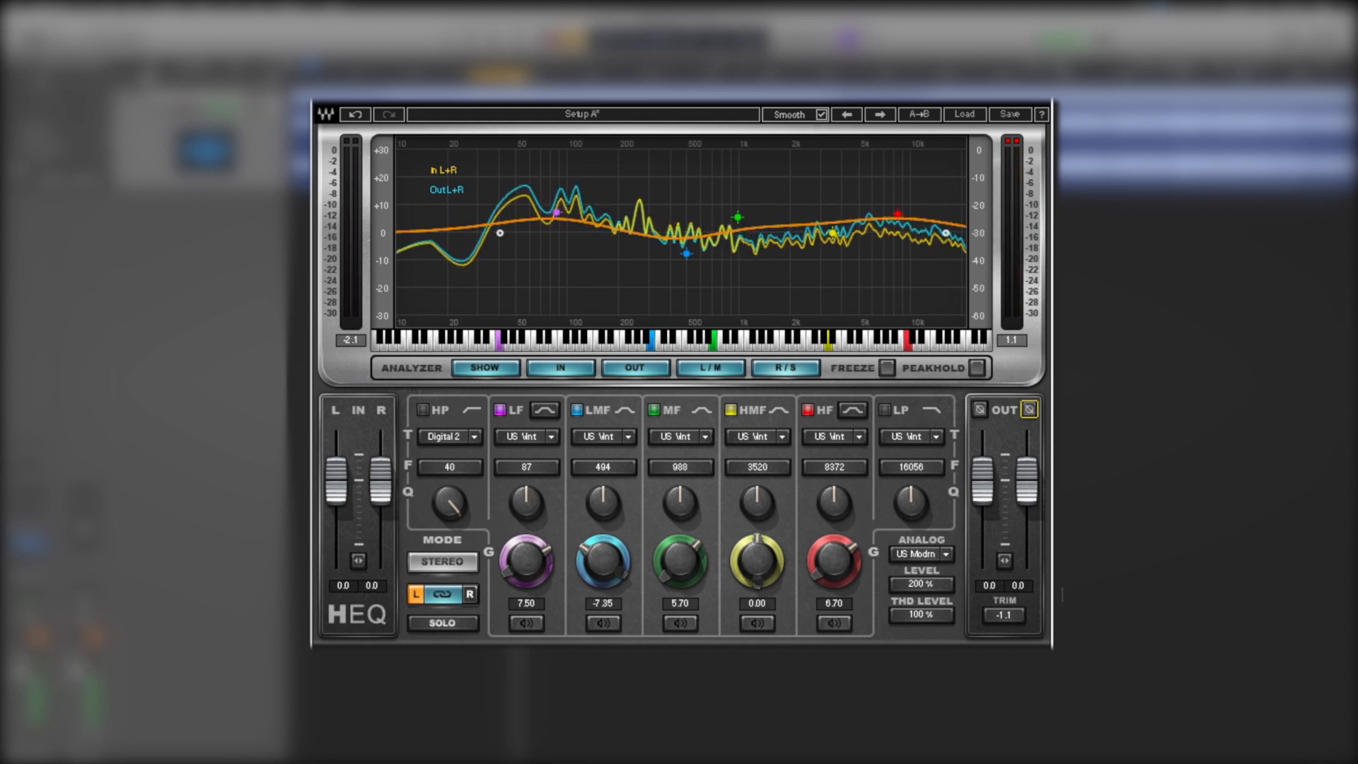
Apply the suggested output Trim during playback, and apply it once more for the updated peak level.
{"action": "left_click", "coordinate": [1005, 616]}
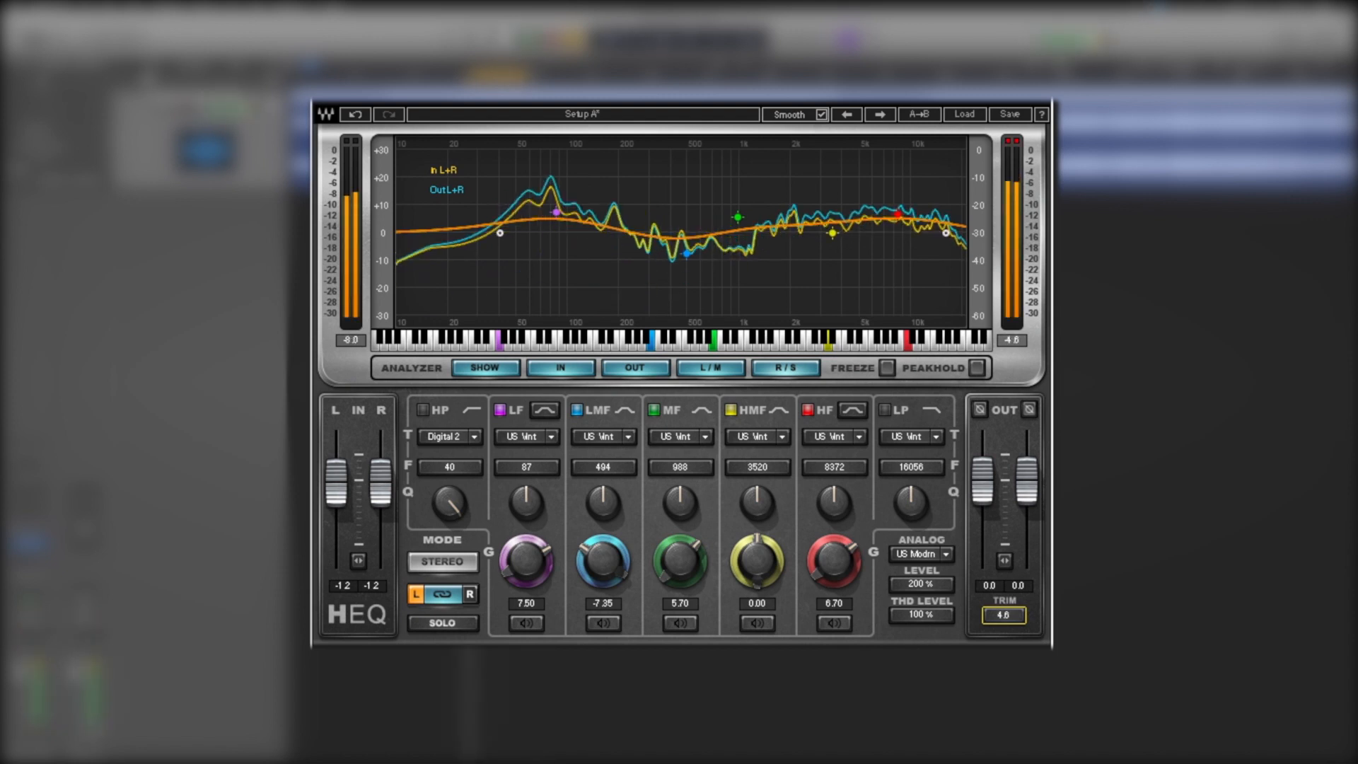
{"action": "left_click", "coordinate": [1010, 620]}
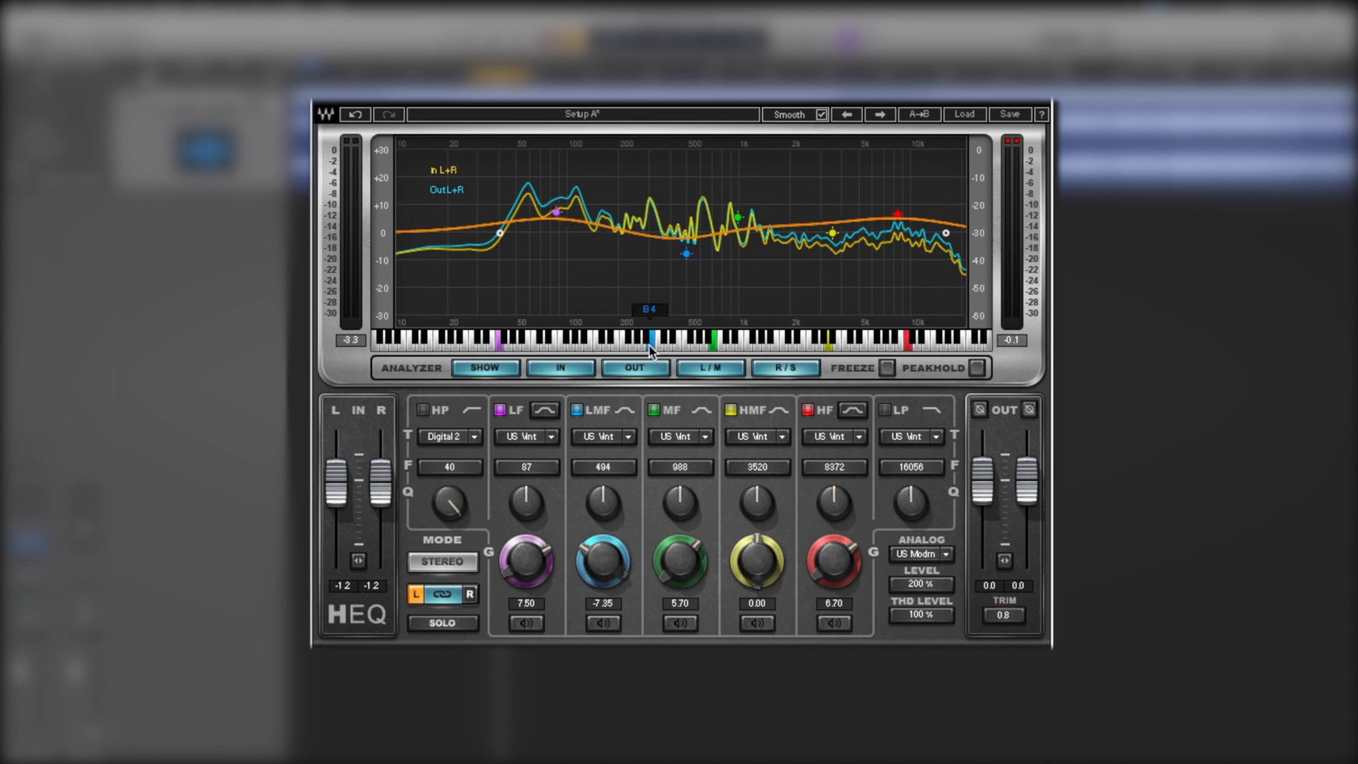
Move the LMF band along the piano keyboard to 175 Hz and up to 784 Hz, adjust its Q and boost it to 7.75 dB.
{"action": "left_click_drag", "start_coordinate": [648, 344], "coordinate": [561, 348]}
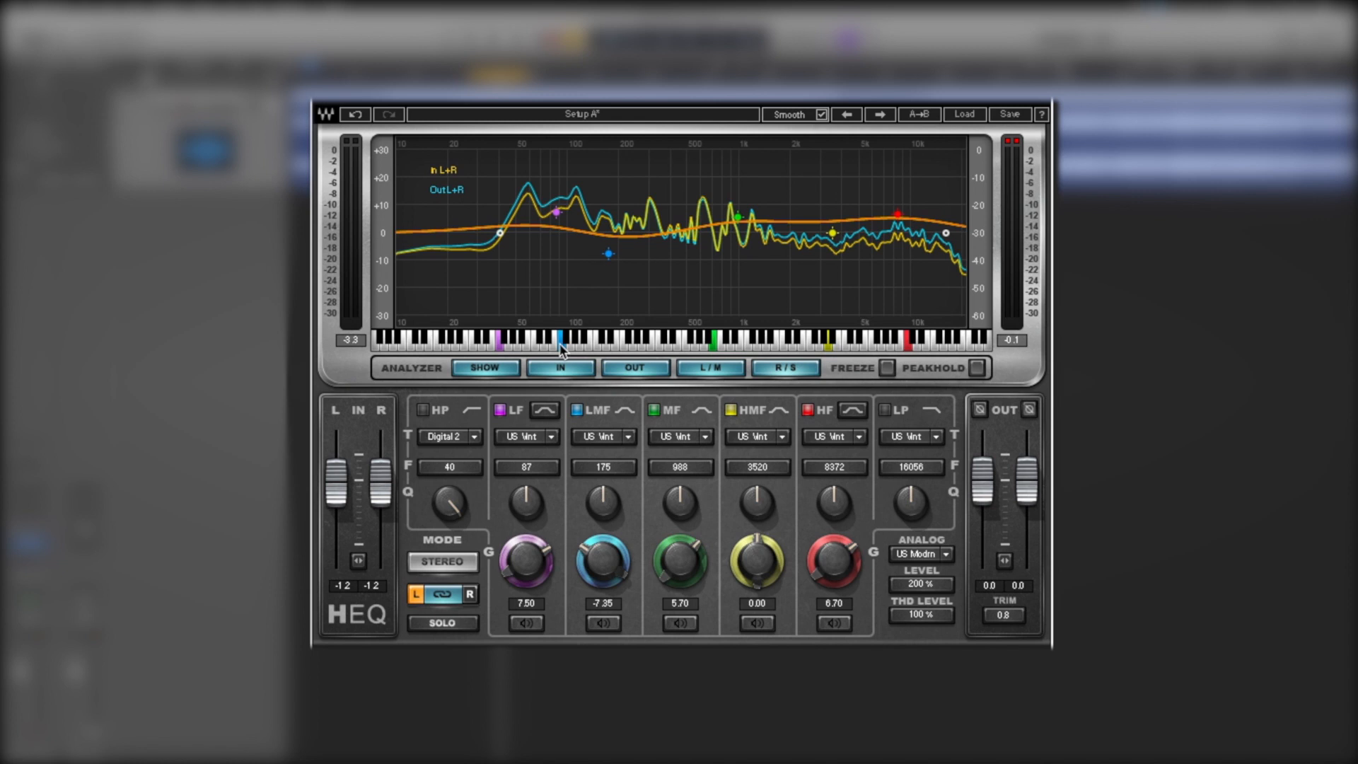
{"action": "left_click_drag", "start_coordinate": [561, 348], "coordinate": [697, 348]}
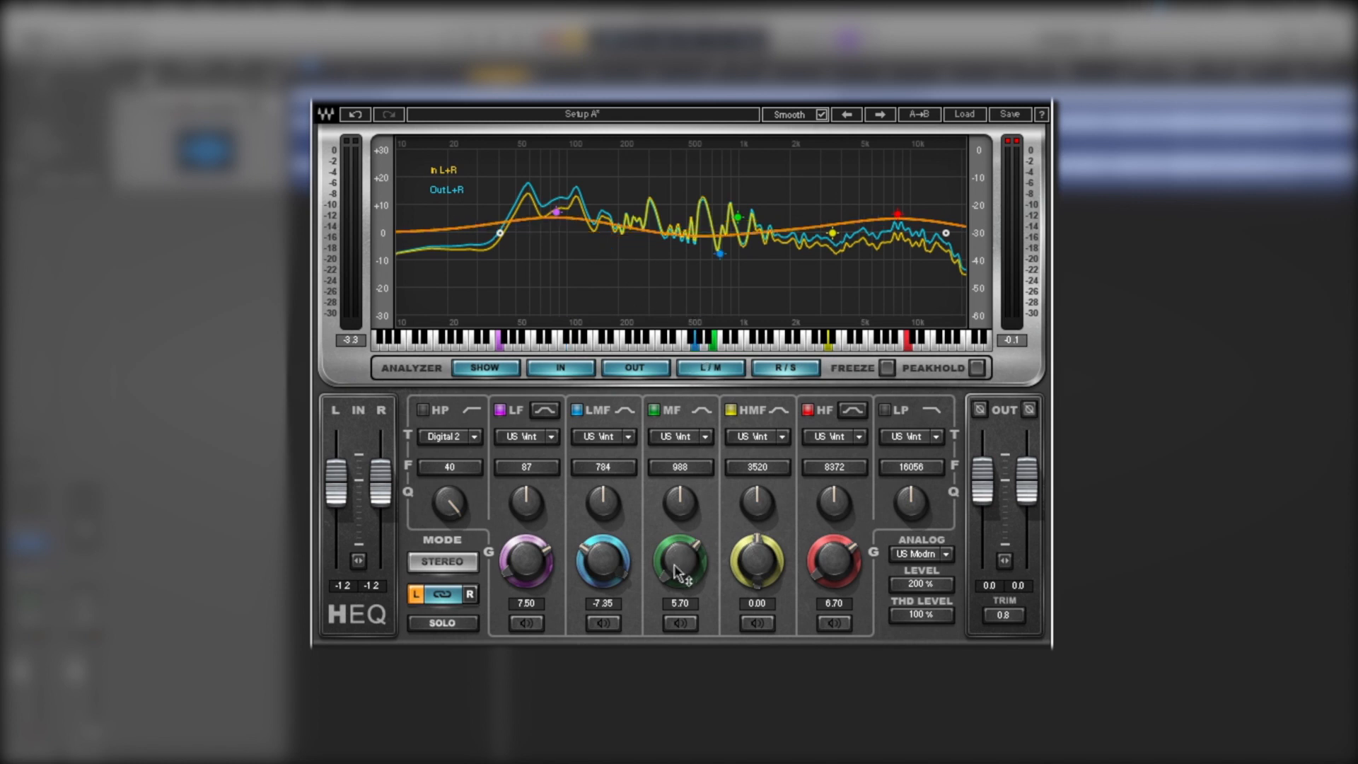
{"action": "mouse_move", "coordinate": [603, 508]}
{"action": "left_mouse_down"}
{"action": "mouse_move", "coordinate": [598, 569]}
{"action": "mouse_move", "coordinate": [598, 527]}
{"action": "left_mouse_up"}
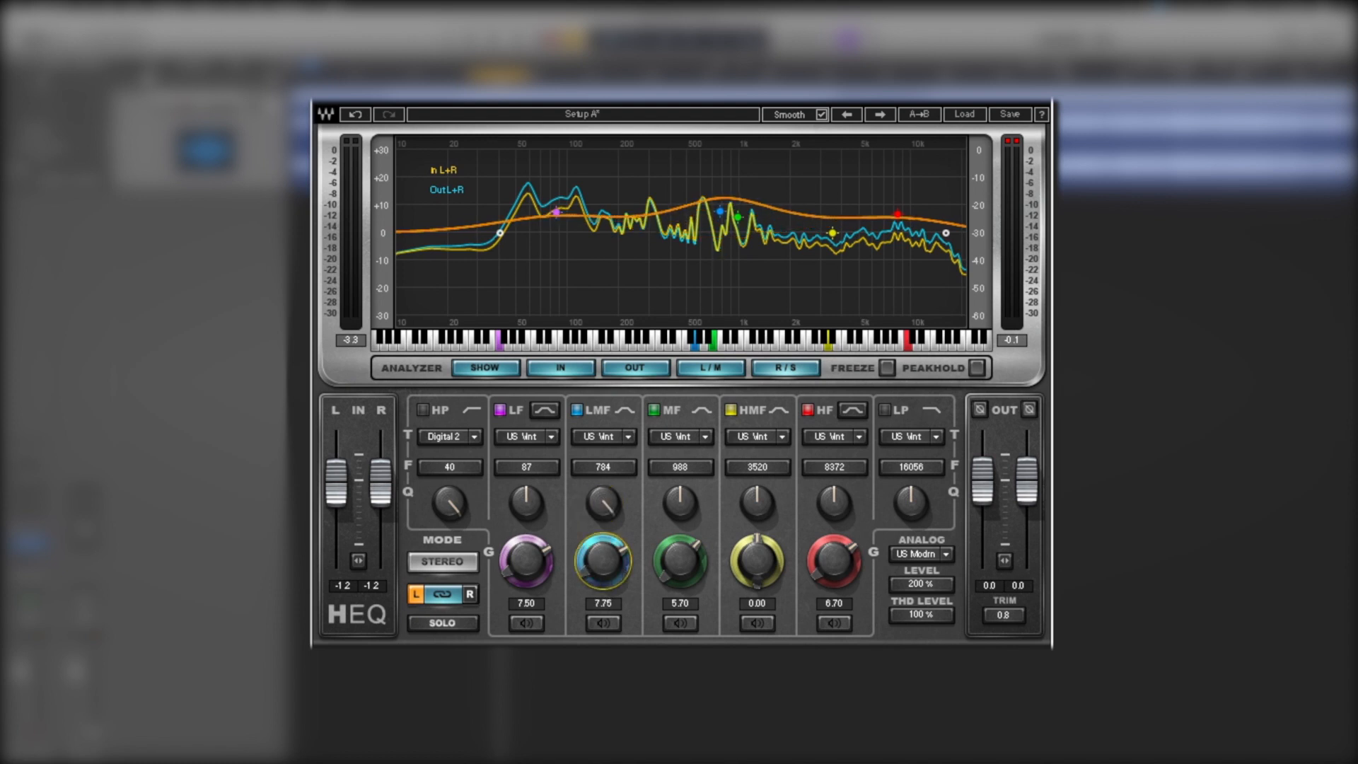
Cycle the LMF band's filter type through Digital 1 to Digital 2, and shape a narrow cut with -12.40 dB gain.
{"action": "left_click", "coordinate": [613, 436]}
{"action": "left_click", "coordinate": [612, 437]}
{"action": "left_click", "coordinate": [612, 437]}
{"action": "left_click", "coordinate": [613, 437]}
{"action": "left_click", "coordinate": [612, 436]}
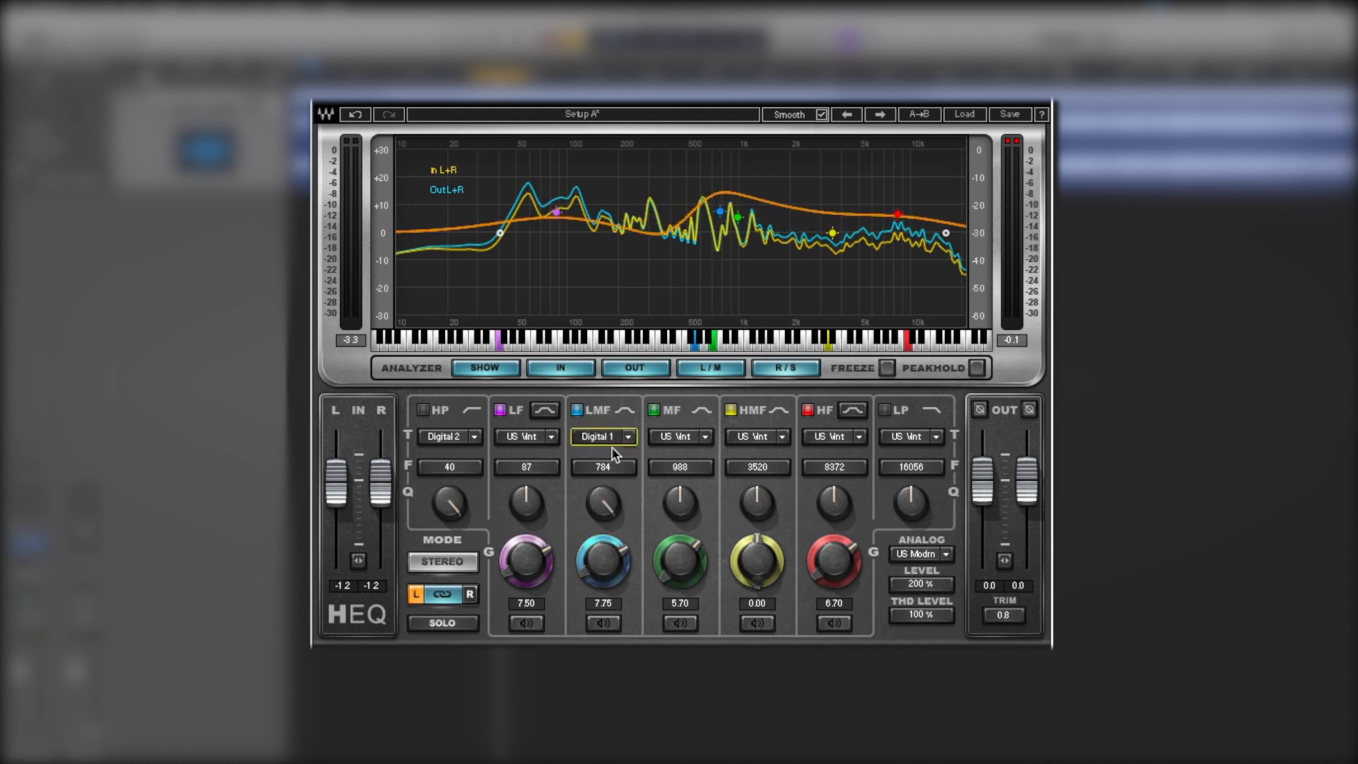
{"action": "left_click", "coordinate": [612, 437]}
{"action": "left_click_drag", "start_coordinate": [603, 503], "coordinate": [600, 617]}
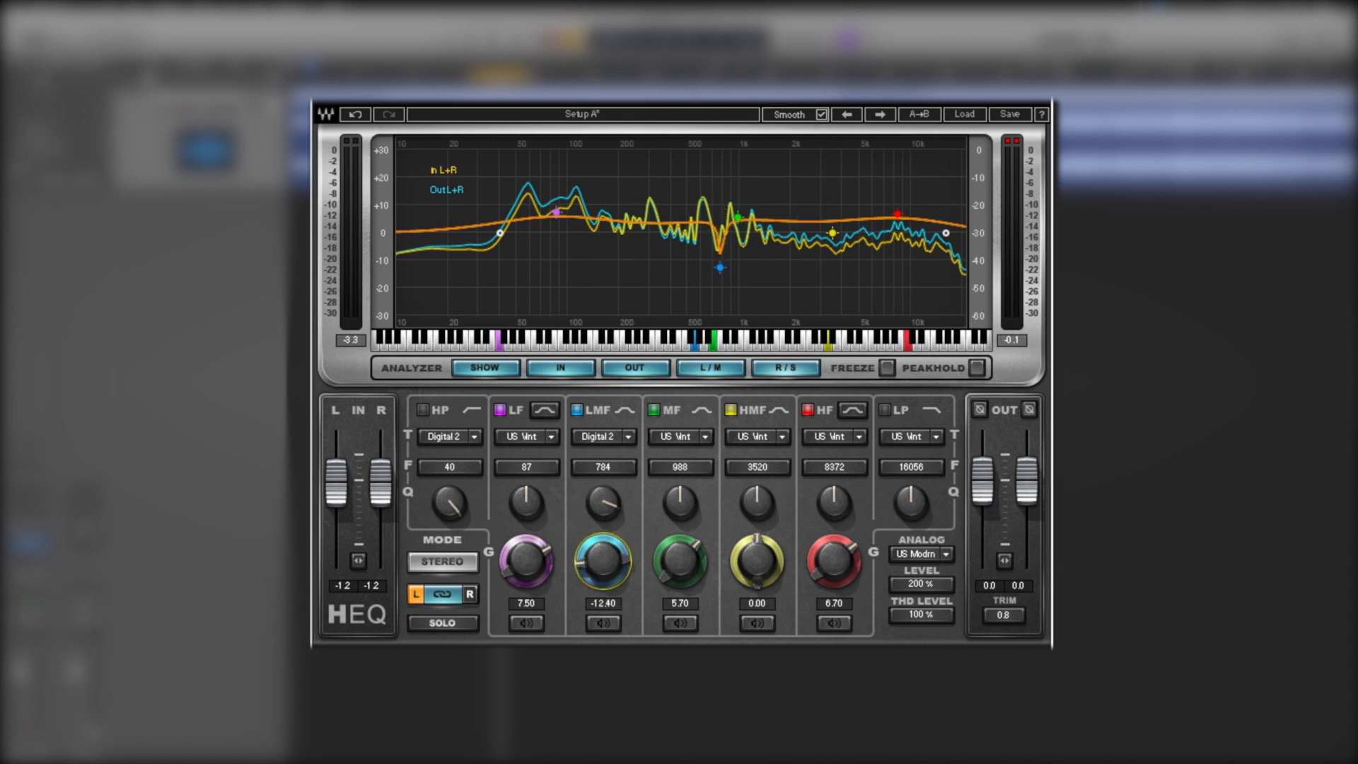